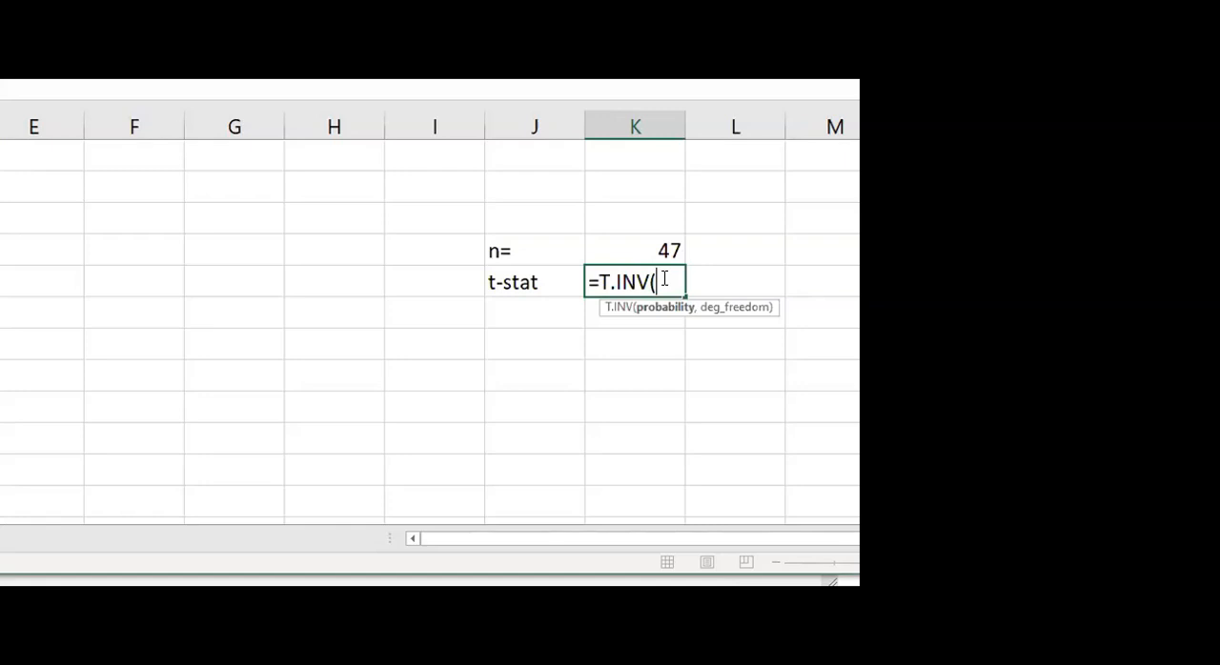
Discard the unfinished T.INV formula, then add the label "sig level=" above "n=" with the value 0.05 beside it
{"action": "key", "text": "Escape"}
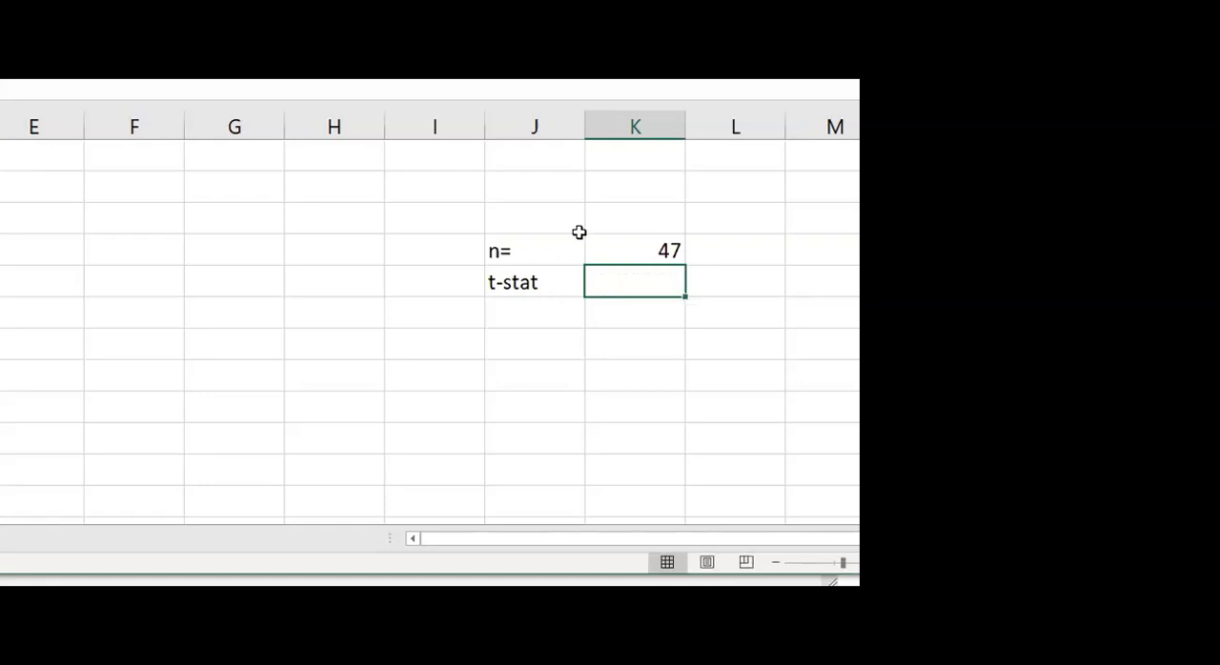
{"action": "left_click", "coordinate": [555, 213]}
{"action": "type", "text": "sig"}
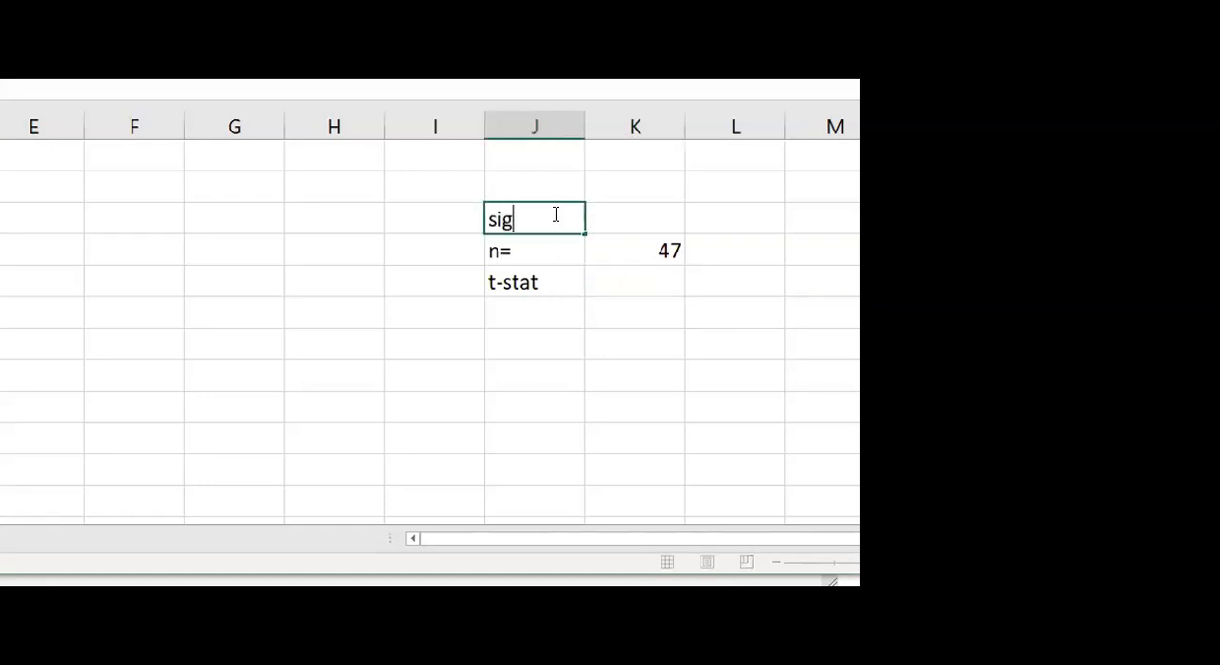
{"action": "type", "text": " level="}
{"action": "key", "text": "Tab"}
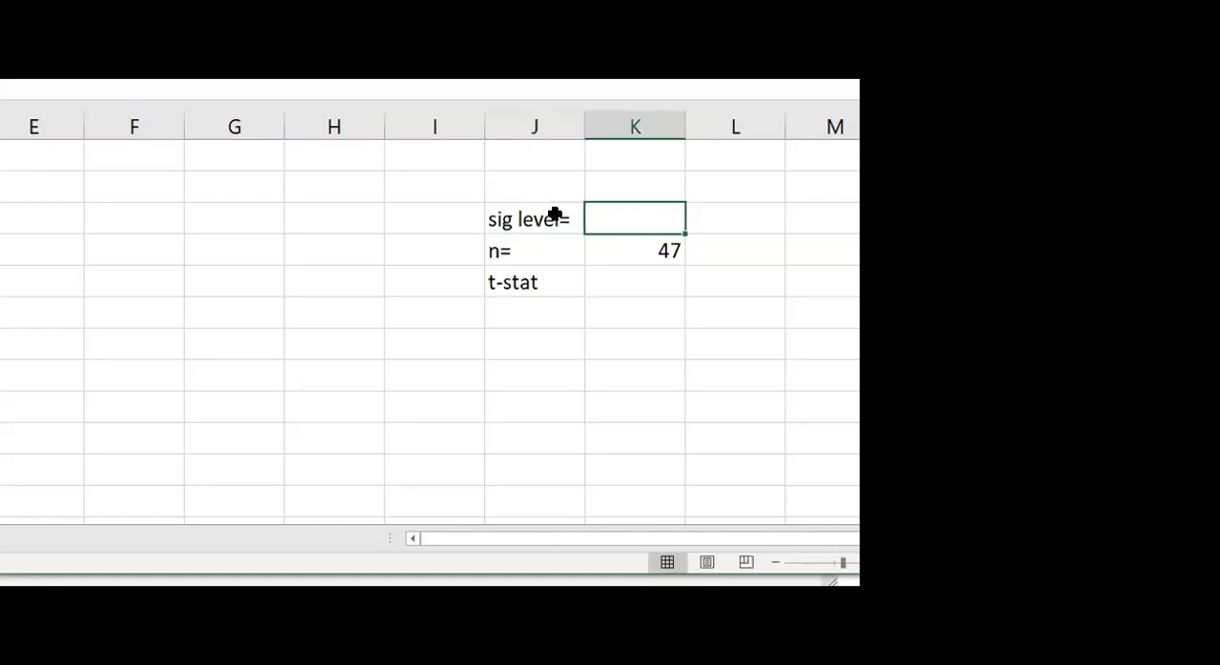
{"action": "type", "text": "0.05"}
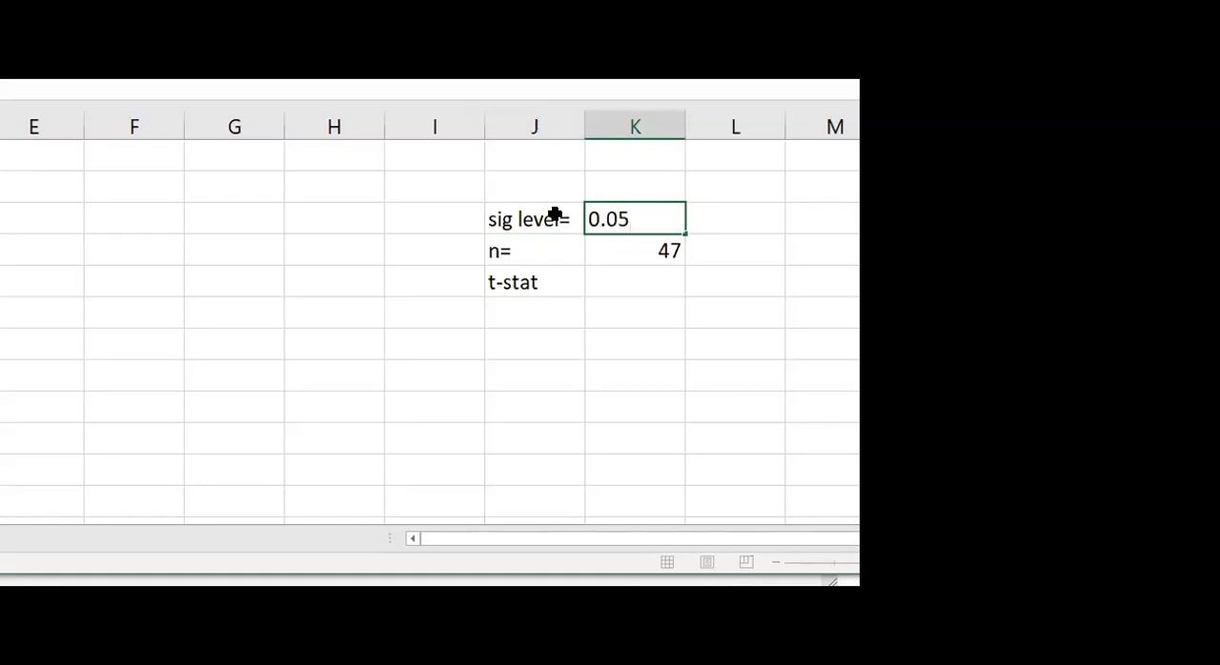
{"action": "key", "text": "Tab"}
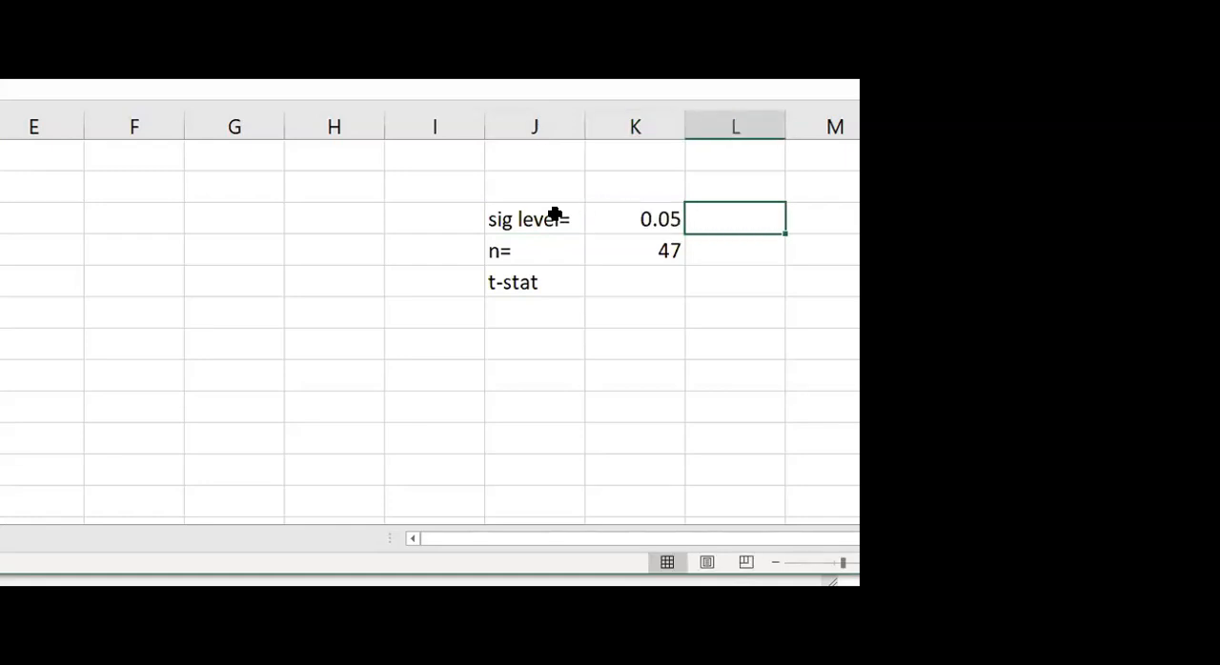
Add "half of" before the "sig level=" label and halve its value to 0.025
{"action": "left_click", "coordinate": [419, 216]}
{"action": "type", "text": "hal"}
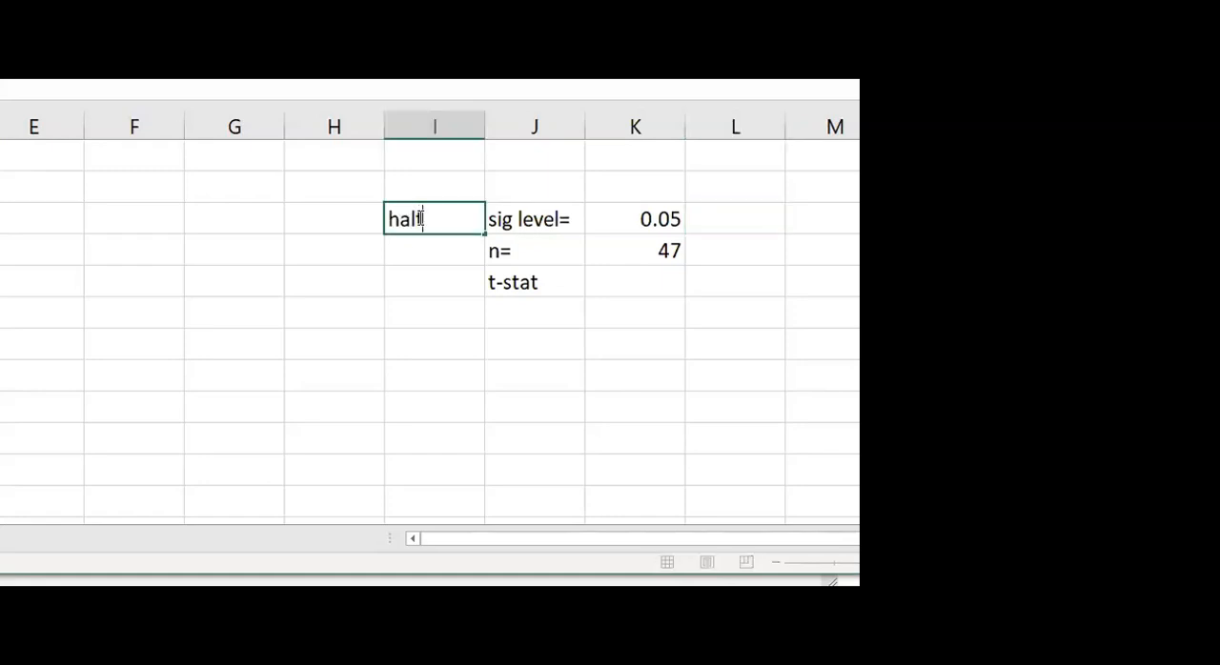
{"action": "type", "text": "f of"}
{"action": "left_click", "coordinate": [673, 212]}
{"action": "double_click", "coordinate": [671, 212]}
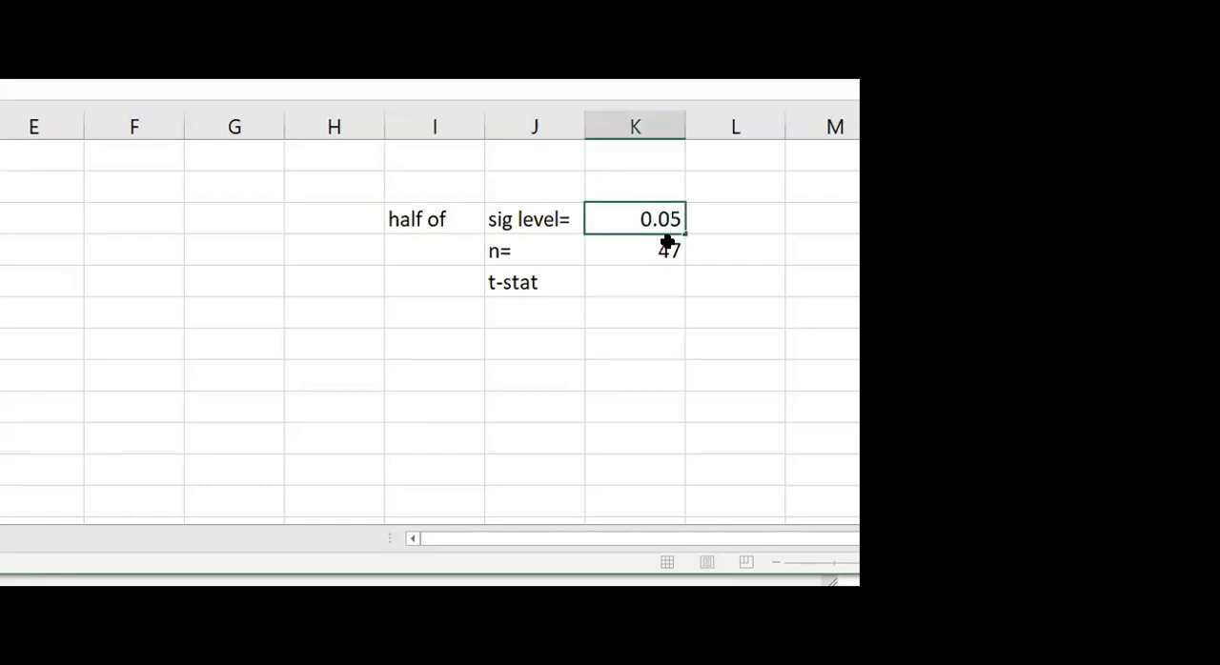
{"action": "type", "text": "2"}
{"action": "left_click", "coordinate": [572, 301]}
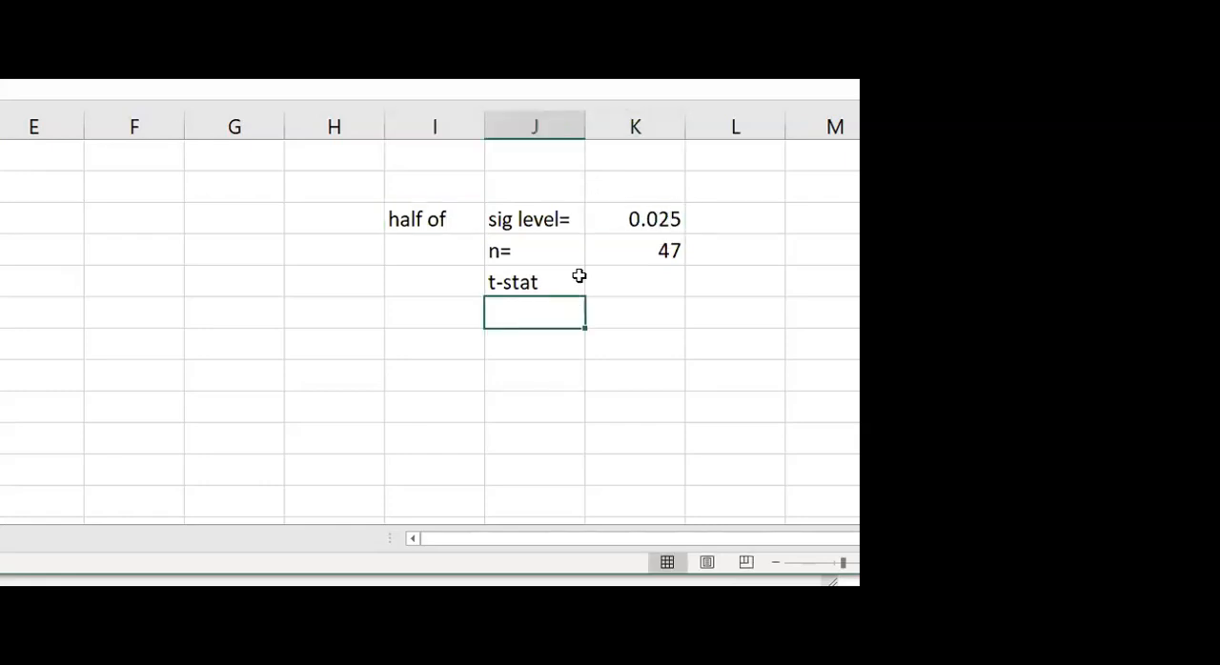
Enter the note "add it to Confidence" in column L beside the halved significance level
{"action": "left_click", "coordinate": [633, 219]}
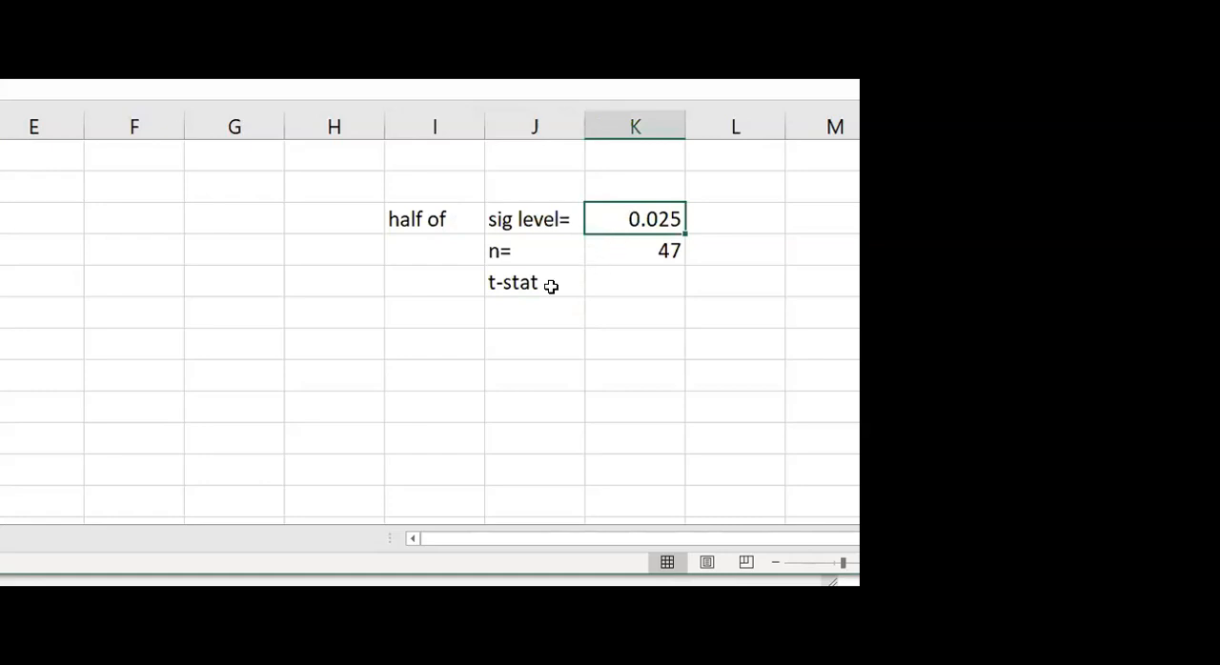
{"action": "left_click", "coordinate": [705, 219]}
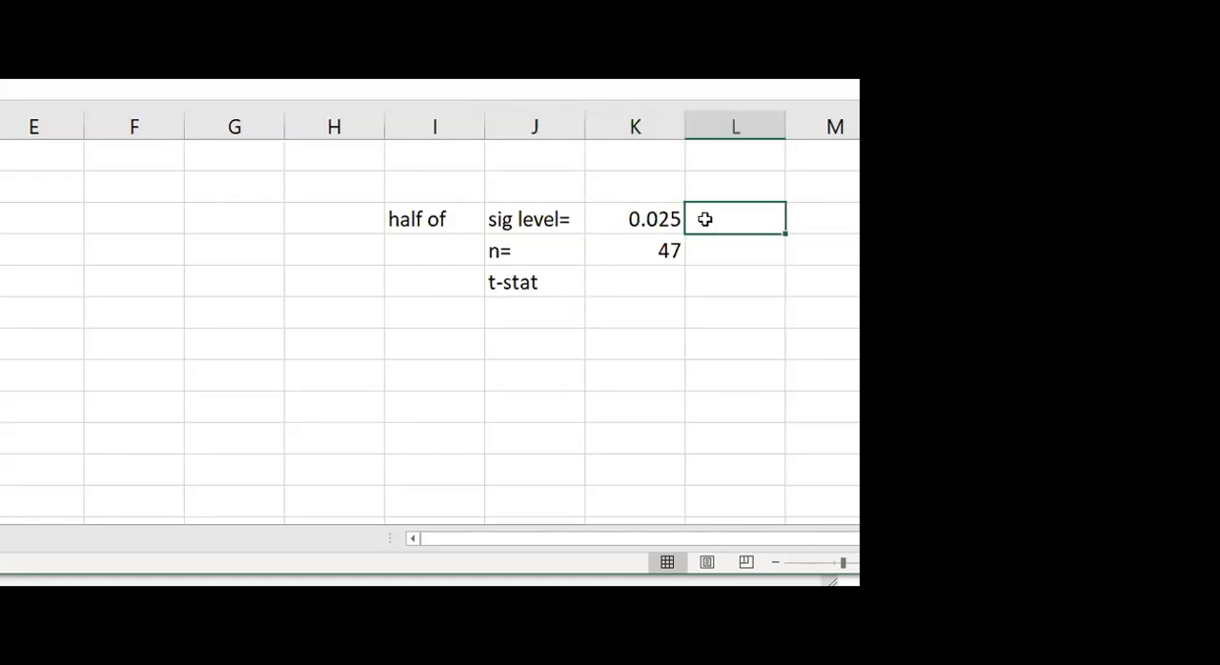
{"action": "type", "text": "add it to Confidenc"}
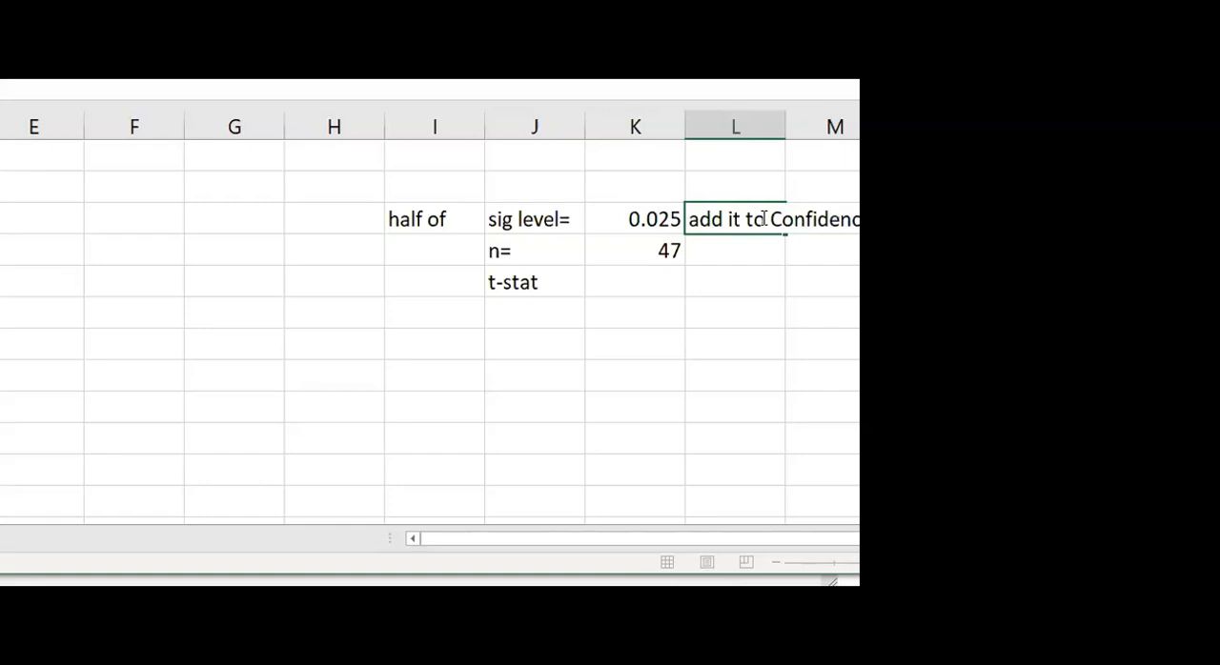
{"action": "key", "text": "Left"}
{"action": "key", "text": "Left"}
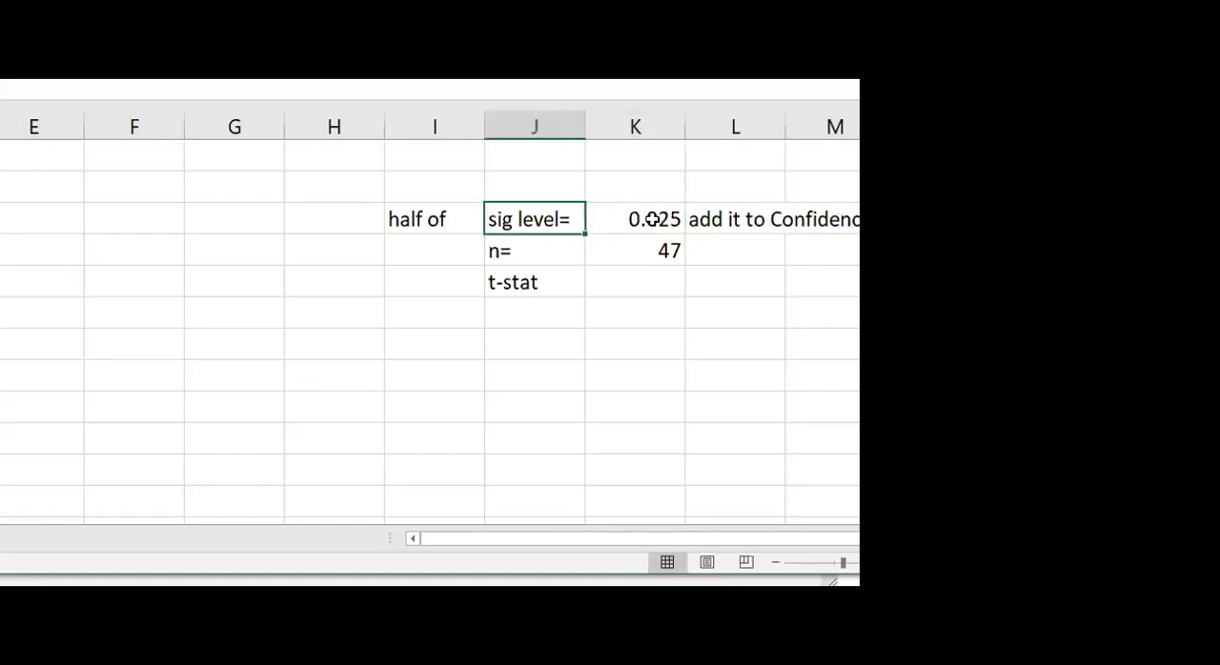
{"action": "double_click", "coordinate": [743, 219]}
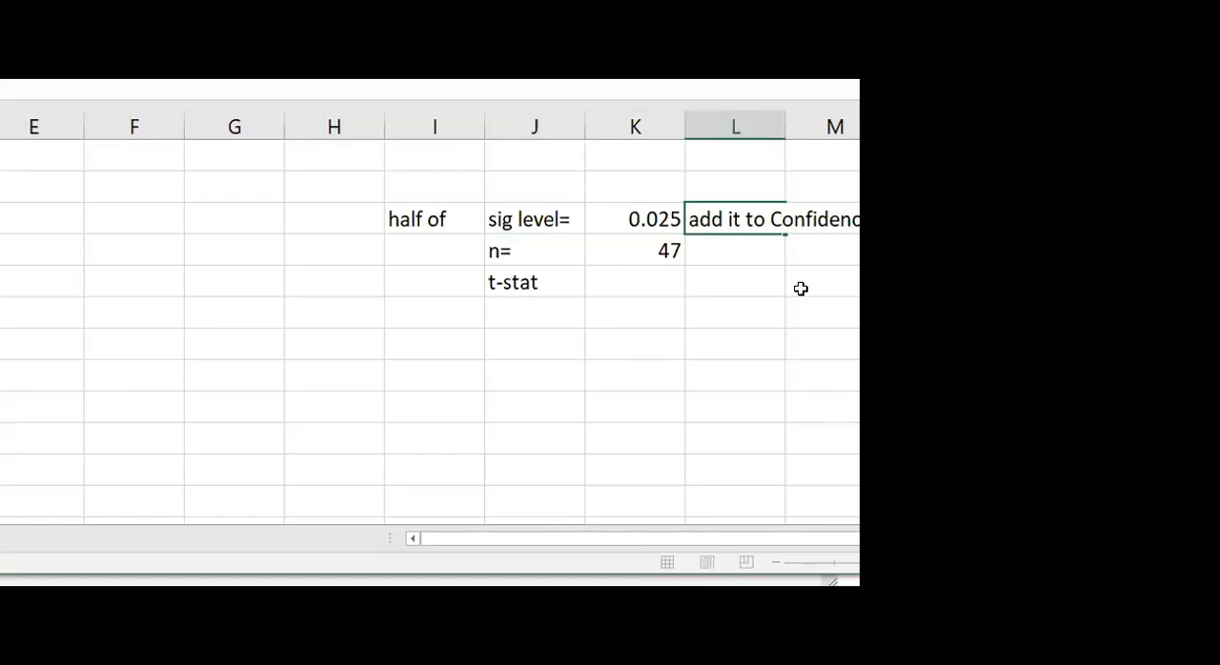
Enter the note "for 2 tail use 0.975" in column H on the t-stat row
{"action": "left_click", "coordinate": [611, 277]}
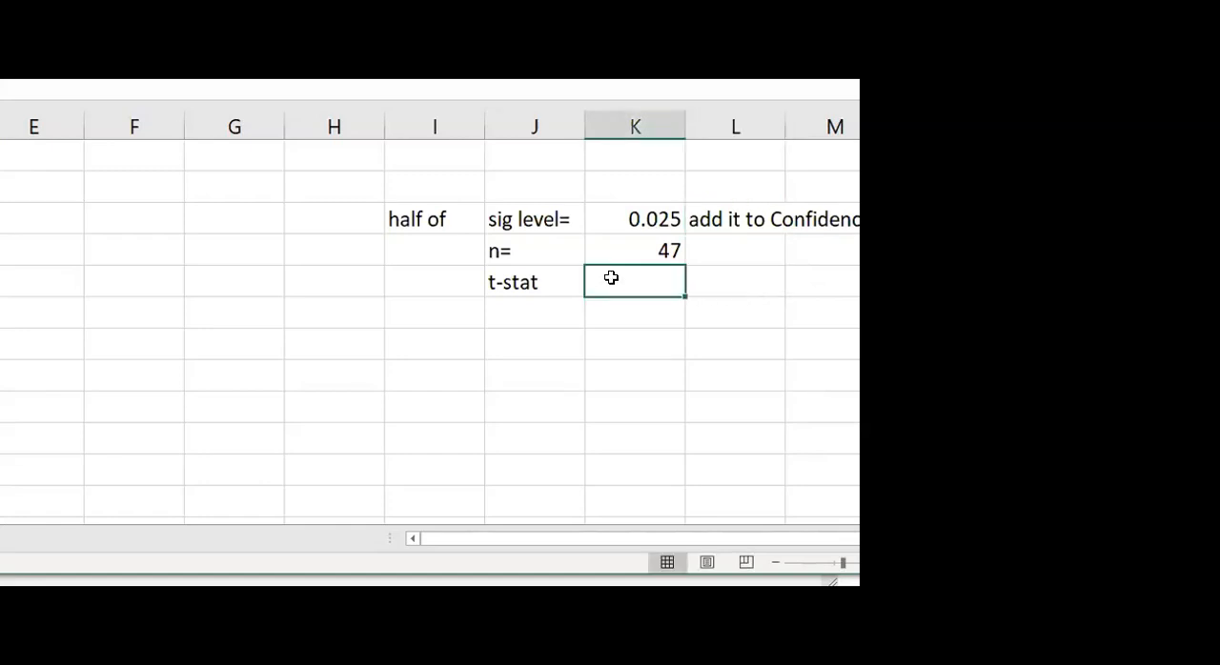
{"action": "left_click", "coordinate": [293, 285]}
{"action": "type", "text": "for"}
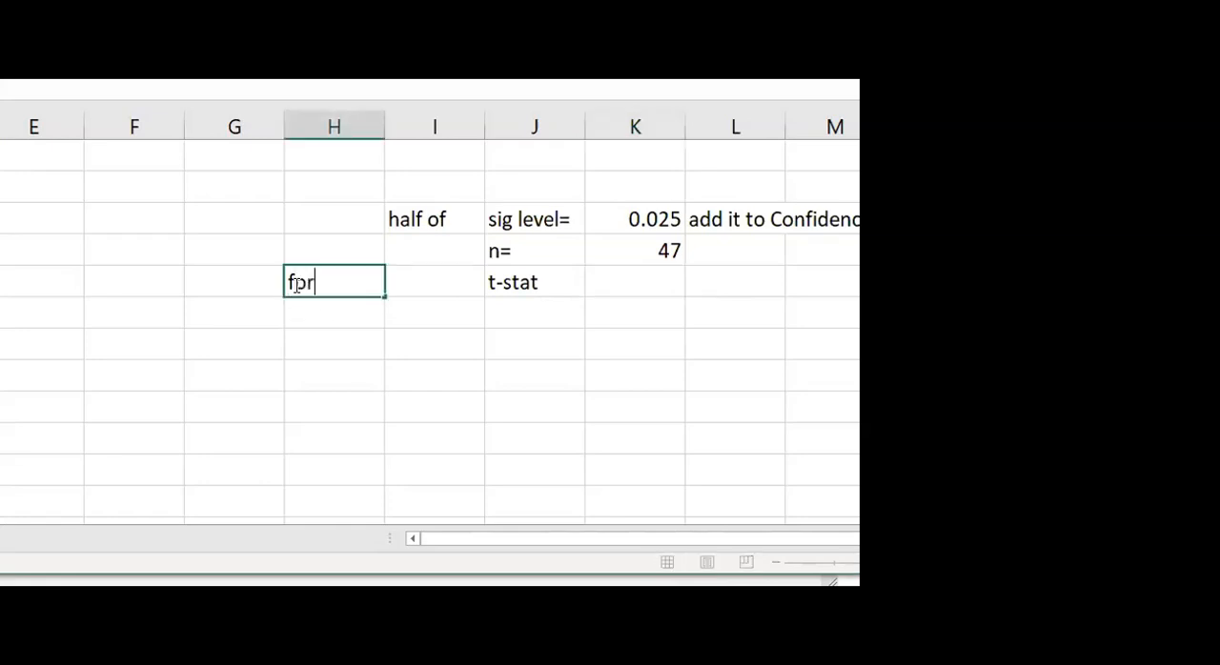
{"action": "type", "text": " 2 tail use 0.975"}
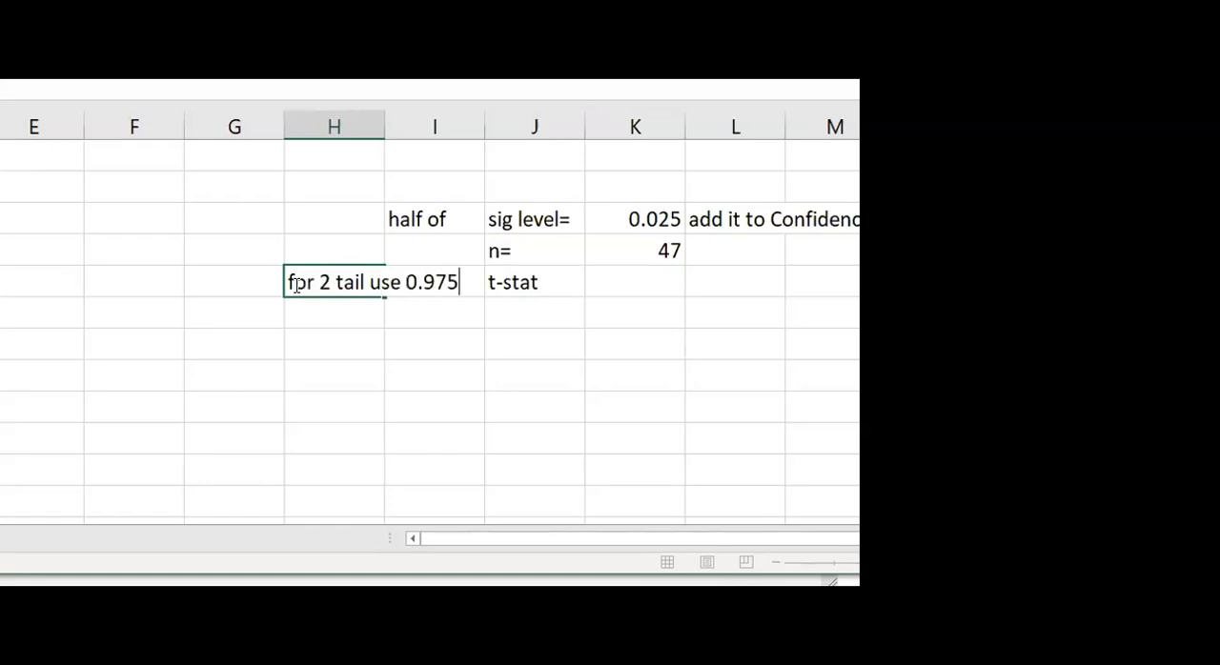
{"action": "left_click", "coordinate": [608, 283]}
Append an equals sign to the t-stat label so it reads "t-stat="
{"action": "left_click", "coordinate": [533, 282]}
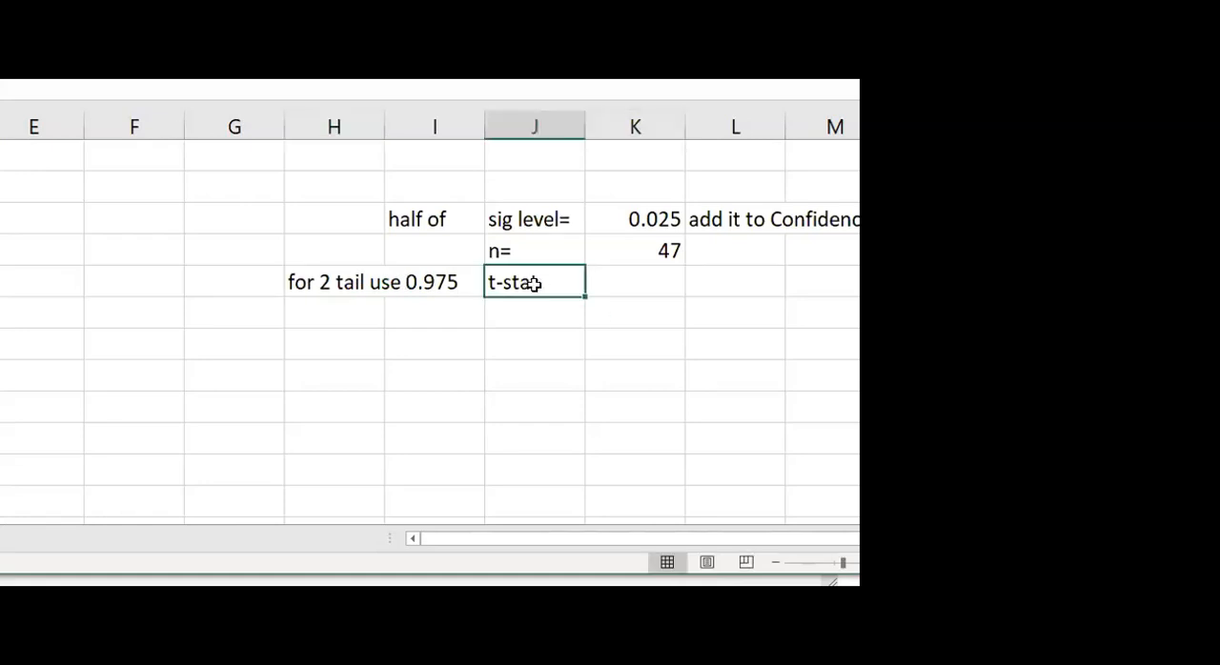
{"action": "double_click", "coordinate": [548, 284]}
{"action": "type", "text": "="}
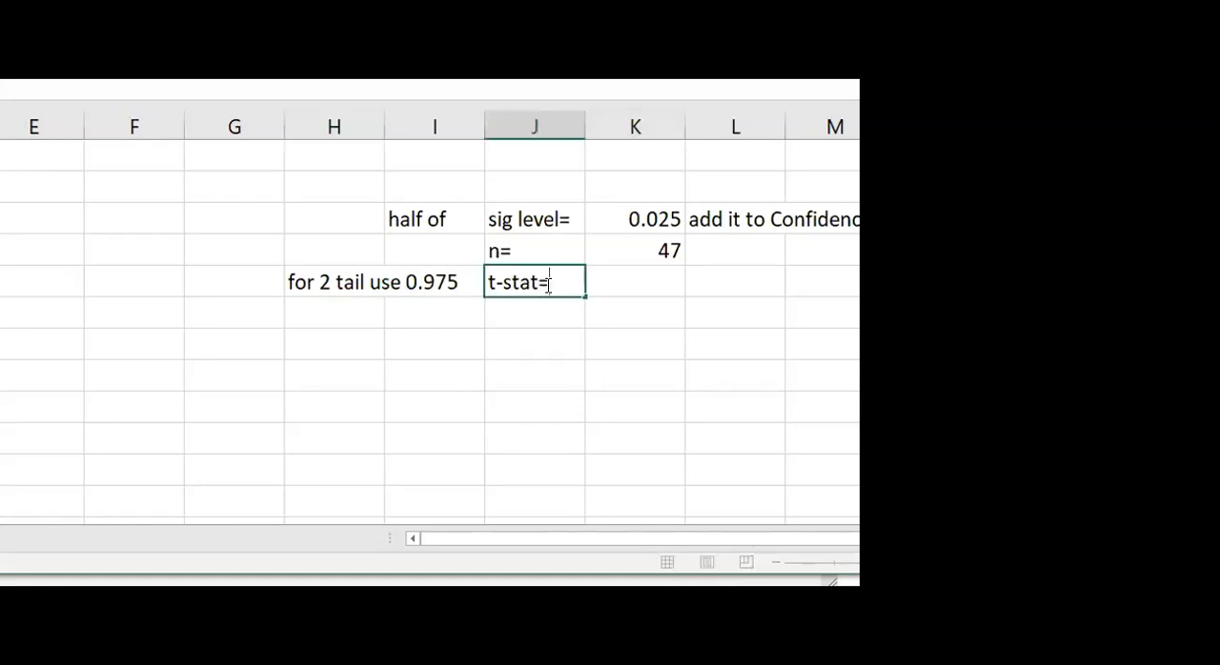
Calculate the two-tailed critical t value beside "t-stat=" with the formula =T.INV(0.975,45)
{"action": "left_click", "coordinate": [641, 287]}
{"action": "type", "text": "="}
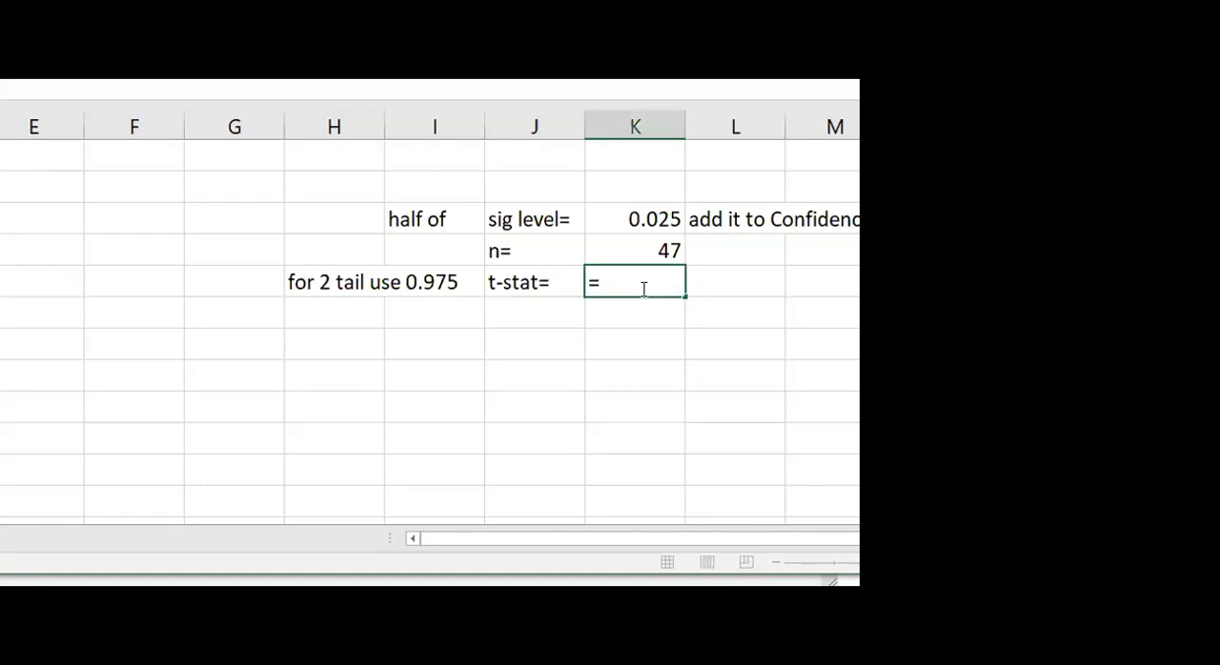
{"action": "type", "text": "t"}
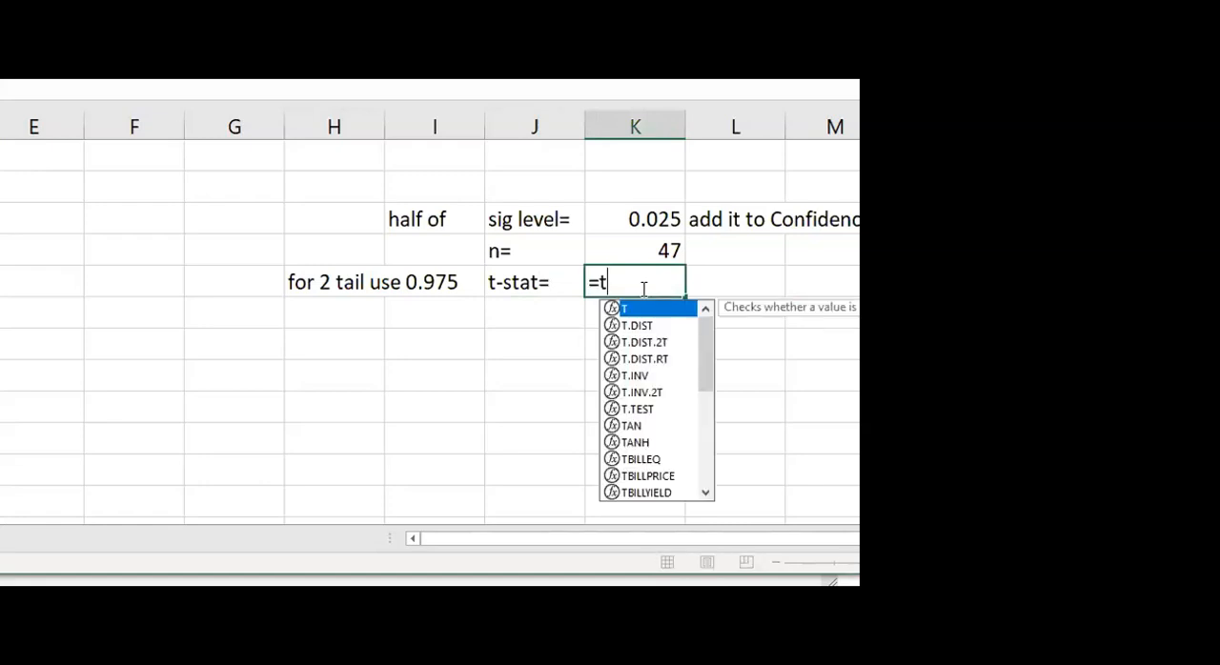
{"action": "double_click", "coordinate": [633, 375]}
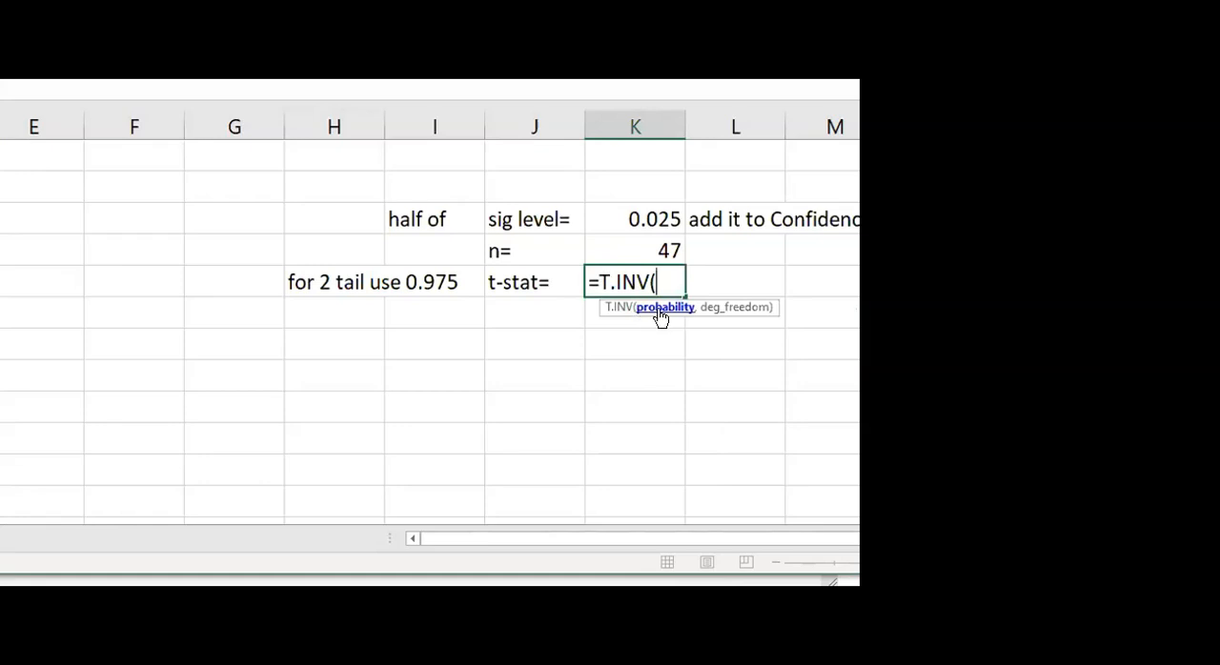
{"action": "type", "text": "0.975,"}
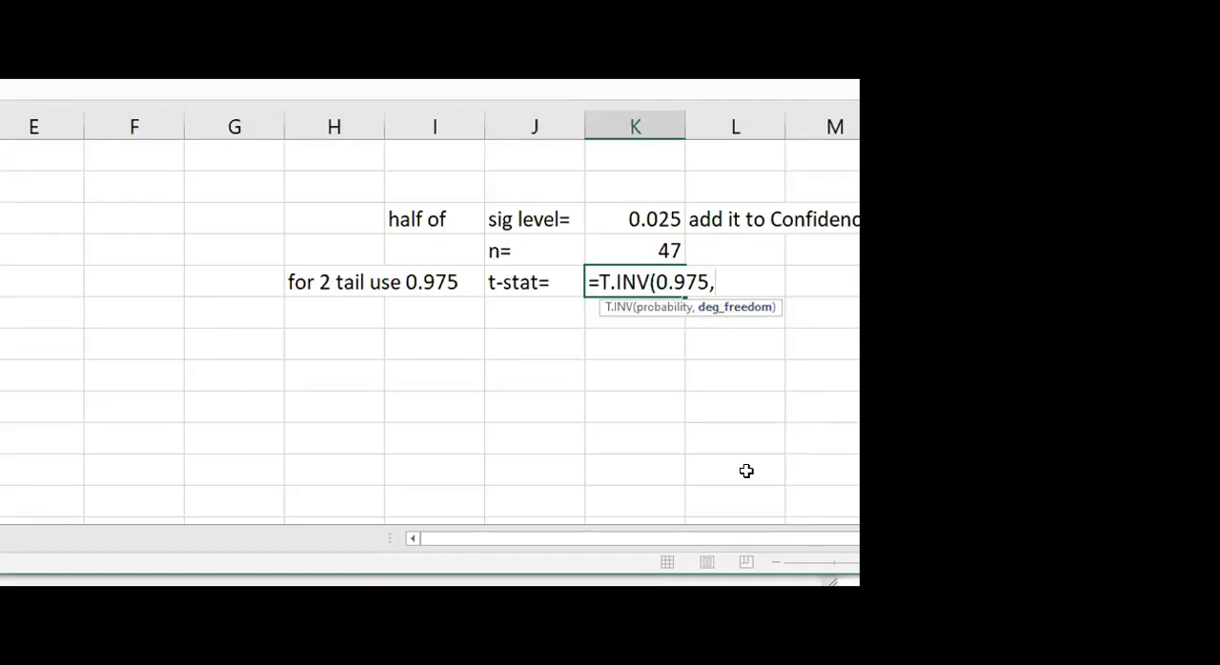
{"action": "type", "text": "45)"}
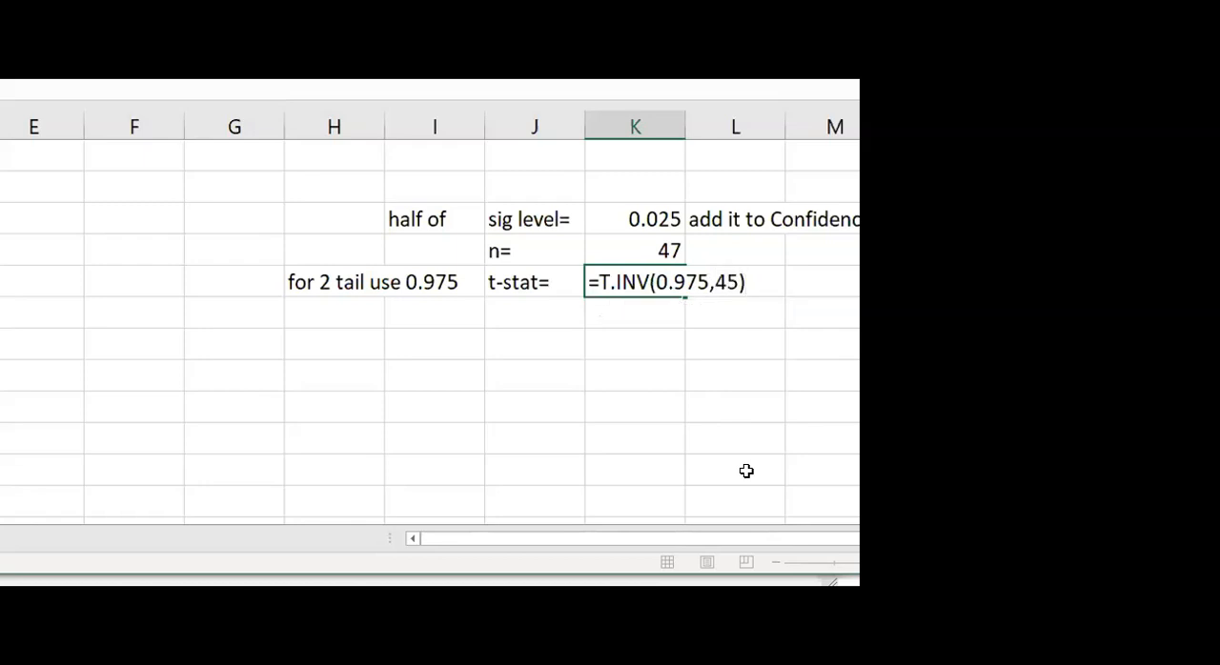
{"action": "key", "text": "Return"}
{"action": "left_click", "coordinate": [630, 275]}
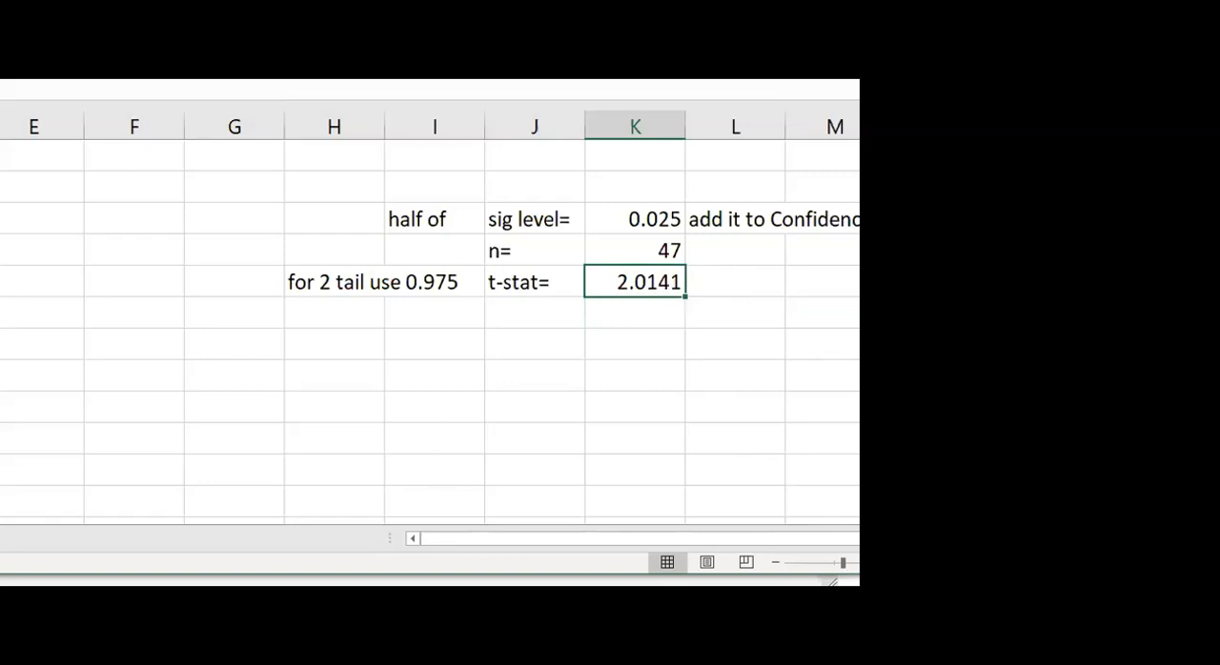
Switch to the lecture slides and check the t value in the production time example's 95% confidence interval for β1
{"action": "key", "text": "alt+Tab"}
{"action": "scroll", "coordinate": [422, 455], "scroll_direction": "down", "scroll_amount": 5}
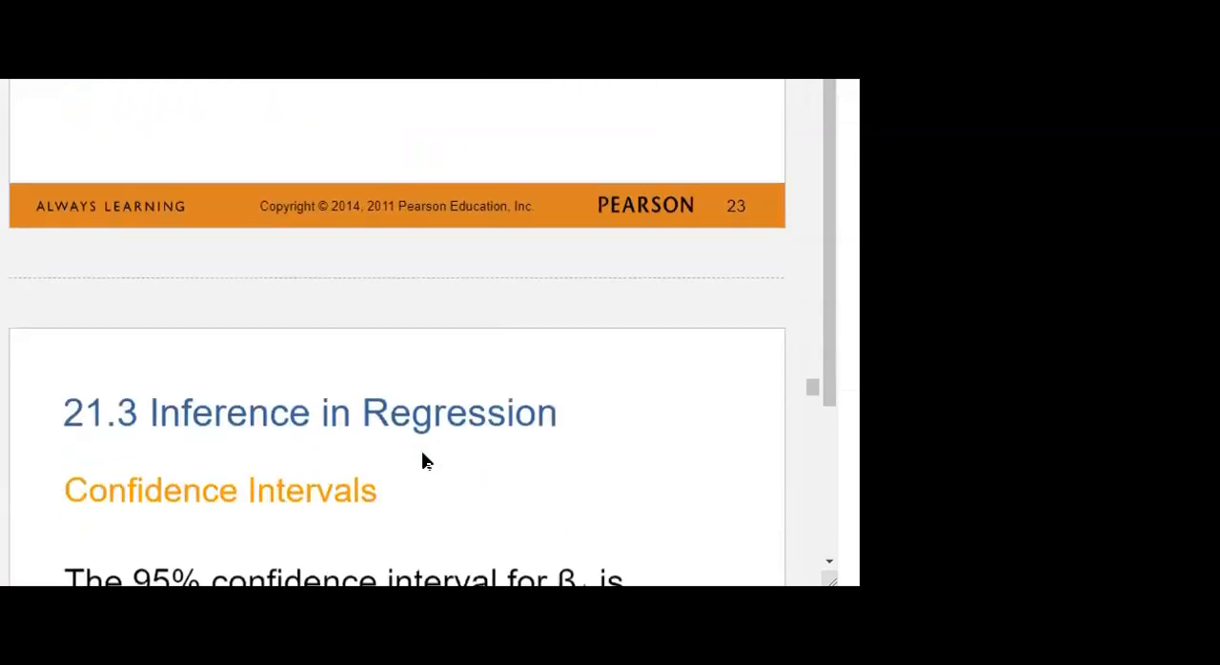
{"action": "scroll", "coordinate": [423, 455], "scroll_direction": "down", "scroll_amount": 5}
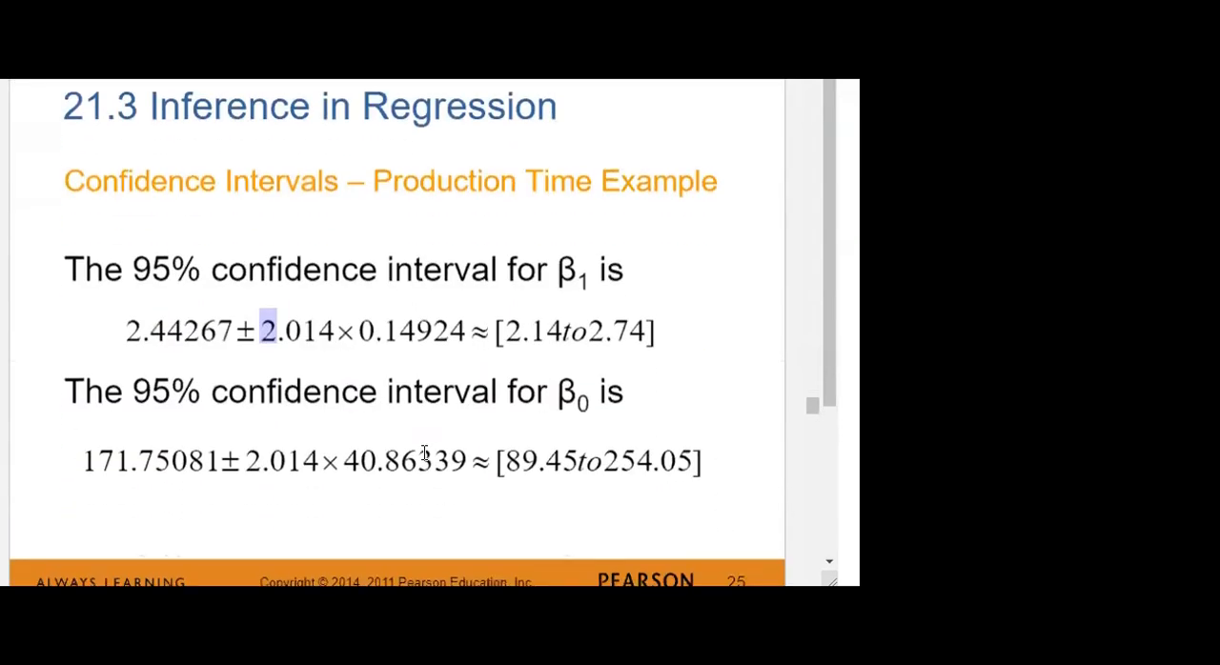
{"action": "left_click", "coordinate": [265, 284]}
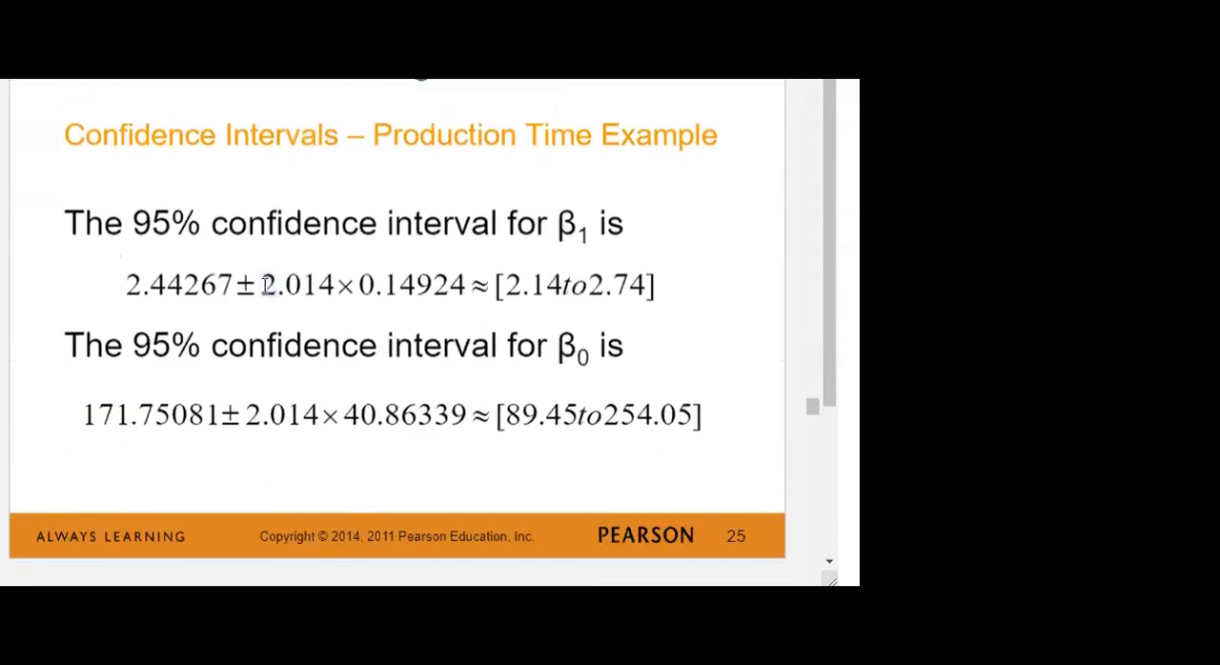
{"action": "double_click", "coordinate": [292, 284]}
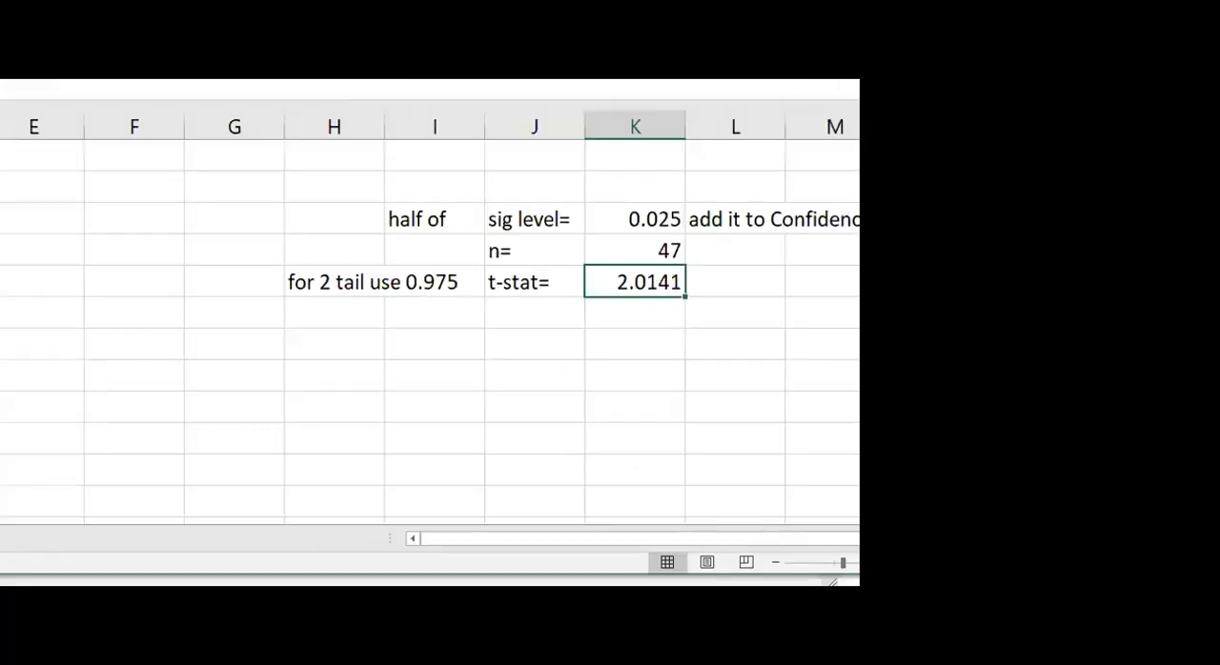
Back in the workbook, enter the note "t table or excel or calculator" in column H, two rows below the two-tail note
{"action": "left_click", "coordinate": [362, 347]}
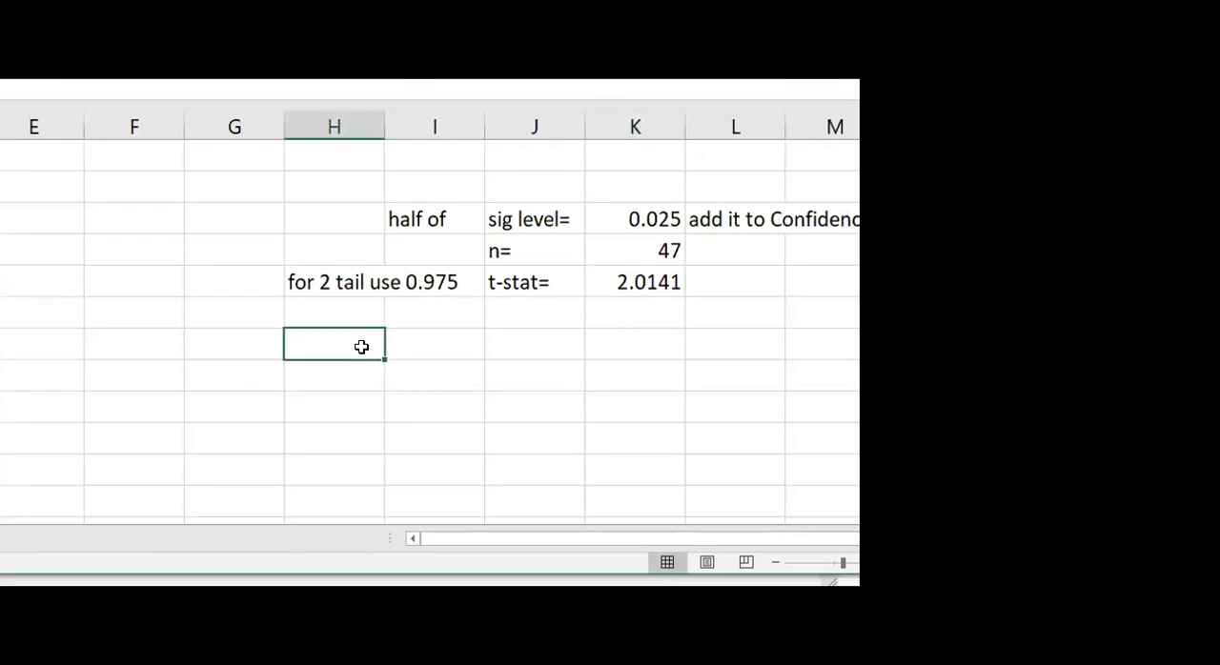
{"action": "type", "text": "t tab"}
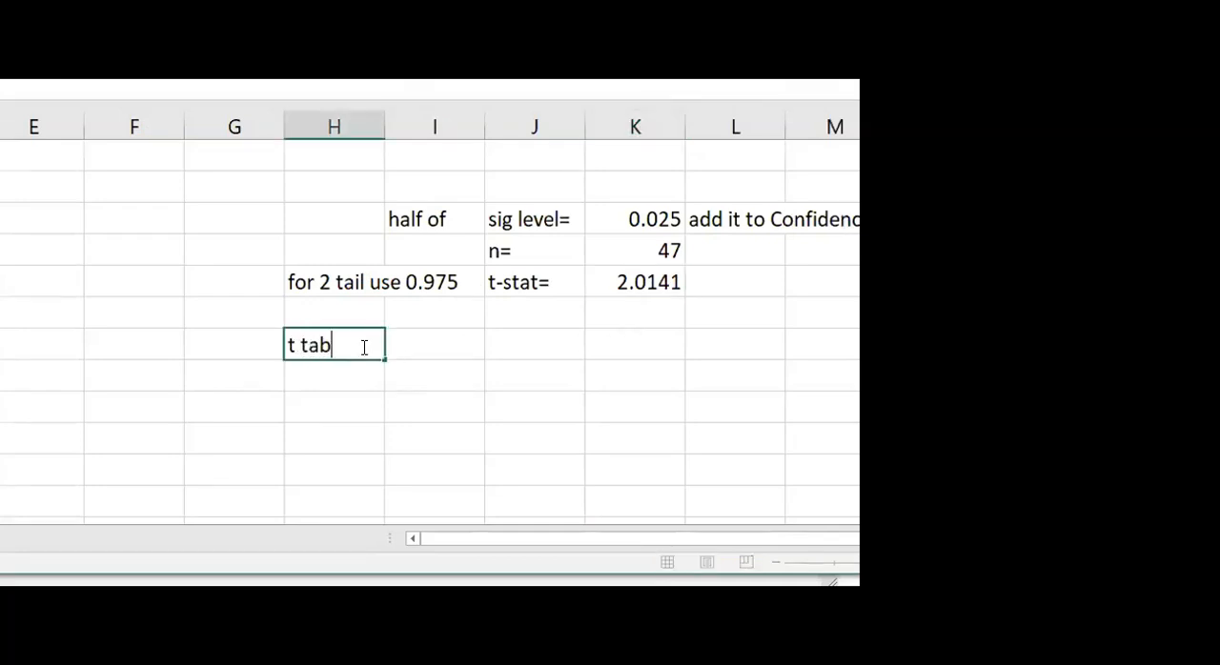
{"action": "type", "text": "le  or excel or "}
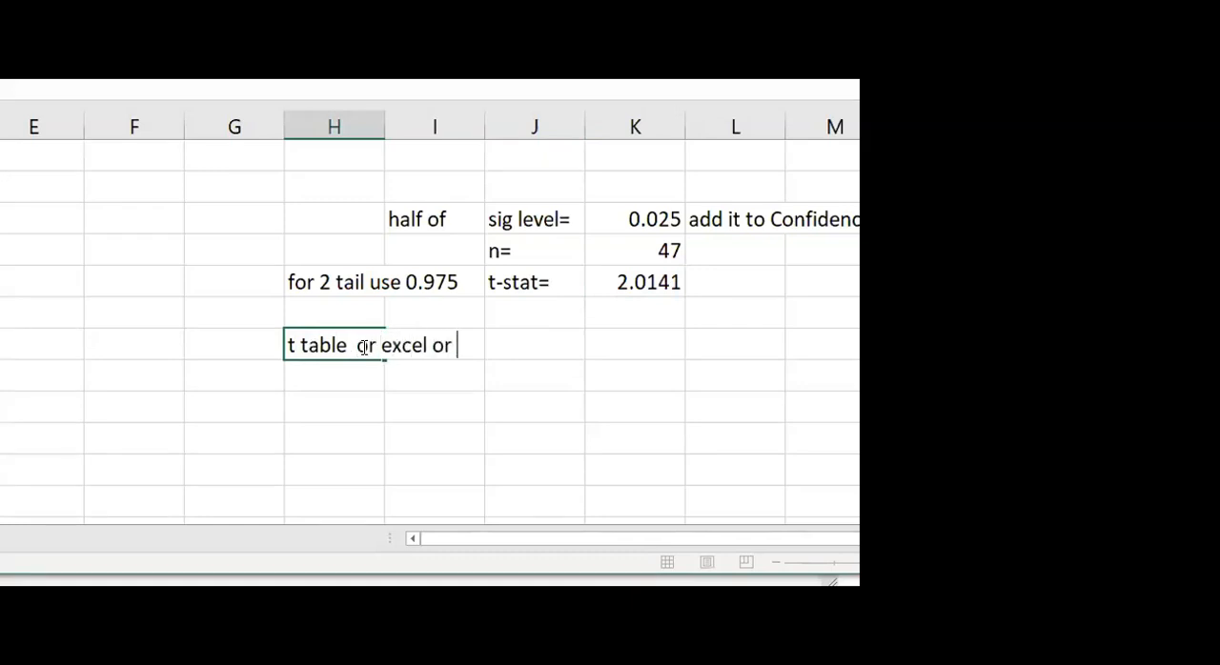
{"action": "type", "text": "calculator"}
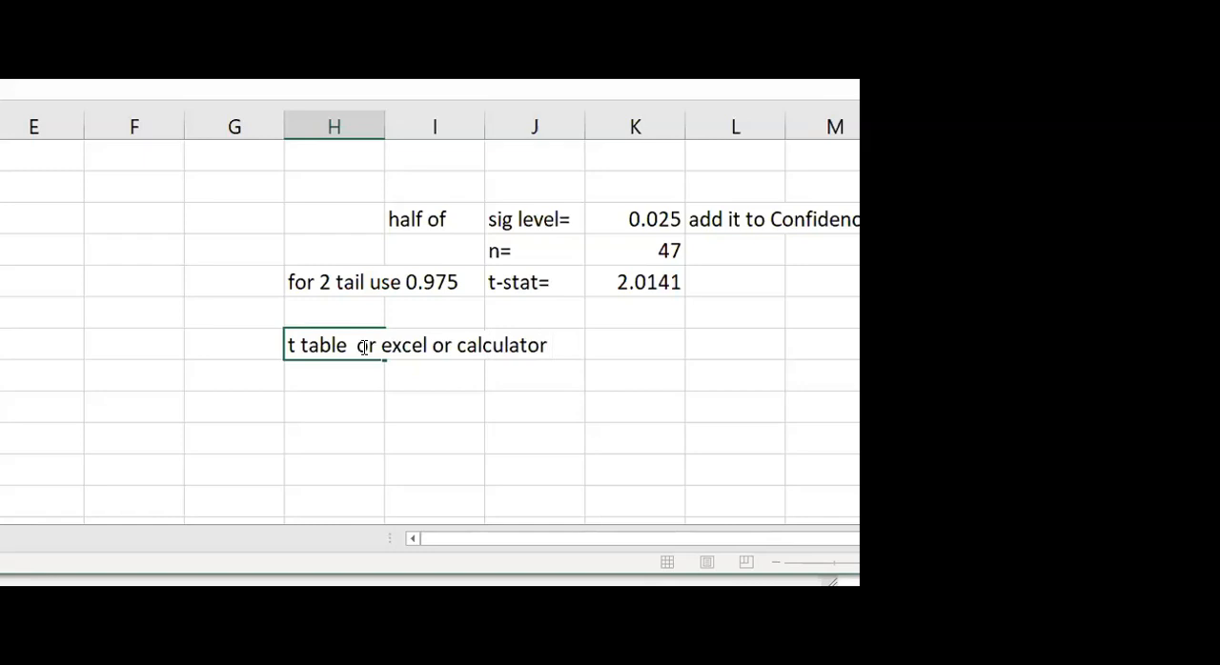
{"action": "left_click", "coordinate": [328, 366]}
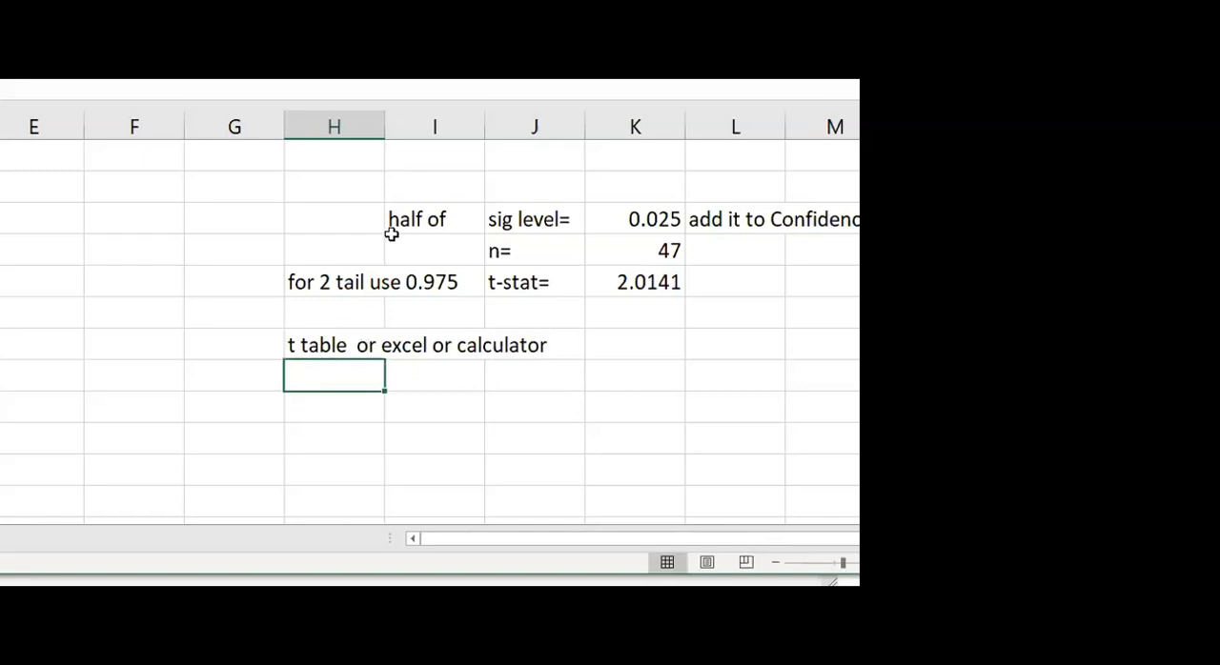
Open the formula in the cell beside "t-stat=" to review its arguments
{"action": "left_click", "coordinate": [630, 280]}
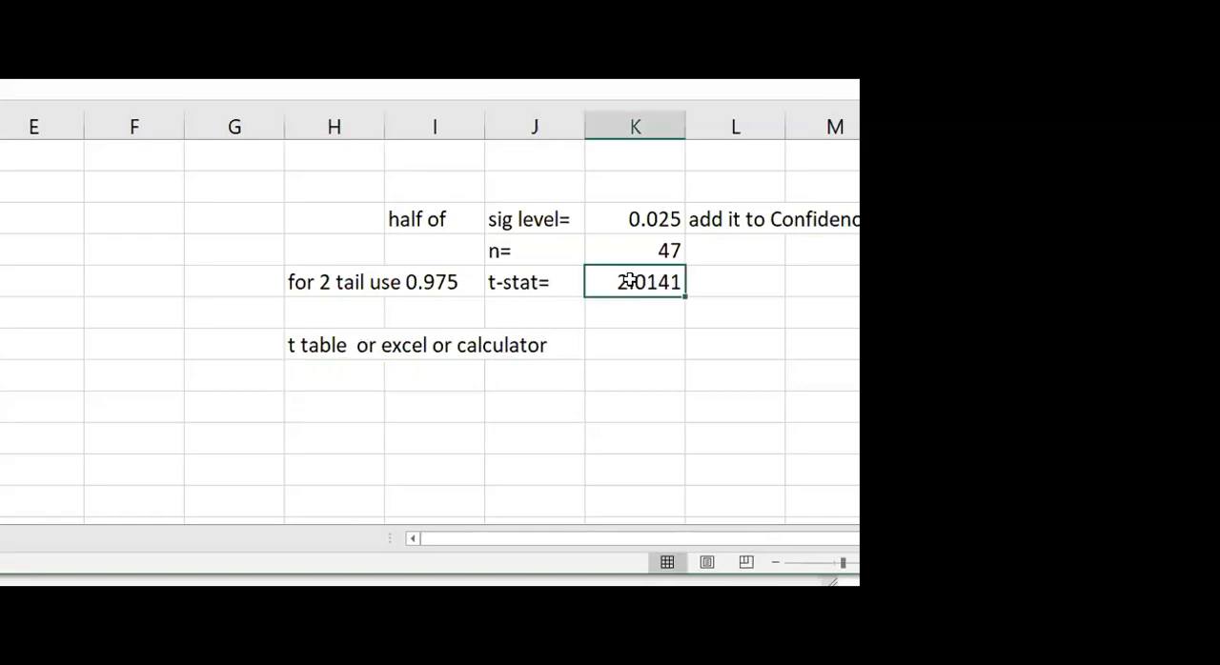
{"action": "double_click", "coordinate": [630, 281]}
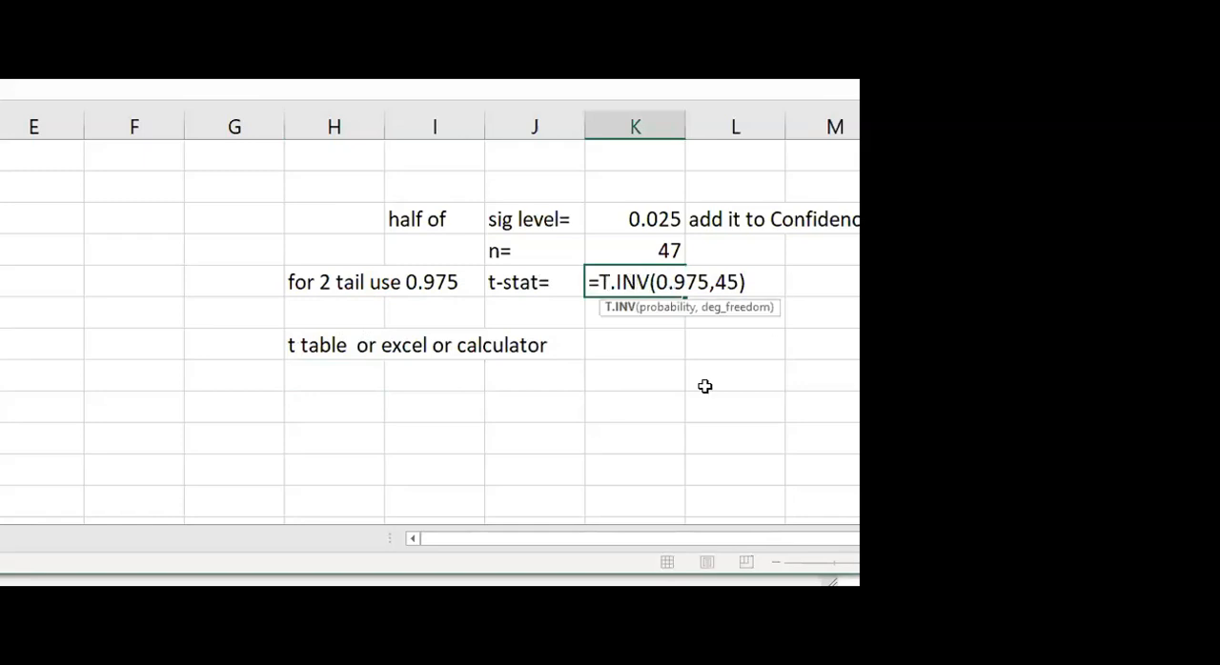
Close the formula beside "t-stat=" and select the empty column I cell just below the "t table or excel or calculator" note
{"action": "key", "text": "Escape"}
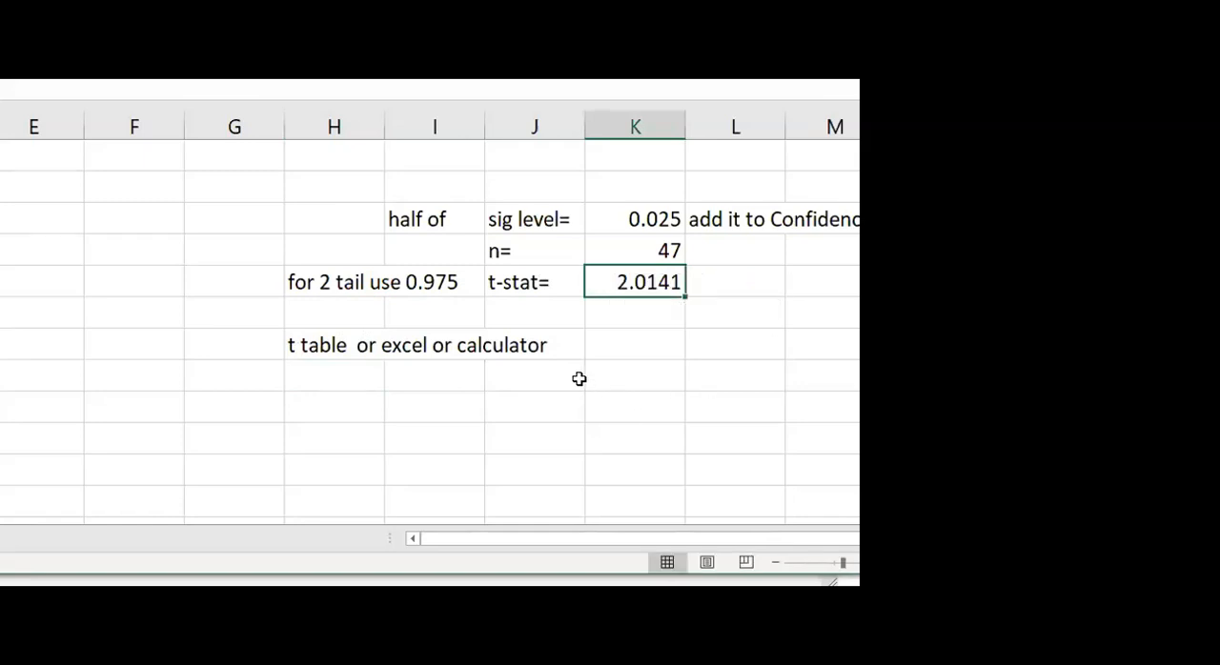
{"action": "left_click", "coordinate": [326, 382]}
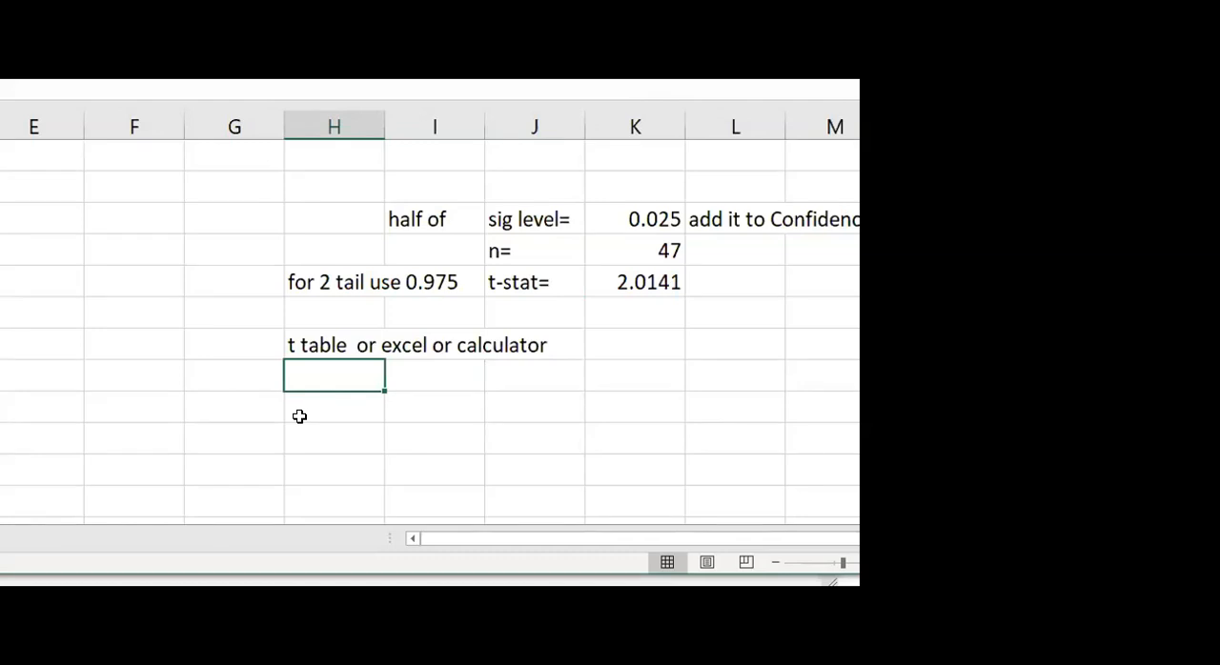
{"action": "left_click", "coordinate": [578, 393]}
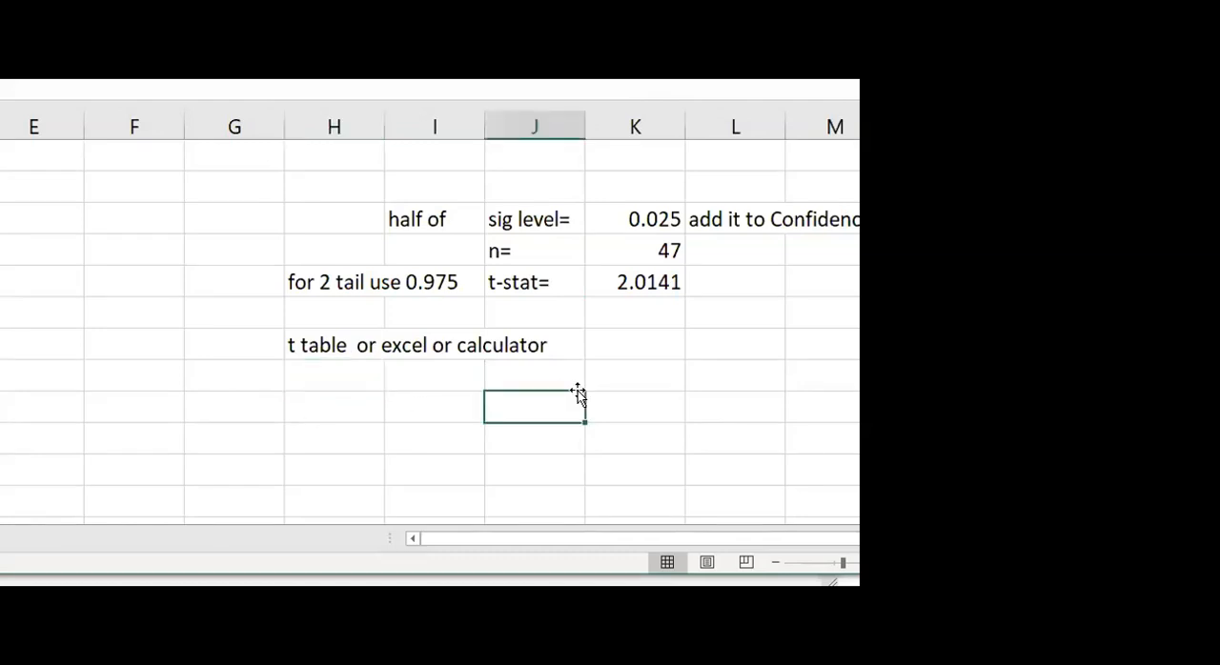
{"action": "left_click", "coordinate": [423, 381]}
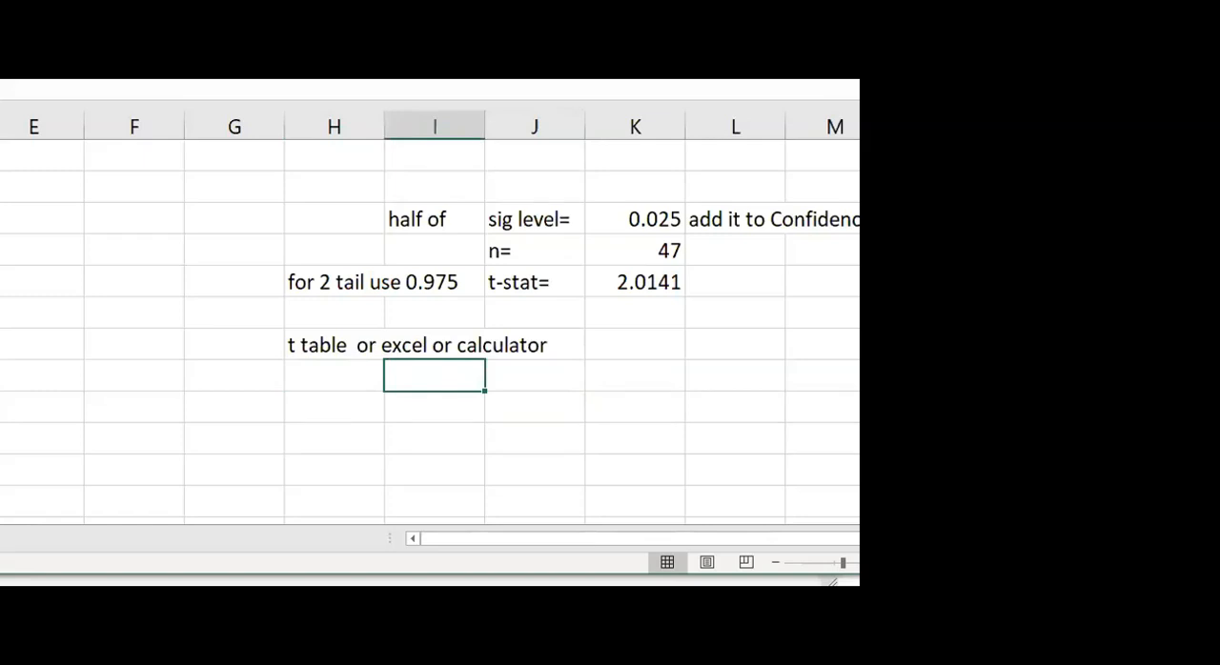
Switch to the lecture slides and compare the standard error term in the production time β1 interval with the general 95% confidence interval formulas
{"action": "key", "text": "alt+Tab"}
{"action": "left_click", "coordinate": [355, 381]}
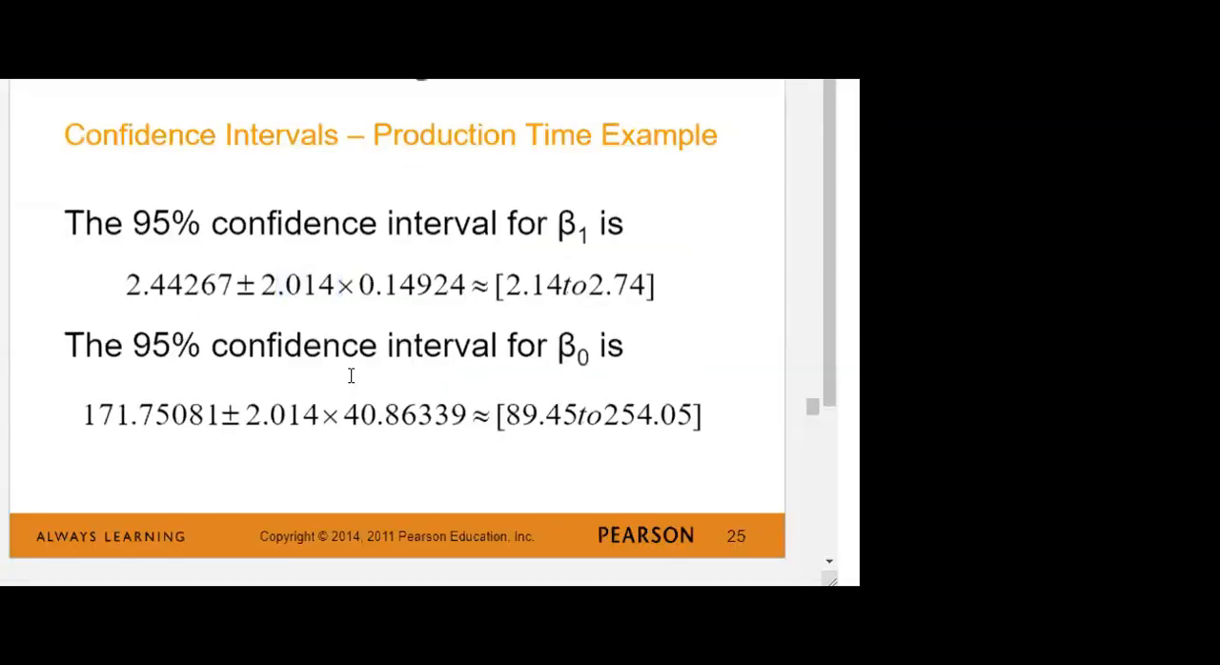
{"action": "left_click_drag", "start_coordinate": [361, 282], "coordinate": [377, 284]}
{"action": "left_click", "coordinate": [378, 284]}
{"action": "scroll", "coordinate": [407, 270], "scroll_direction": "up", "scroll_amount": 10}
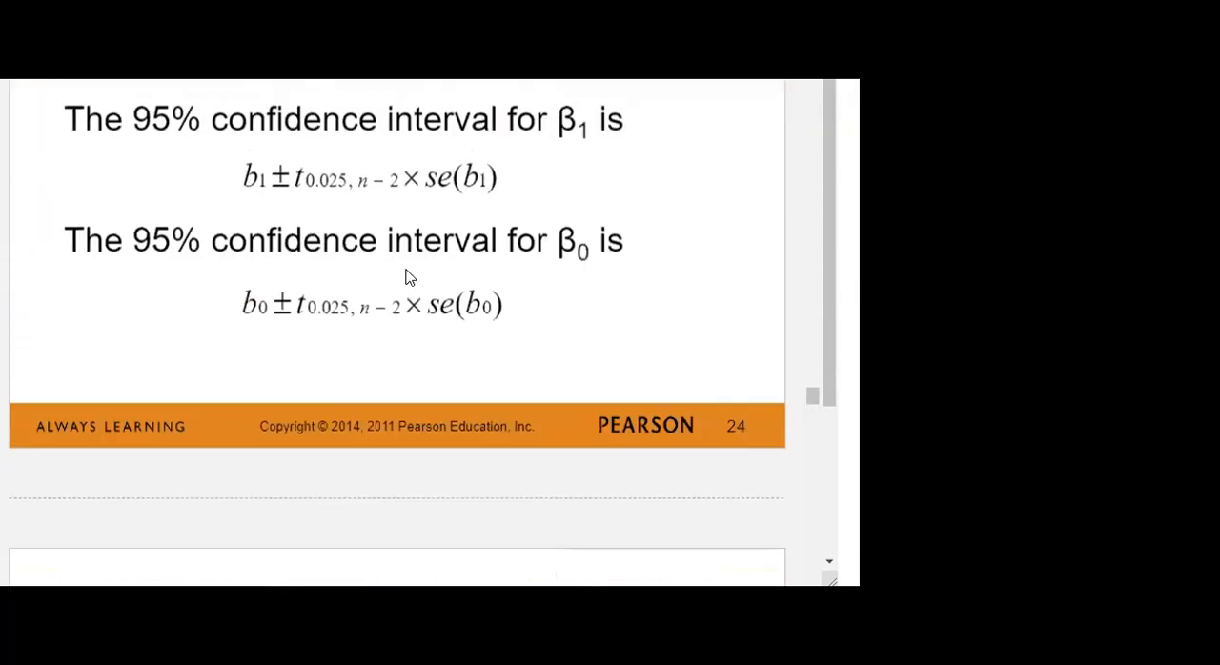
{"action": "scroll", "coordinate": [407, 271], "scroll_direction": "up", "scroll_amount": 1}
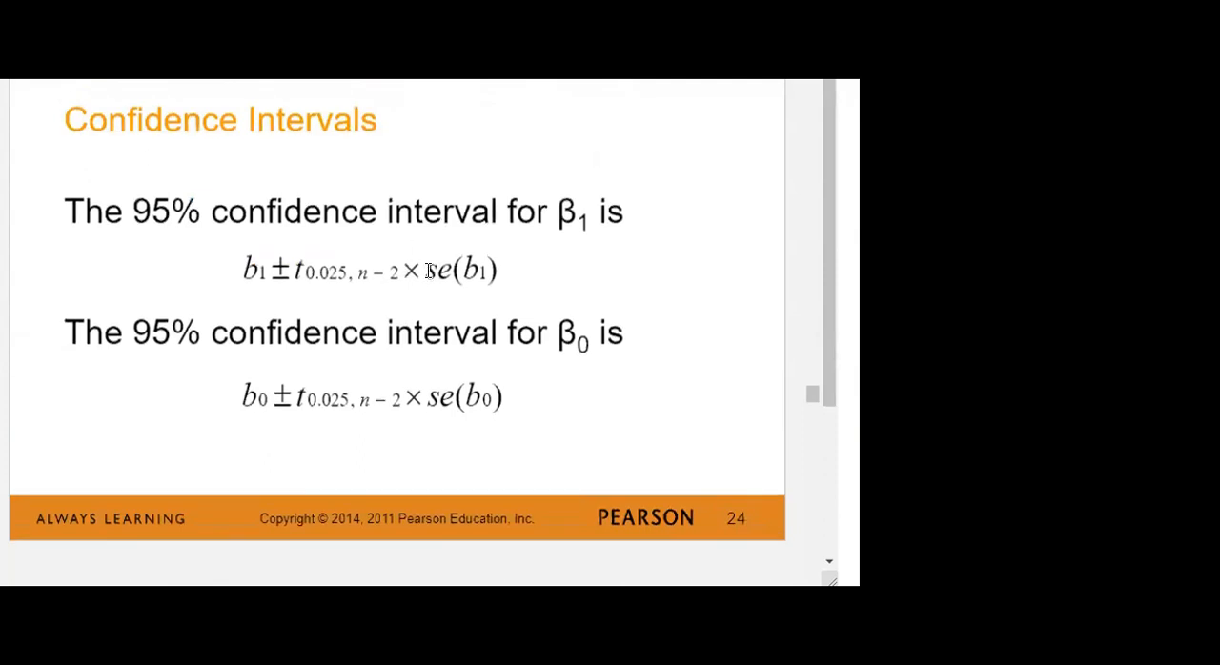
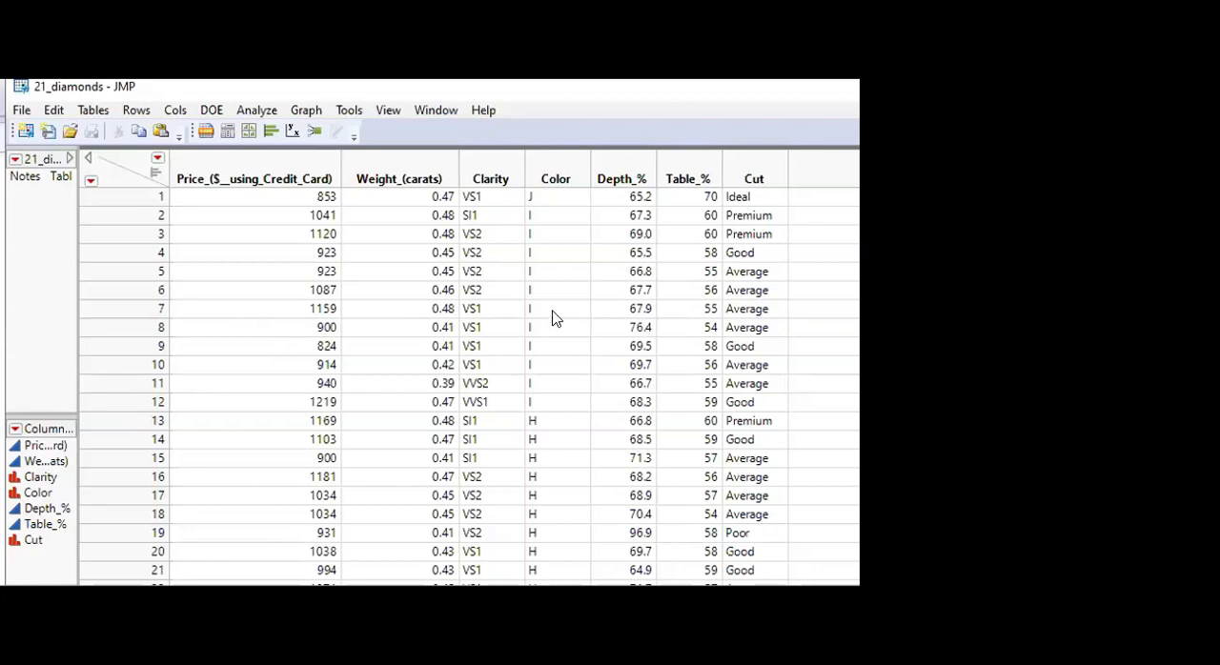
In JMP's 21_diamonds table, run Fit Y by X with Price_($__using_Credit_Card) as the Y response and Weight_(carats) as the X factor
{"action": "left_click", "coordinate": [404, 163]}
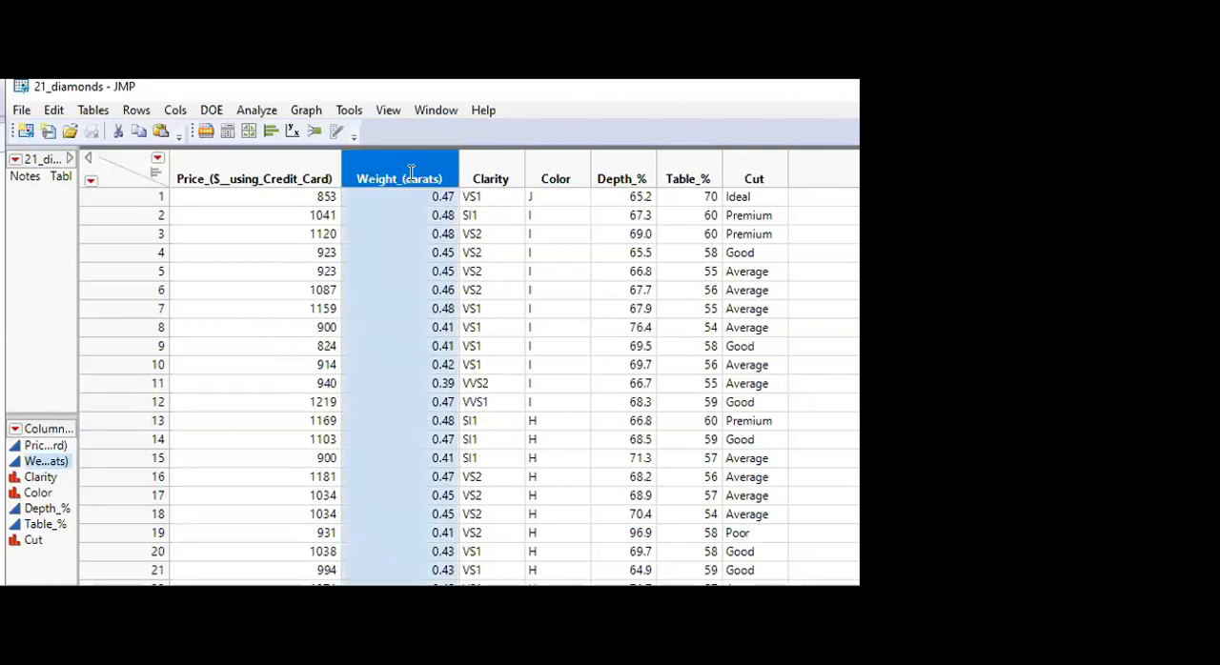
{"action": "left_click", "coordinate": [250, 172]}
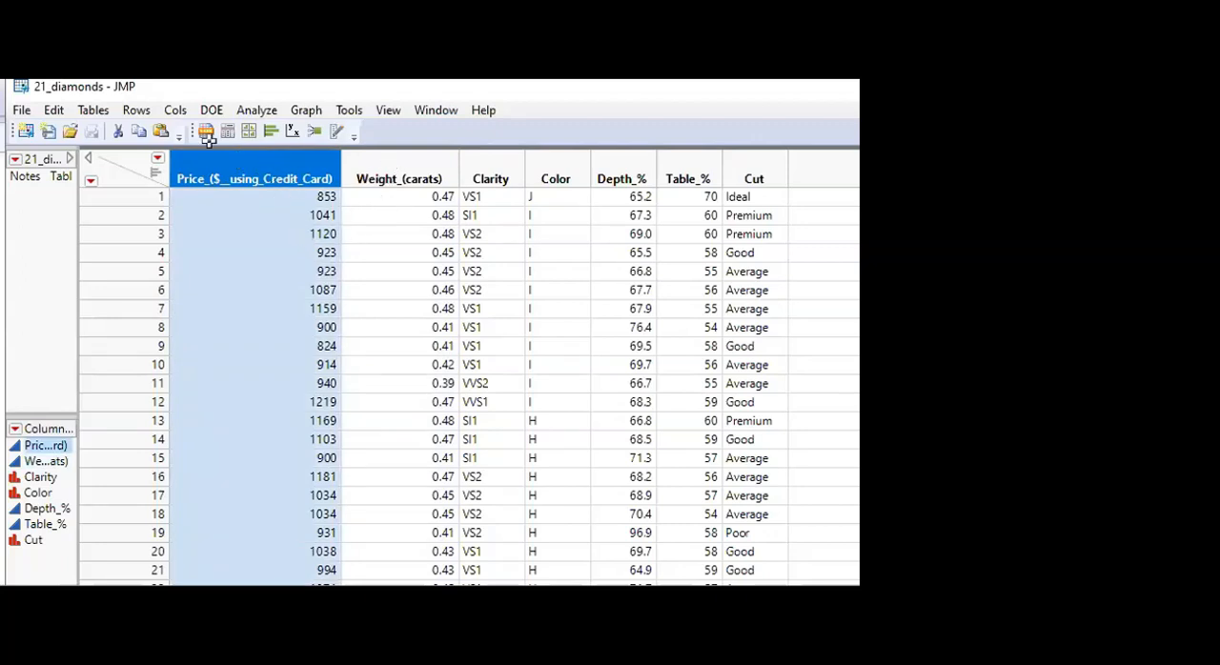
{"action": "left_click", "coordinate": [257, 111]}
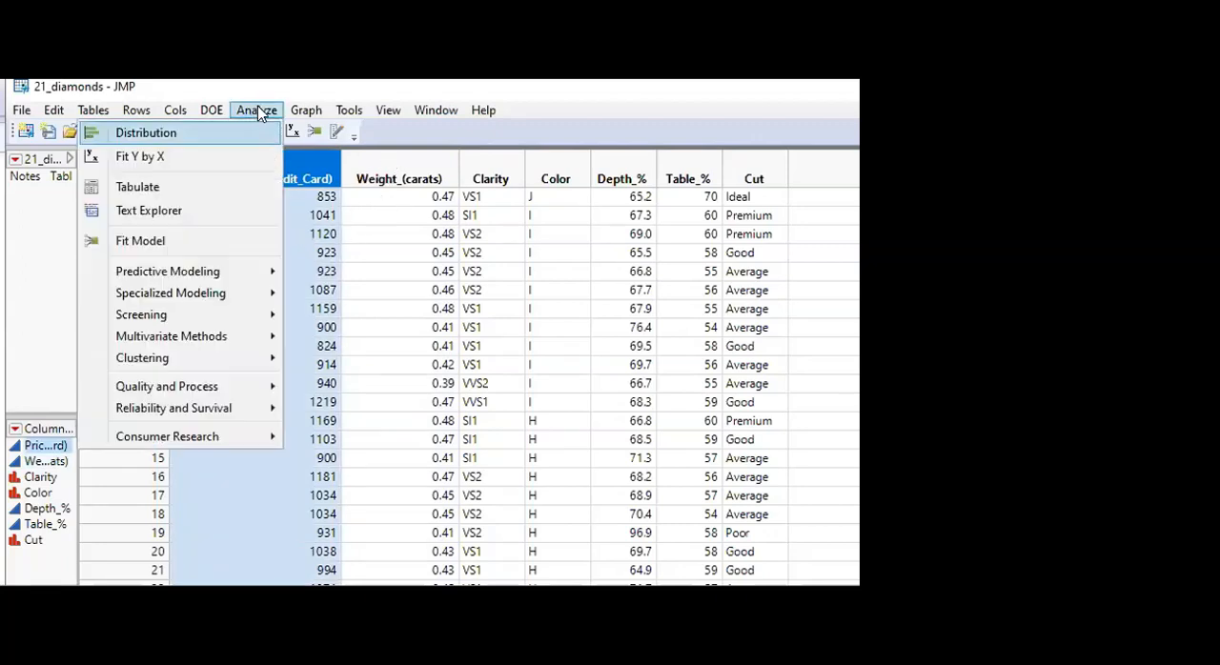
{"action": "left_click", "coordinate": [155, 158]}
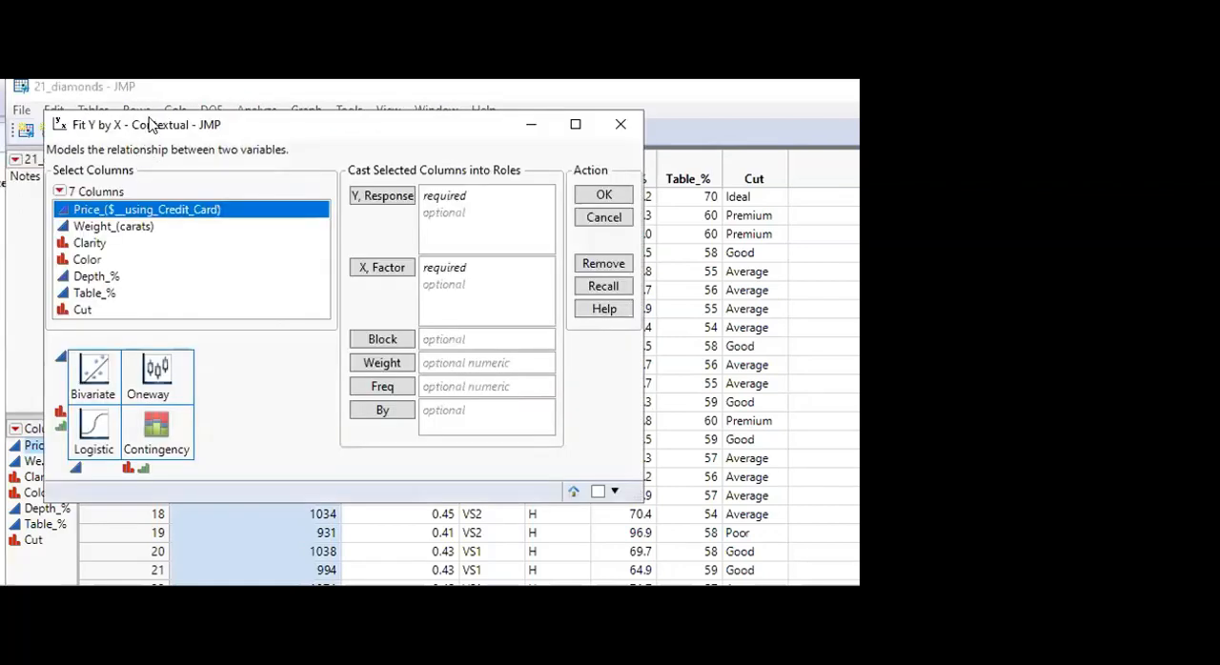
{"action": "left_click_drag", "start_coordinate": [150, 126], "coordinate": [338, 156]}
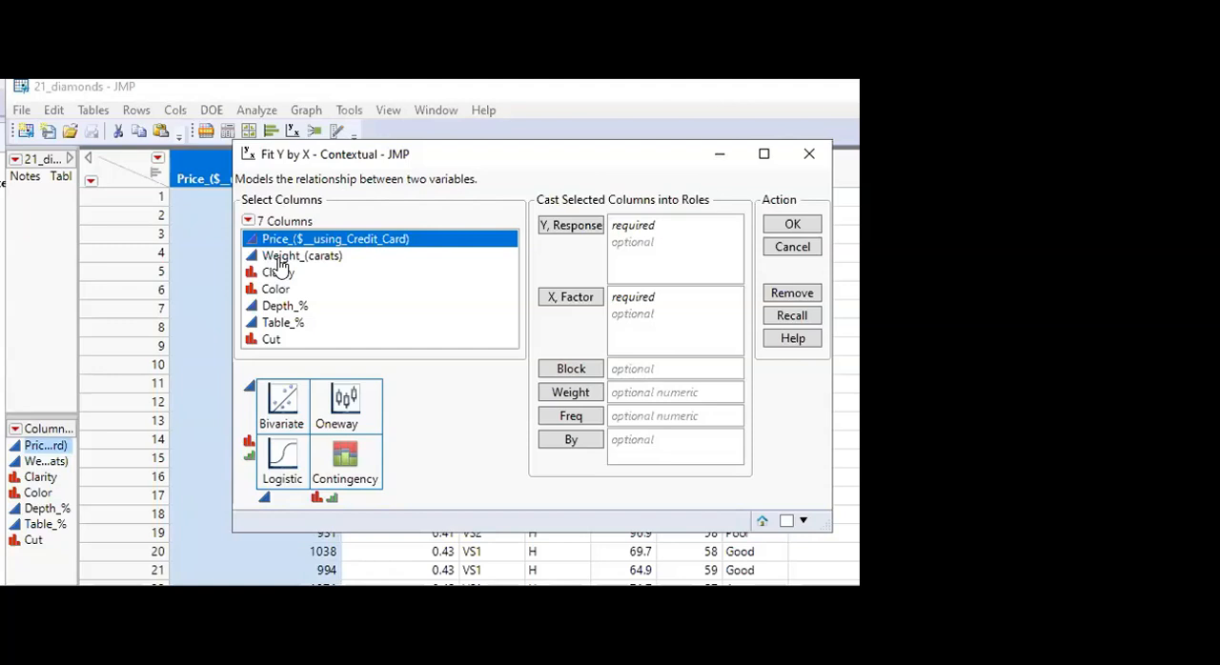
{"action": "left_click_drag", "start_coordinate": [279, 257], "coordinate": [642, 299]}
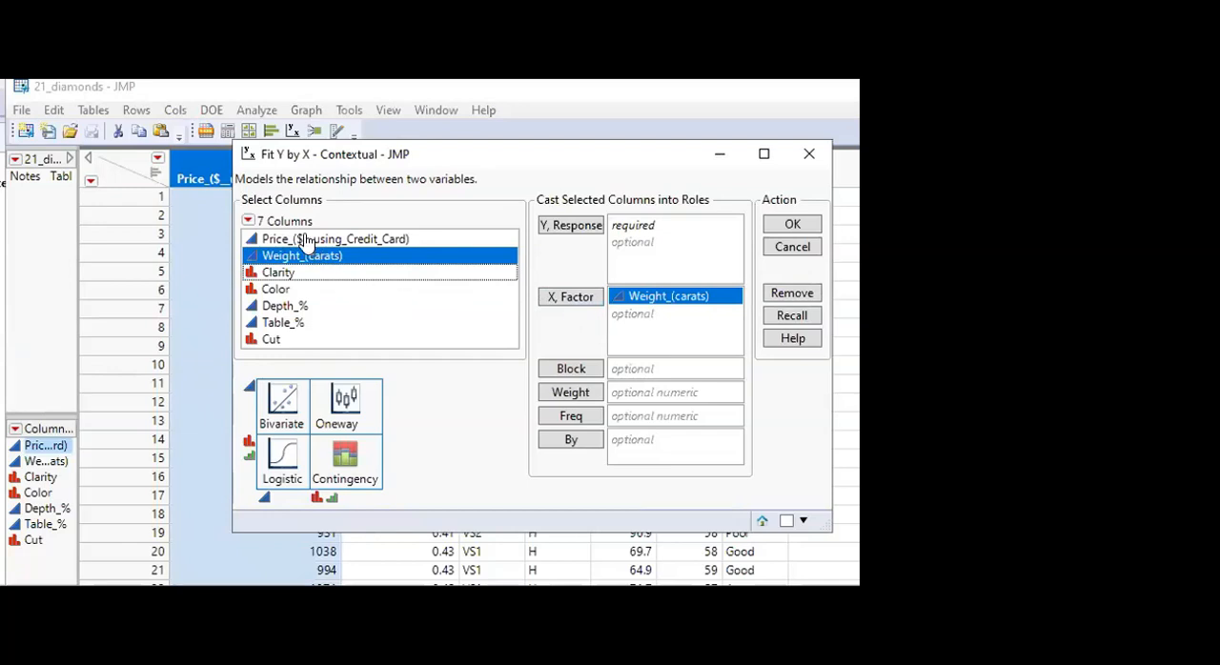
{"action": "left_click_drag", "start_coordinate": [305, 241], "coordinate": [629, 238]}
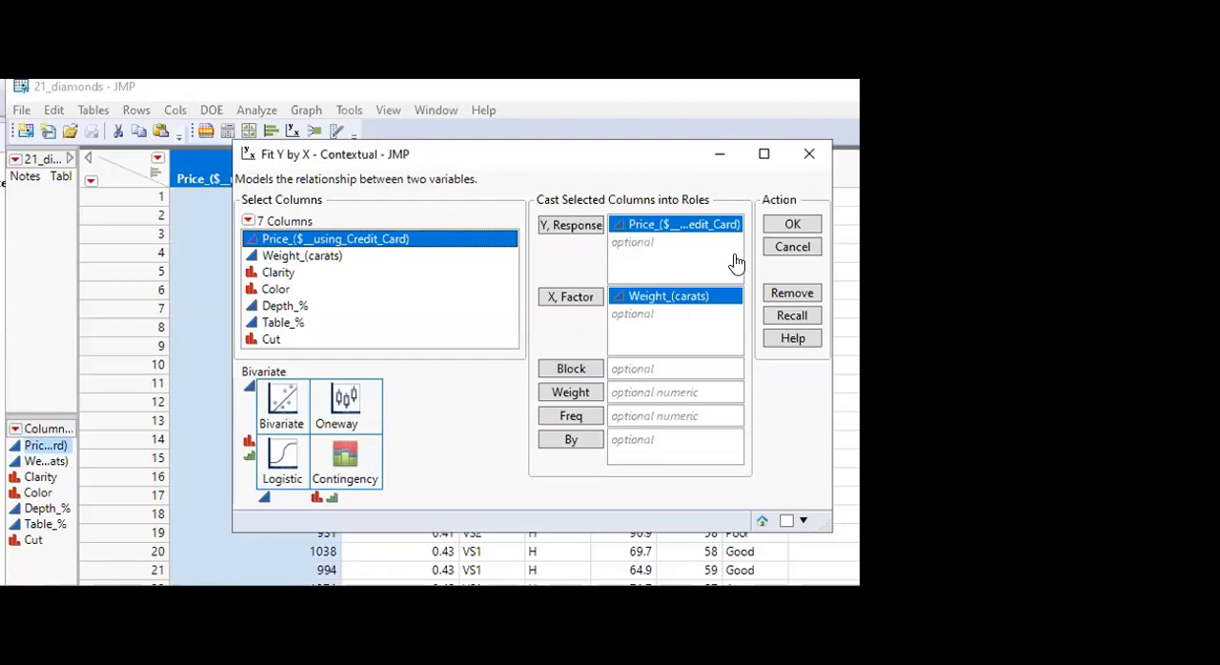
{"action": "left_click", "coordinate": [784, 224]}
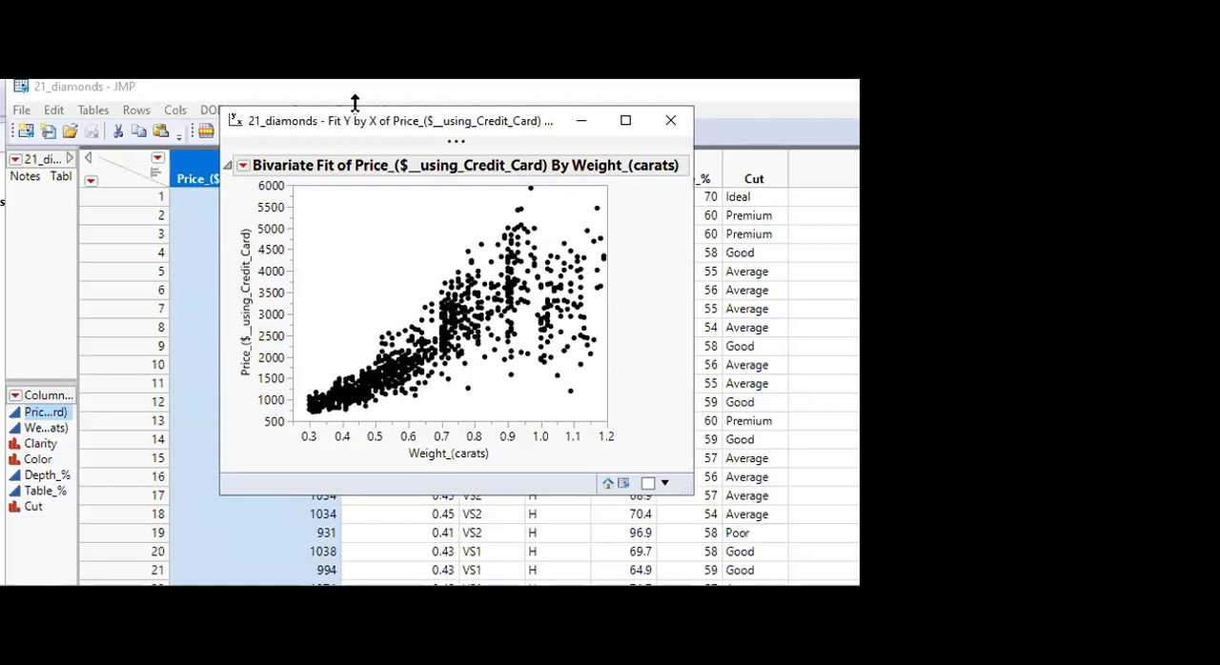
Add summary statistics and a fitted line to the bivariate report of price by weight
{"action": "left_click_drag", "start_coordinate": [407, 121], "coordinate": [414, 92]}
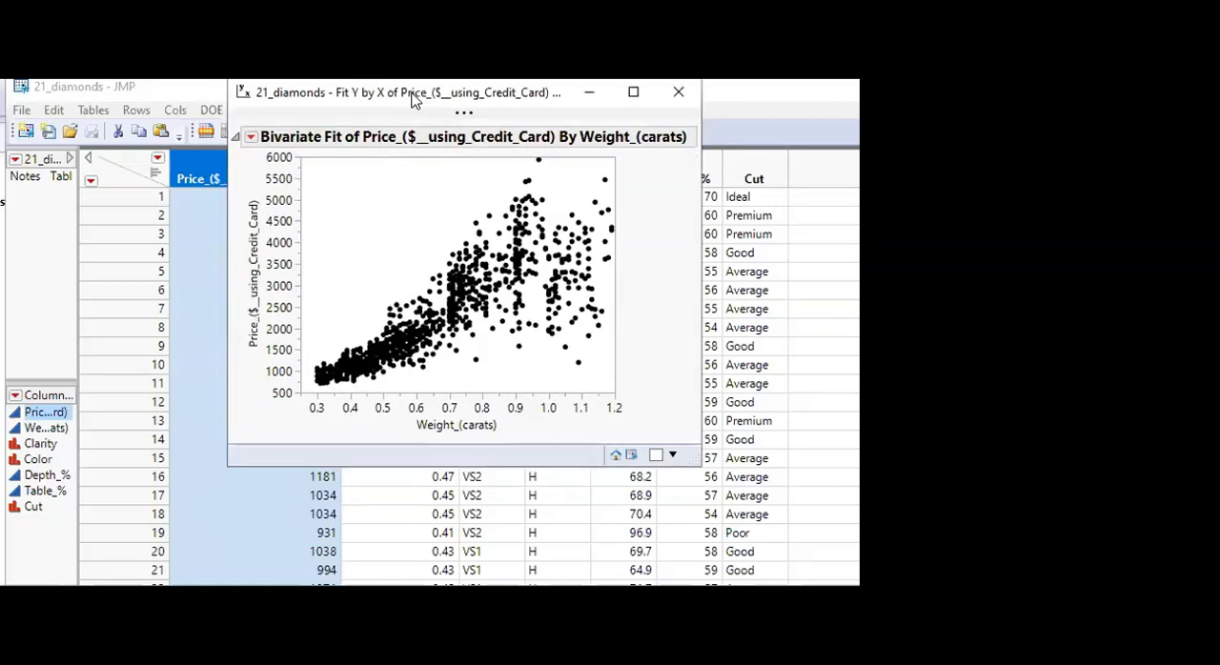
{"action": "left_click", "coordinate": [250, 140]}
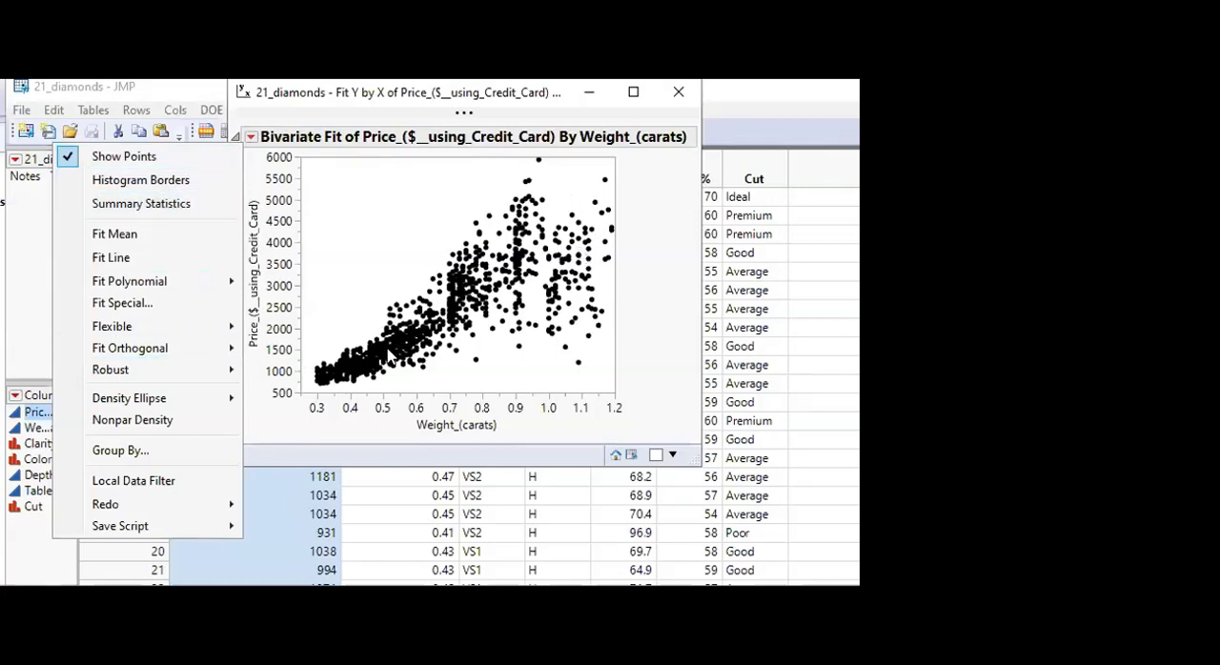
{"action": "left_click", "coordinate": [145, 208]}
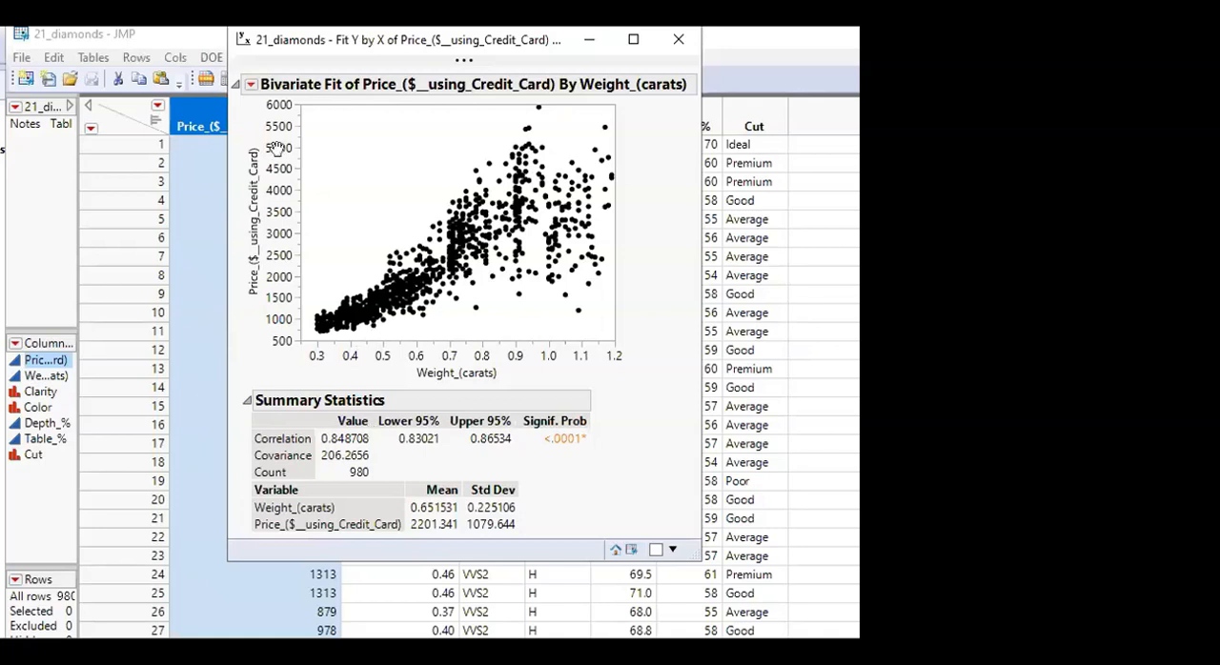
{"action": "left_click", "coordinate": [252, 85]}
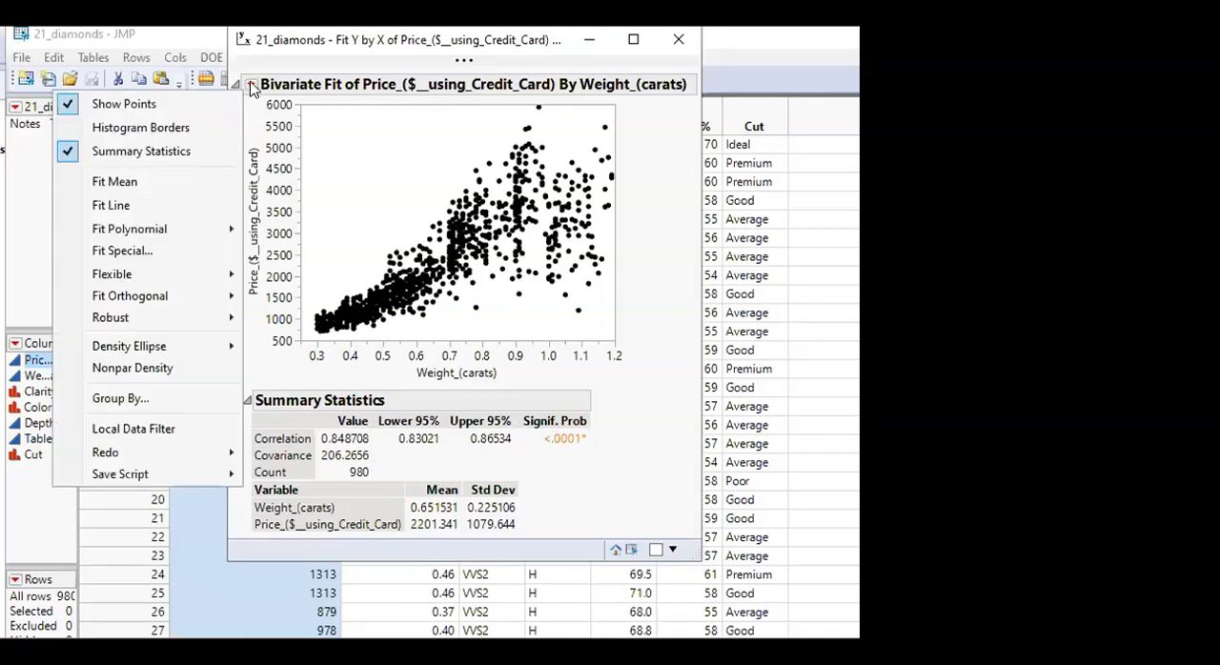
{"action": "left_click", "coordinate": [114, 205]}
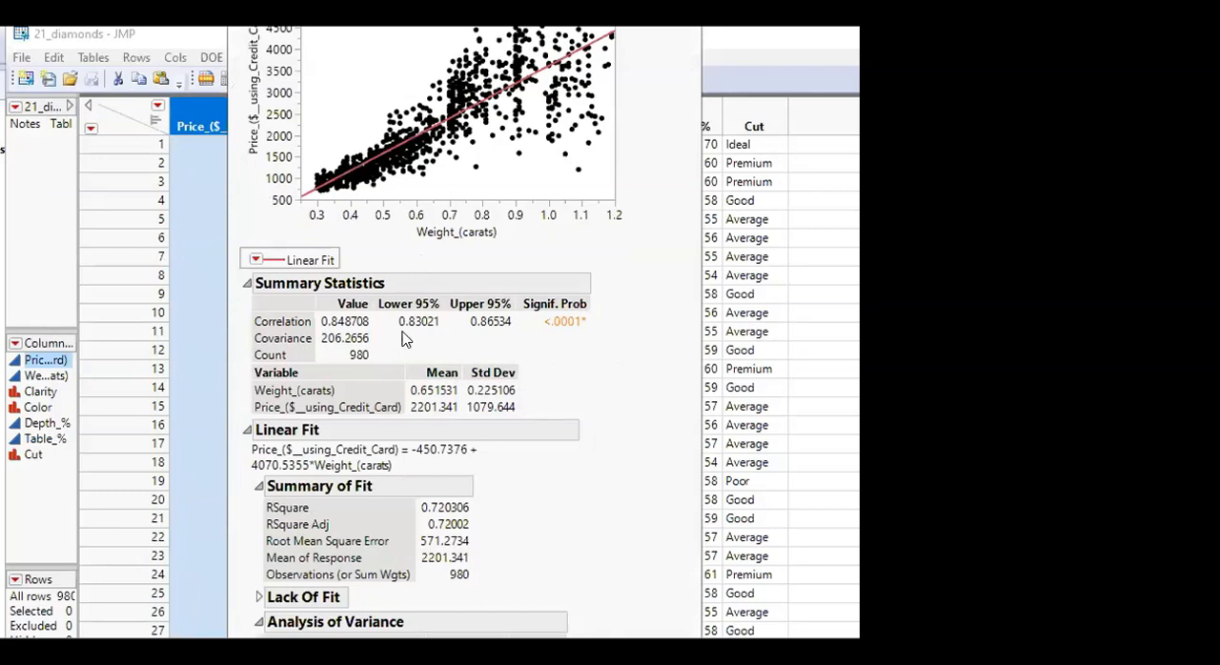
Examine the Linear Fit equation, highlighting its intercept, slope coefficient and weight term in turn
{"action": "double_click", "coordinate": [252, 448]}
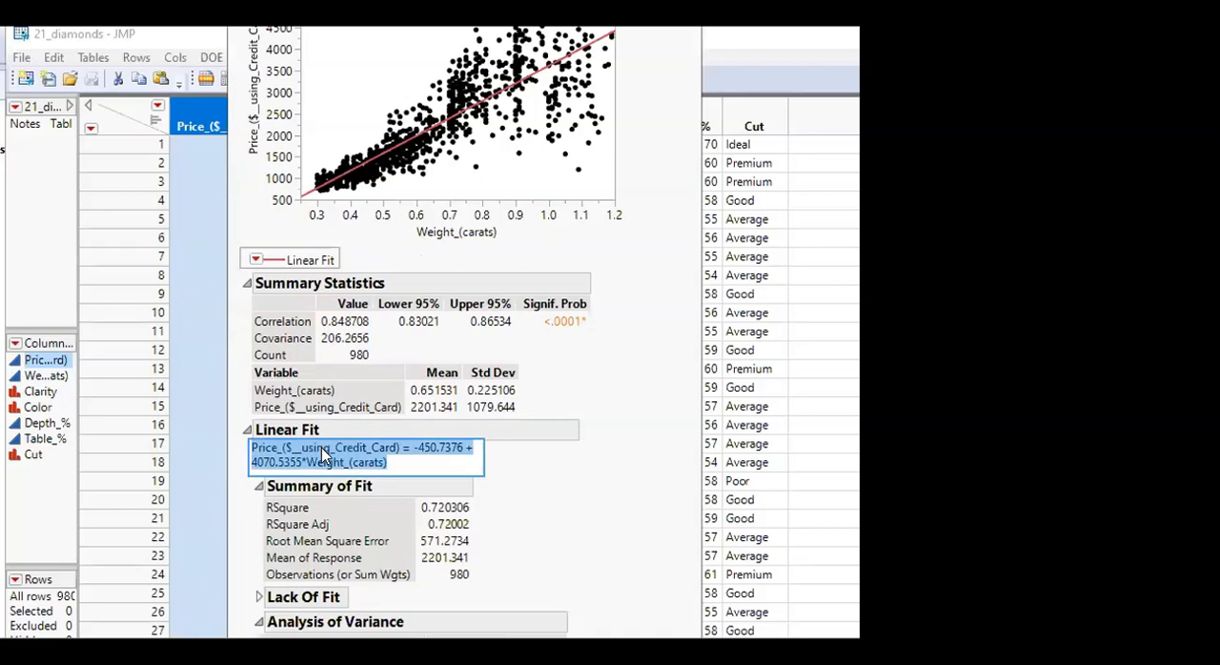
{"action": "left_click", "coordinate": [324, 456]}
{"action": "left_click_drag", "start_coordinate": [251, 444], "coordinate": [460, 444]}
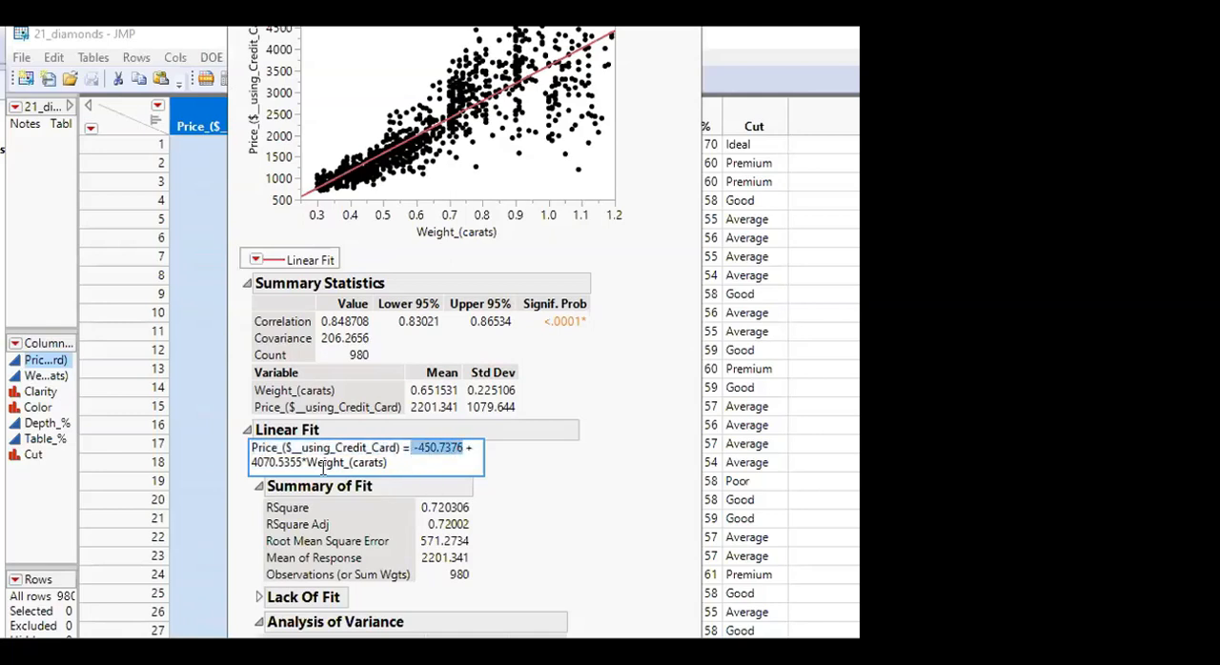
{"action": "left_click_drag", "start_coordinate": [252, 463], "coordinate": [298, 462]}
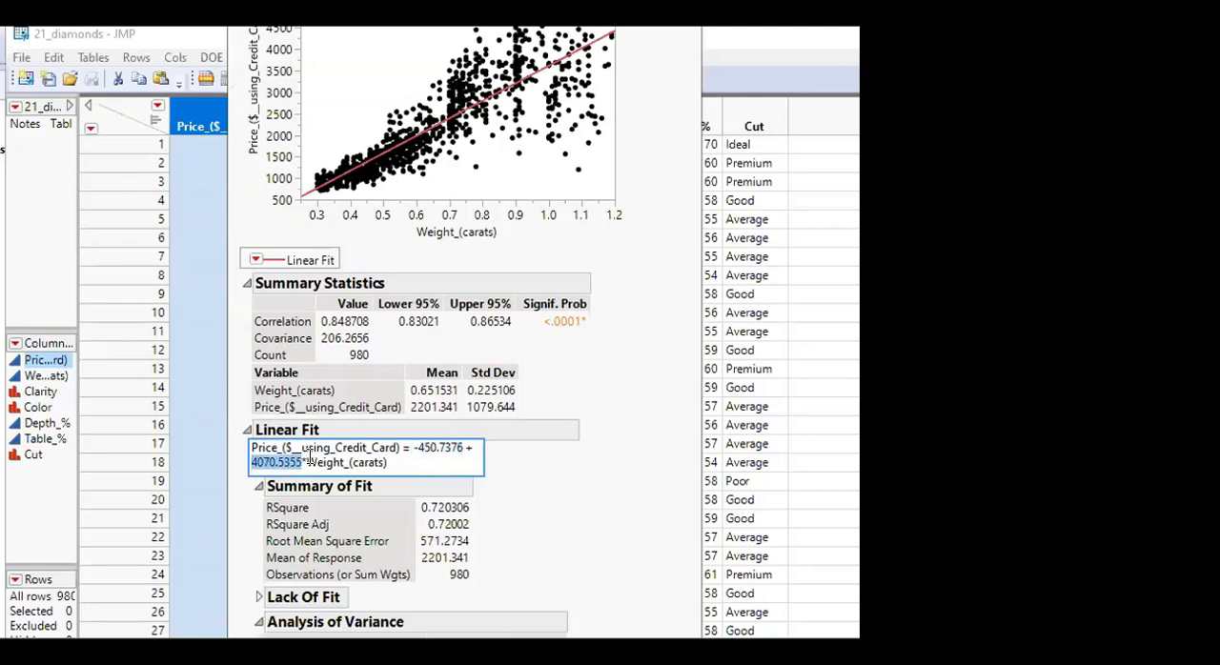
{"action": "left_click", "coordinate": [307, 459]}
{"action": "left_click_drag", "start_coordinate": [306, 461], "coordinate": [392, 459]}
{"action": "left_click", "coordinate": [580, 514]}
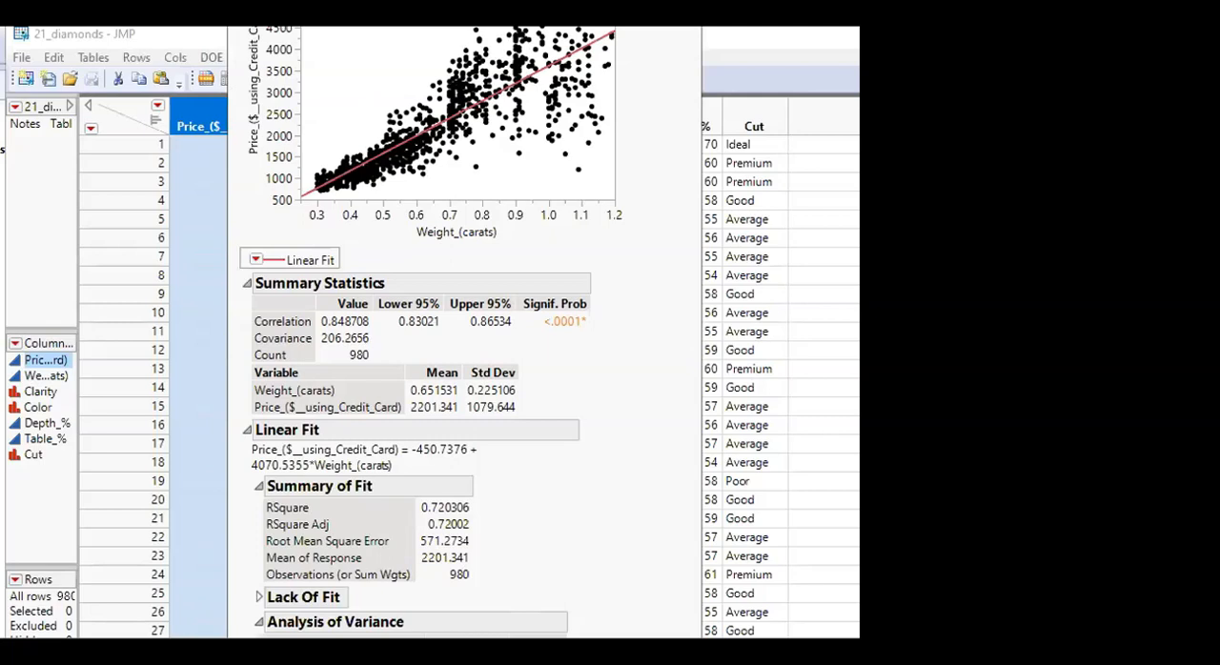
Reposition the bivariate report and inspect how the fitted line runs through the price and weight scatterplot
{"action": "left_click_drag", "start_coordinate": [290, 40], "coordinate": [347, 67]}
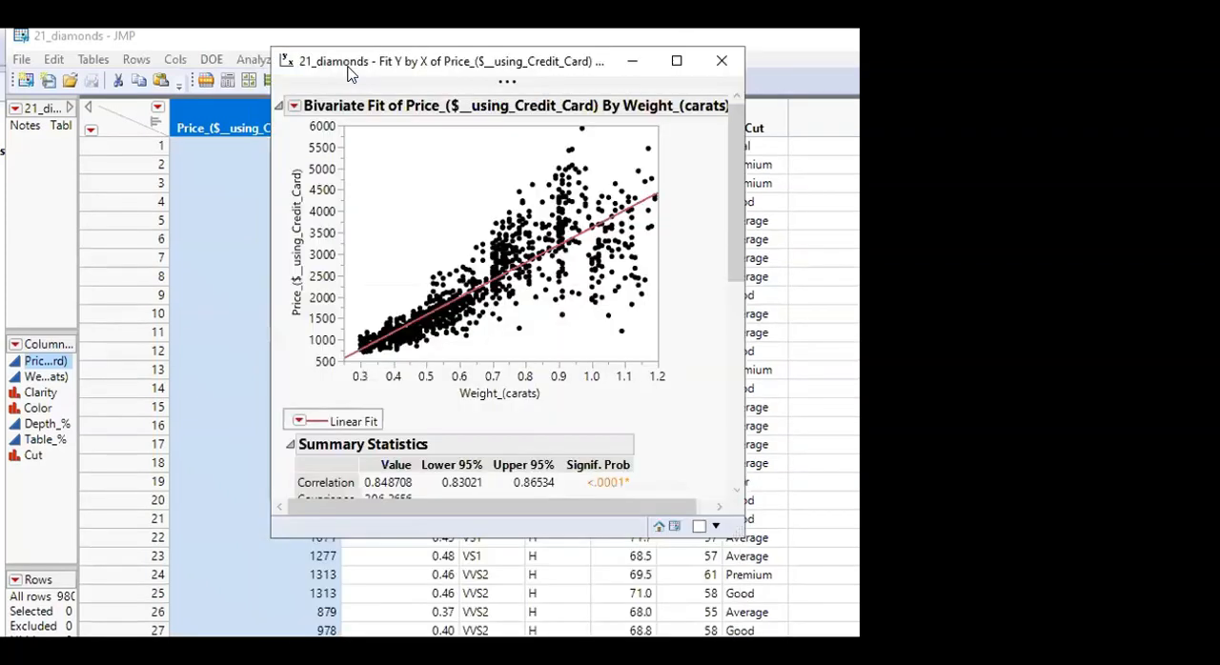
{"action": "left_click", "coordinate": [397, 314]}
{"action": "scroll", "coordinate": [398, 314], "scroll_direction": "down", "scroll_amount": 1}
{"action": "left_click", "coordinate": [472, 288]}
{"action": "left_click", "coordinate": [555, 277]}
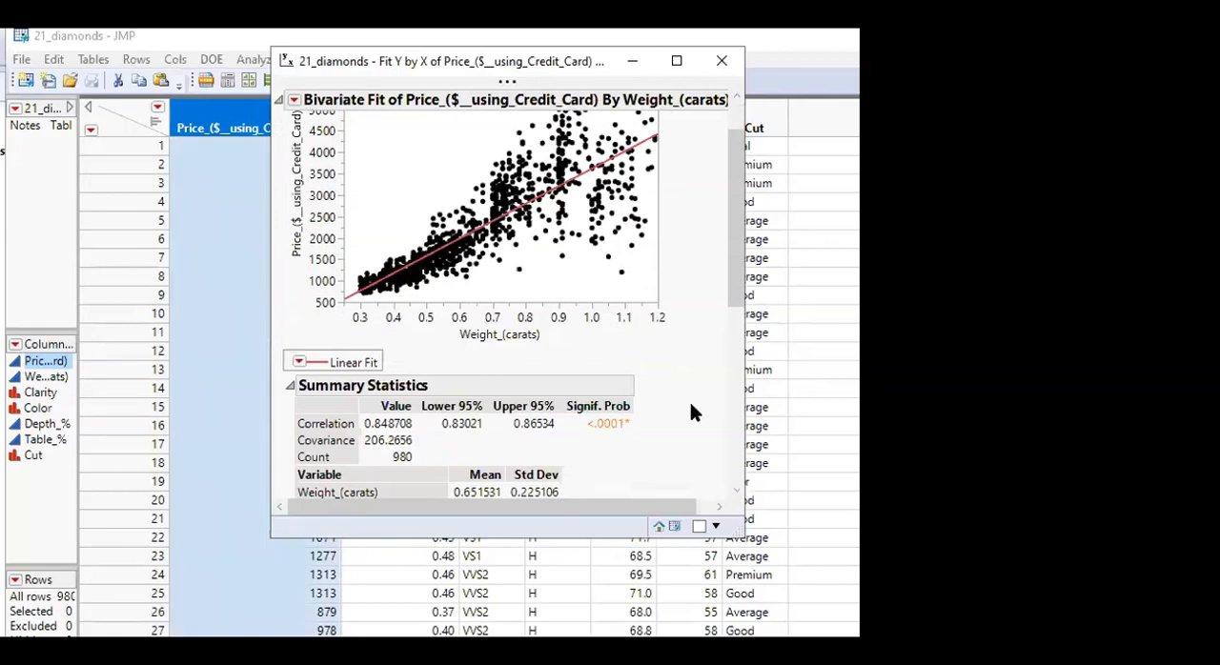
Bring the Parameter Estimates table into view and enlarge the report window to show more of the linear fit results
{"action": "scroll", "coordinate": [691, 405], "scroll_direction": "down", "scroll_amount": 3}
{"action": "scroll", "coordinate": [691, 405], "scroll_direction": "down", "scroll_amount": 1}
{"action": "scroll", "coordinate": [692, 411], "scroll_direction": "down", "scroll_amount": 1}
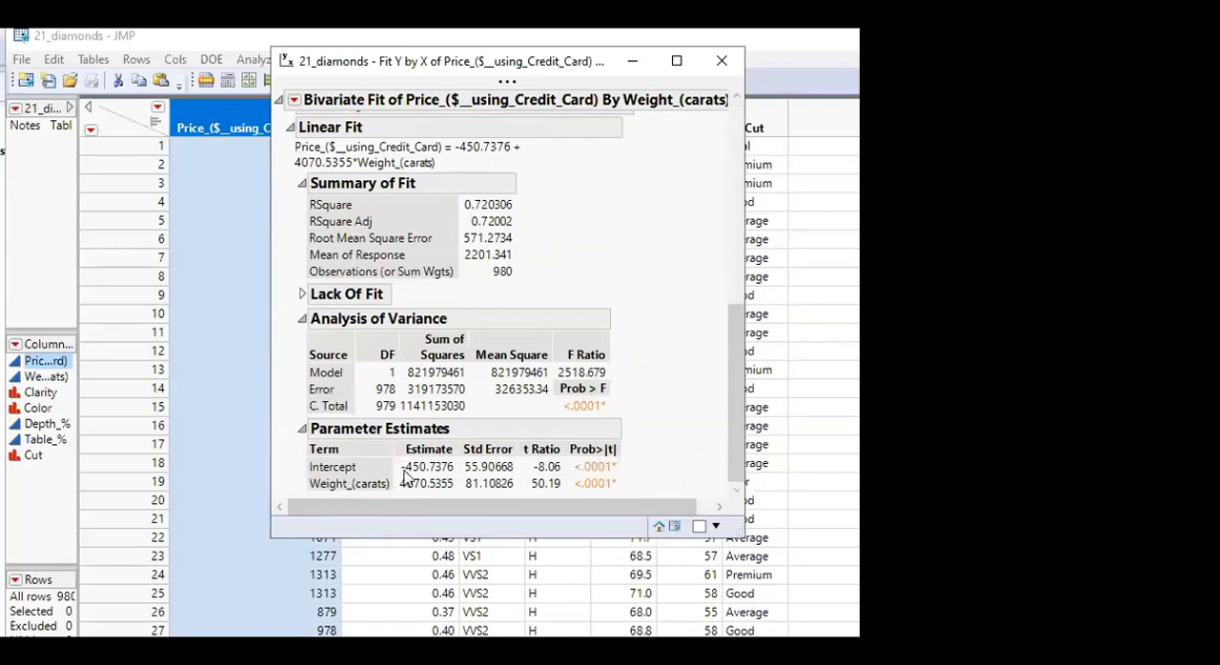
{"action": "mouse_move", "coordinate": [418, 476]}
{"action": "left_click_drag", "start_coordinate": [732, 530], "coordinate": [856, 633]}
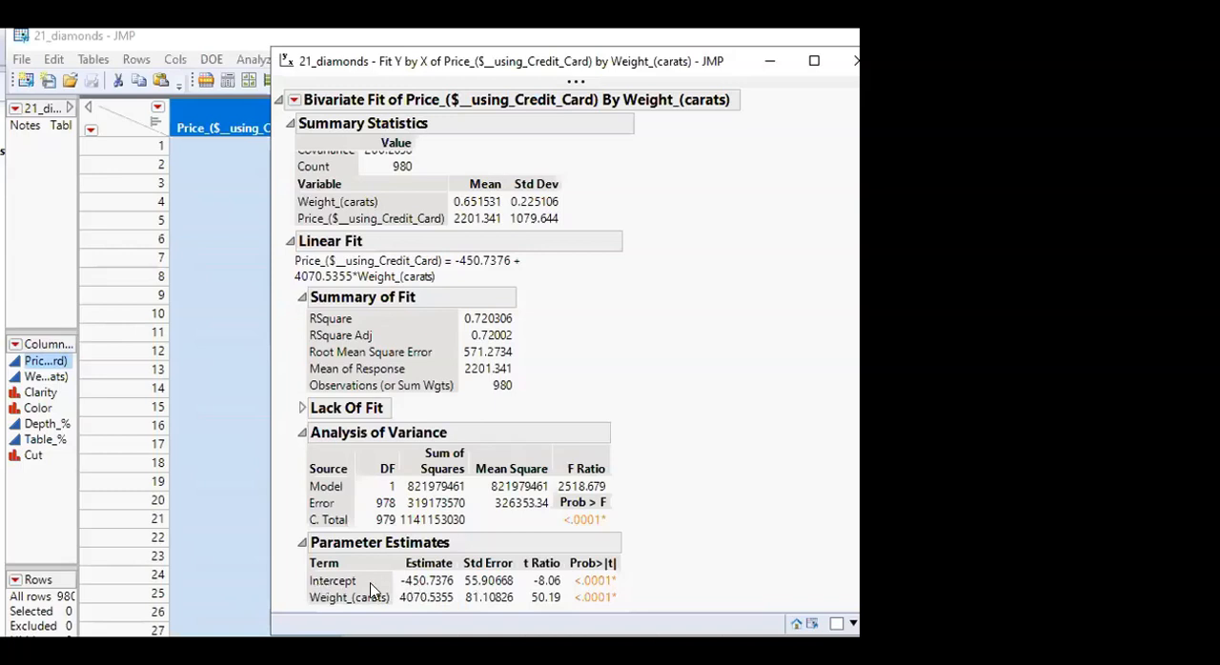
Add the Lower 95% and Upper 95% columns to the Parameter Estimates table
{"action": "right_click", "coordinate": [486, 589]}
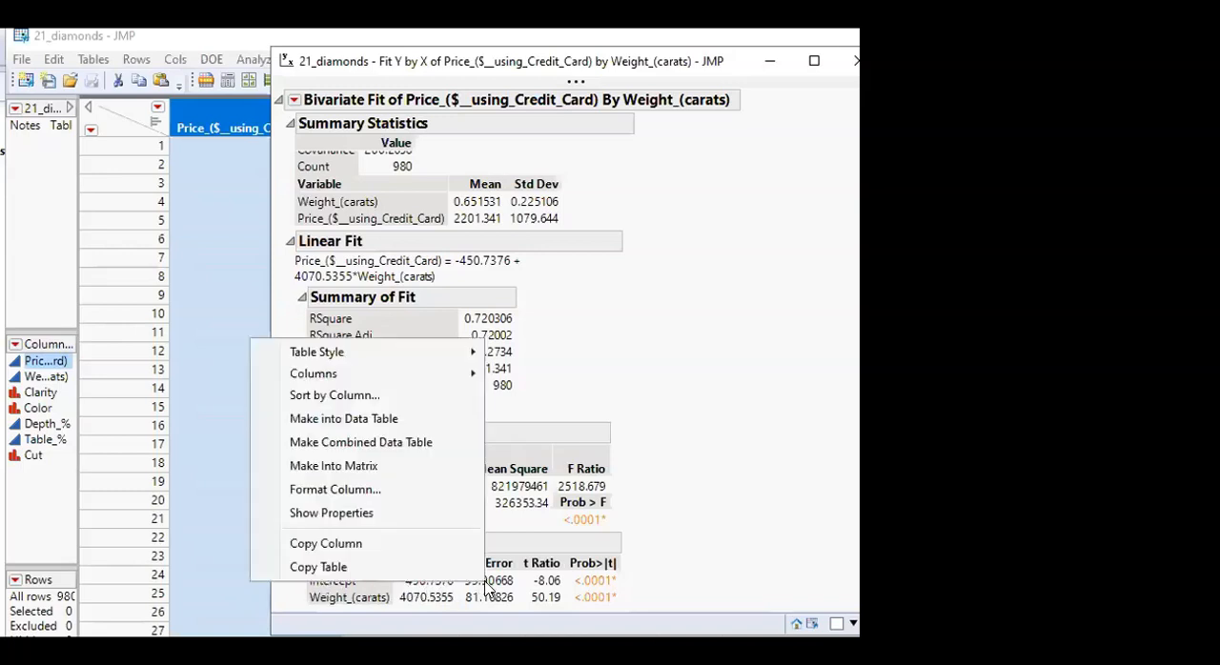
{"action": "mouse_move", "coordinate": [332, 385]}
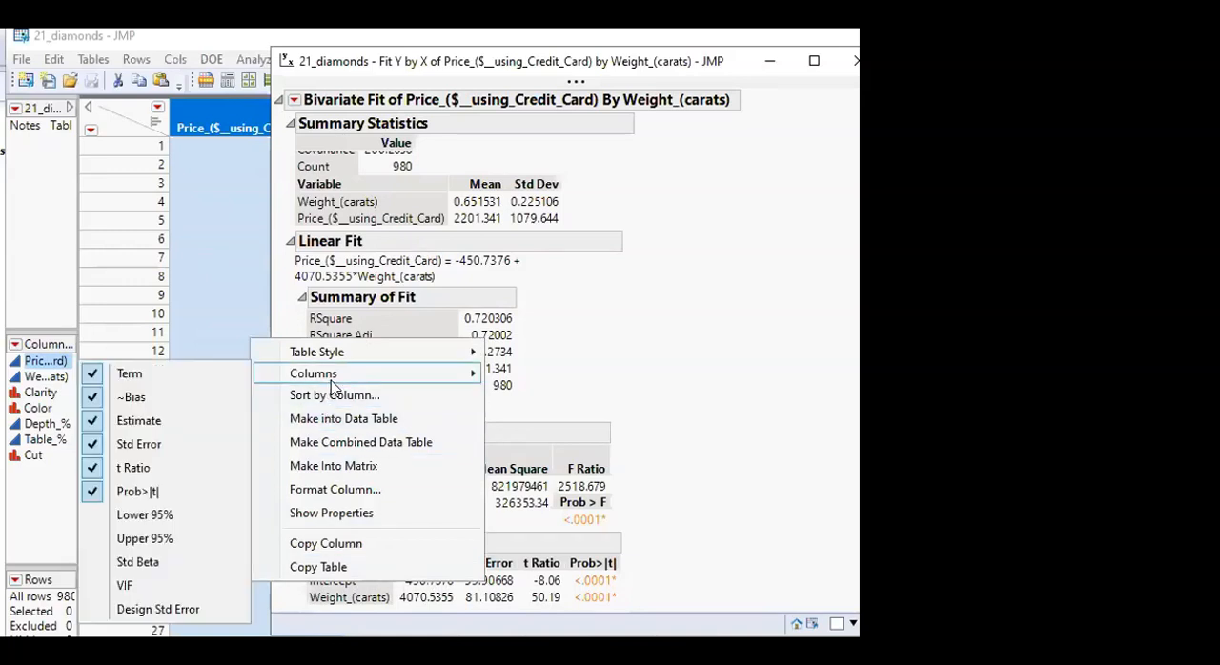
{"action": "left_click", "coordinate": [177, 518]}
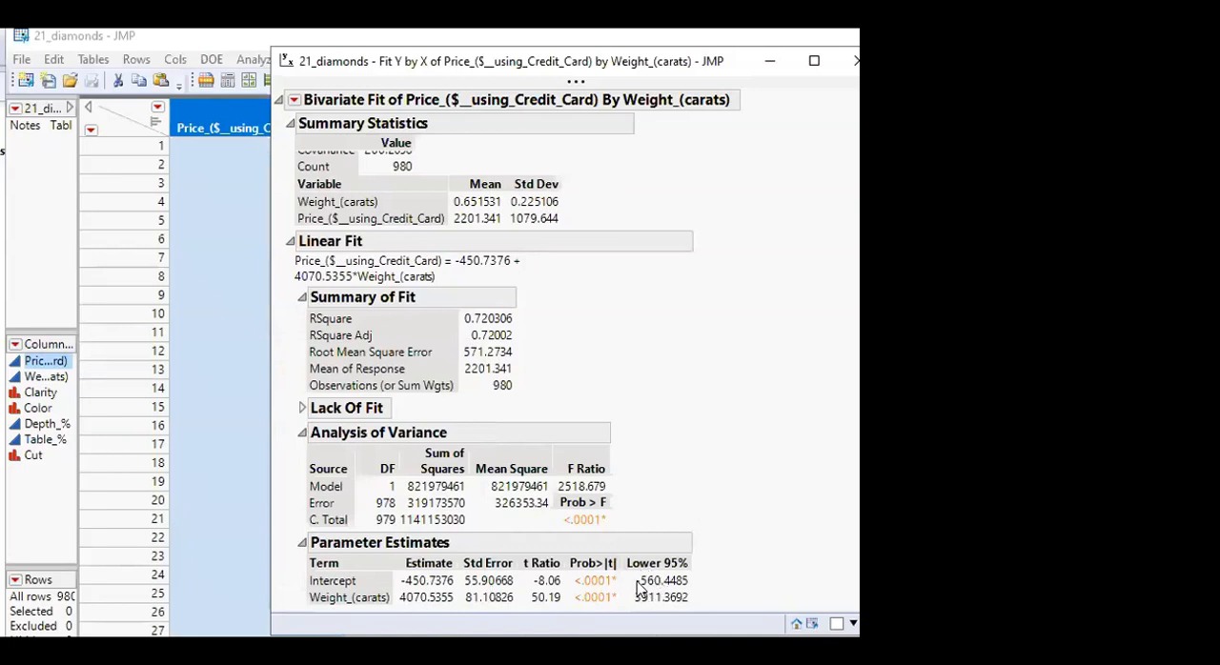
{"action": "right_click", "coordinate": [492, 595]}
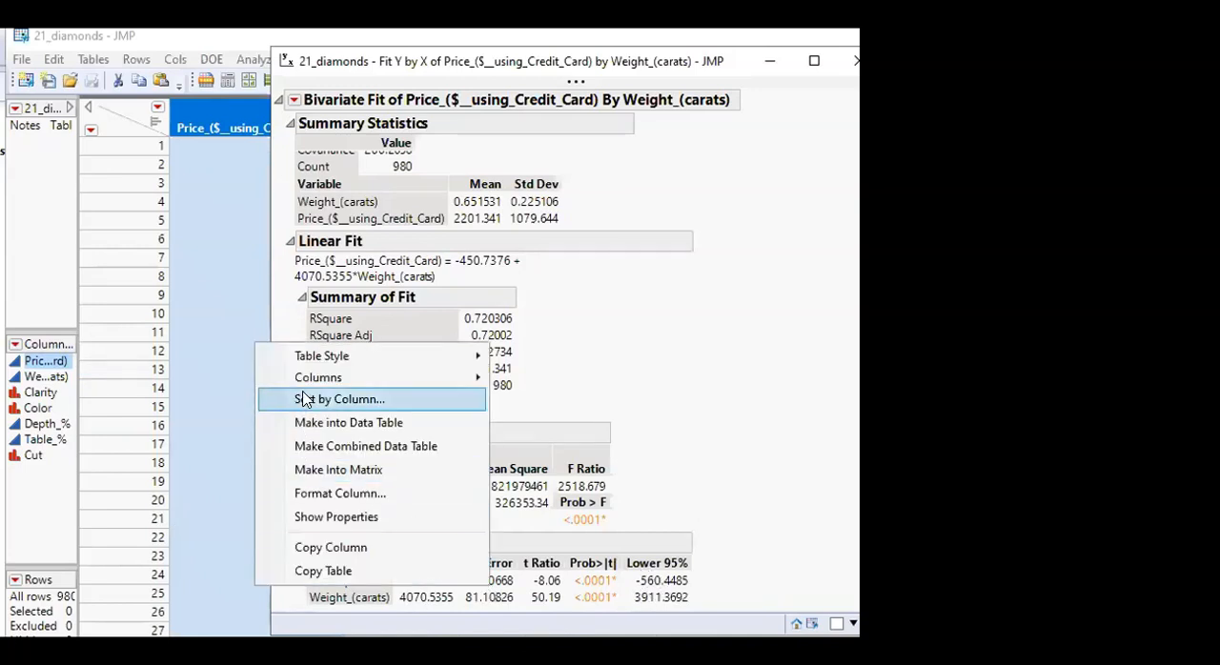
{"action": "mouse_move", "coordinate": [363, 377]}
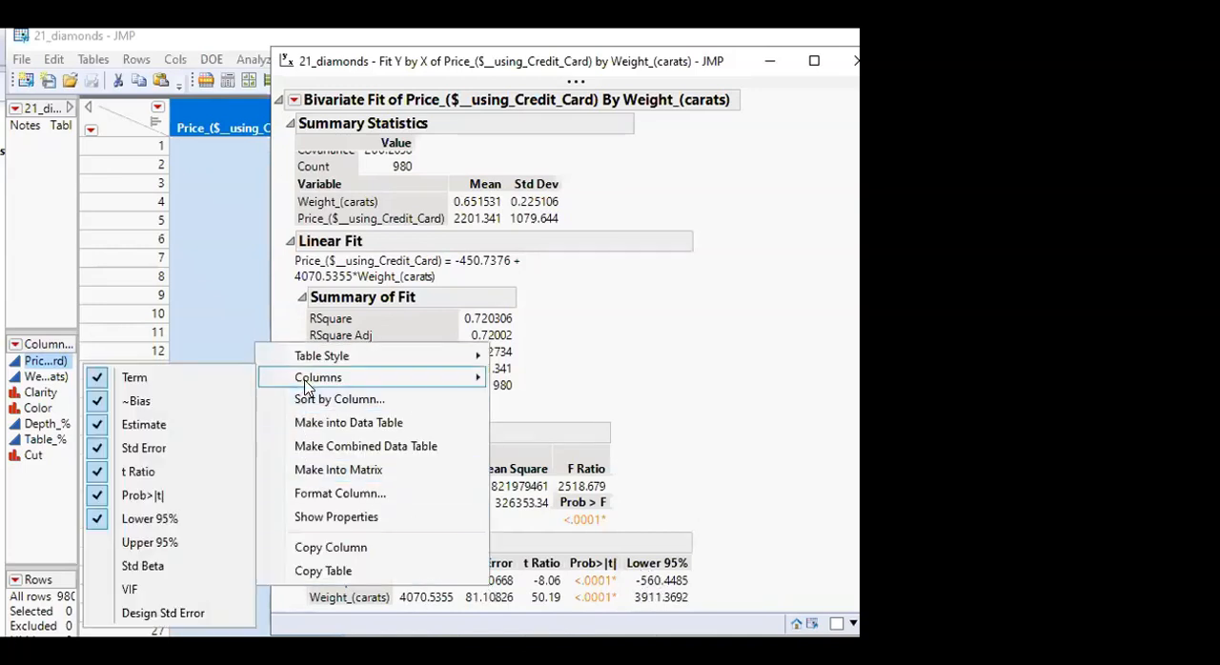
{"action": "left_click", "coordinate": [131, 549]}
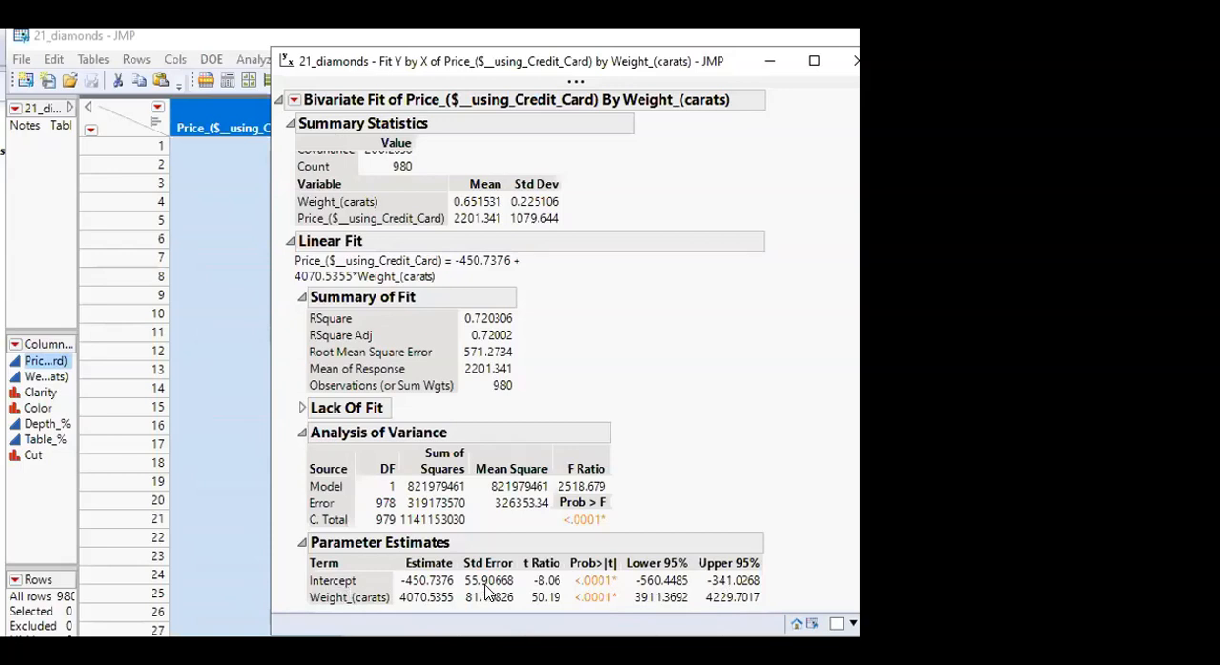
Review which optional columns are turned on for the Parameter Estimates table
{"action": "right_click", "coordinate": [437, 588]}
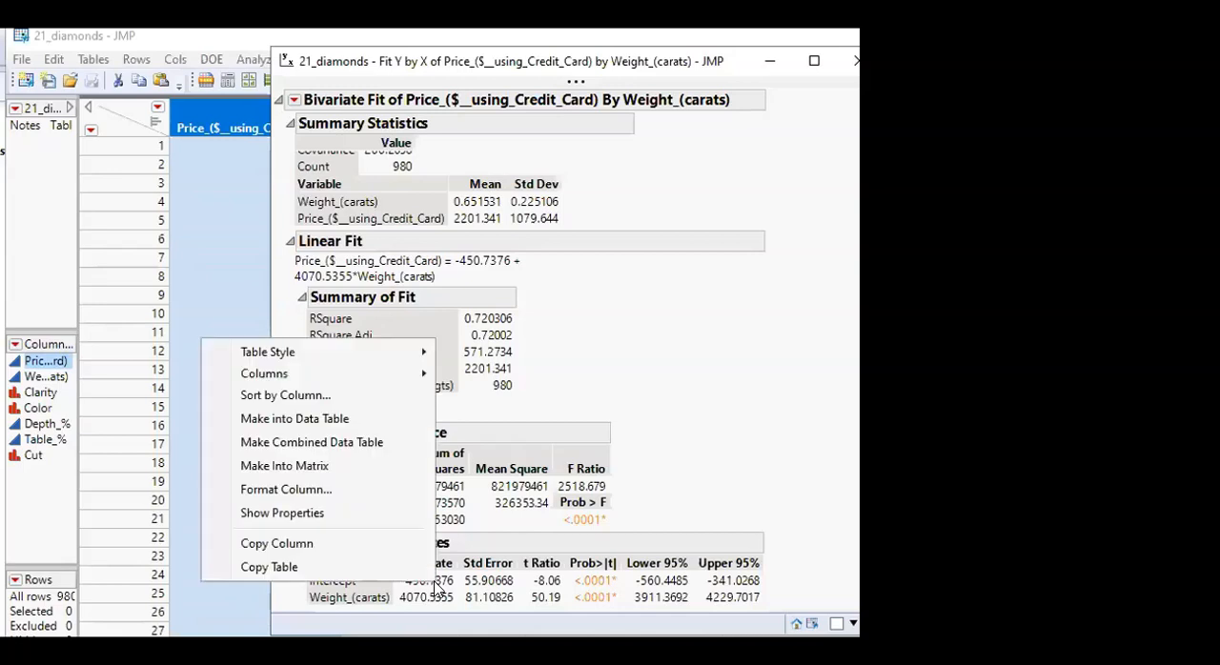
{"action": "mouse_move", "coordinate": [307, 377]}
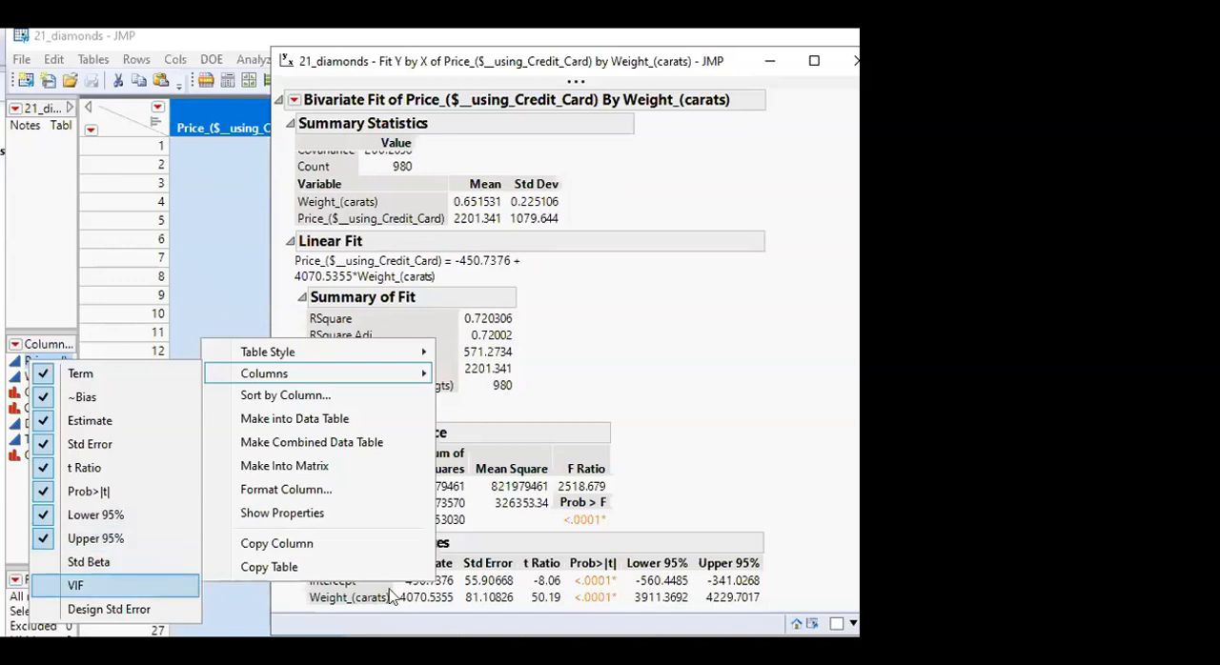
{"action": "left_click", "coordinate": [848, 513]}
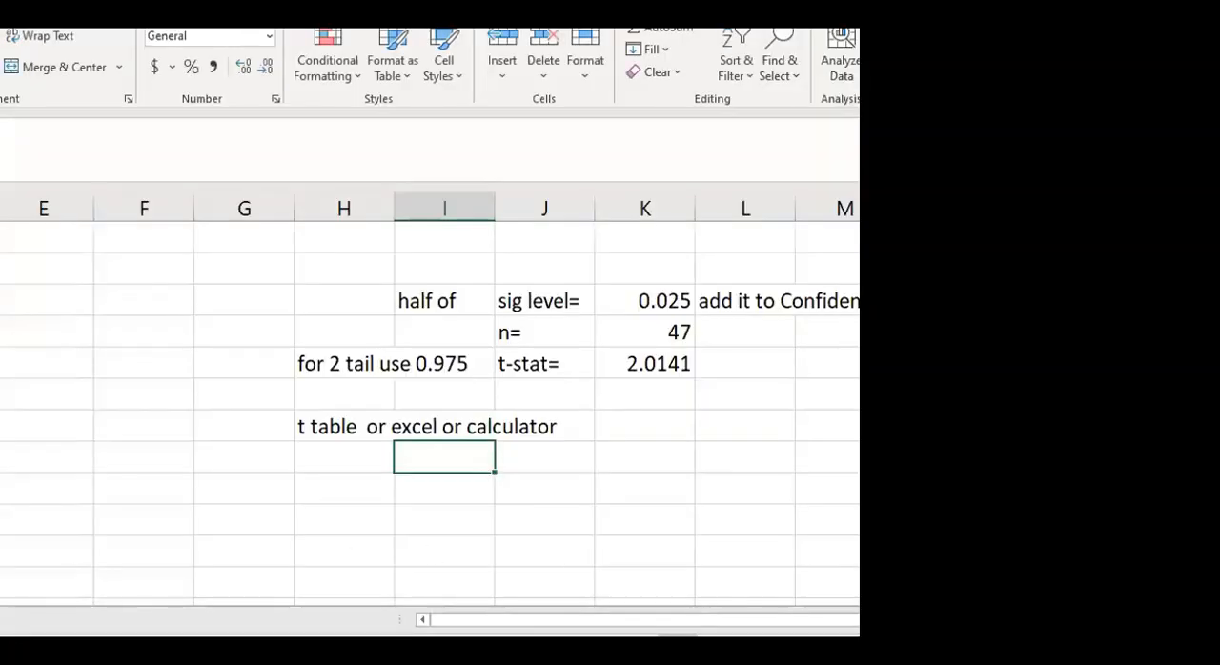
Switch to the Excel workbook, fit its window above JMP's Parameter Estimates, and clear the old t-stat notes from columns H to L
{"action": "left_click_drag", "start_coordinate": [961, 652], "coordinate": [596, 483]}
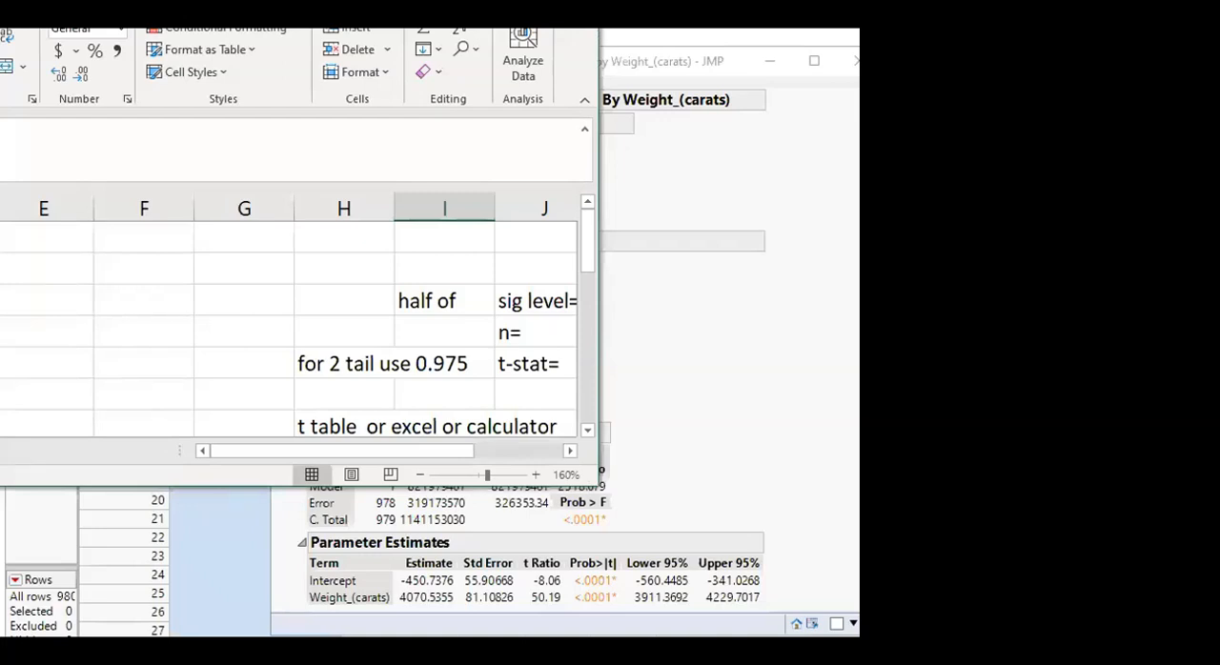
{"action": "left_click_drag", "start_coordinate": [0, 0], "coordinate": [368, 32]}
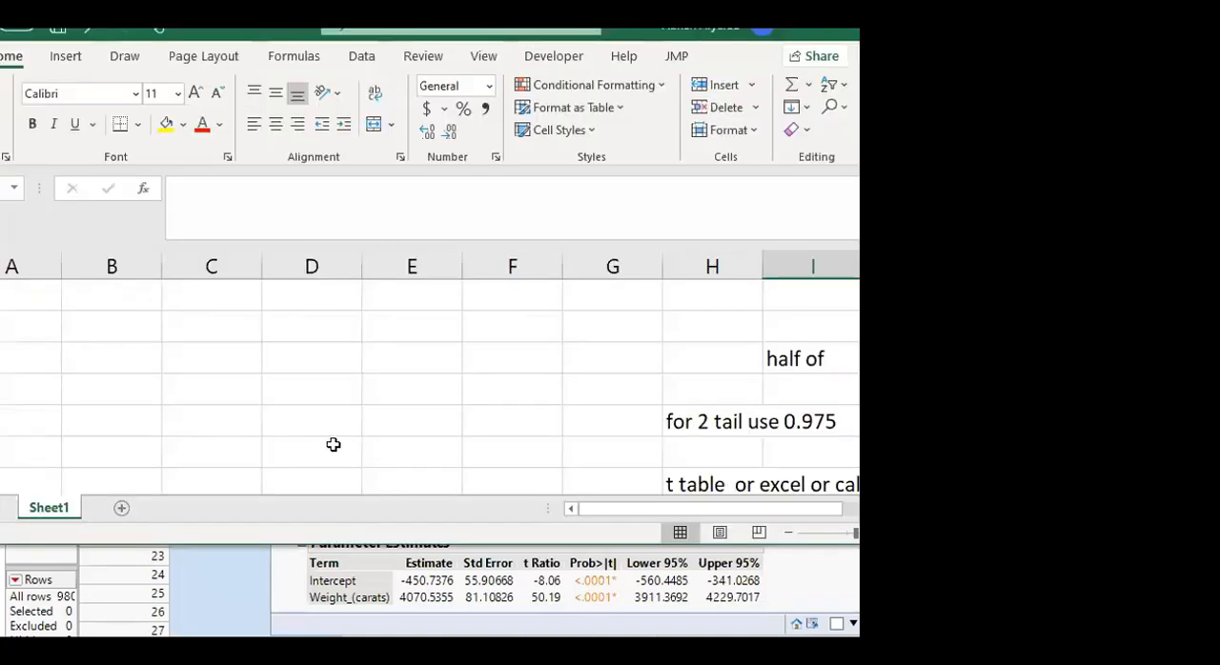
{"action": "left_click_drag", "start_coordinate": [686, 358], "coordinate": [763, 486]}
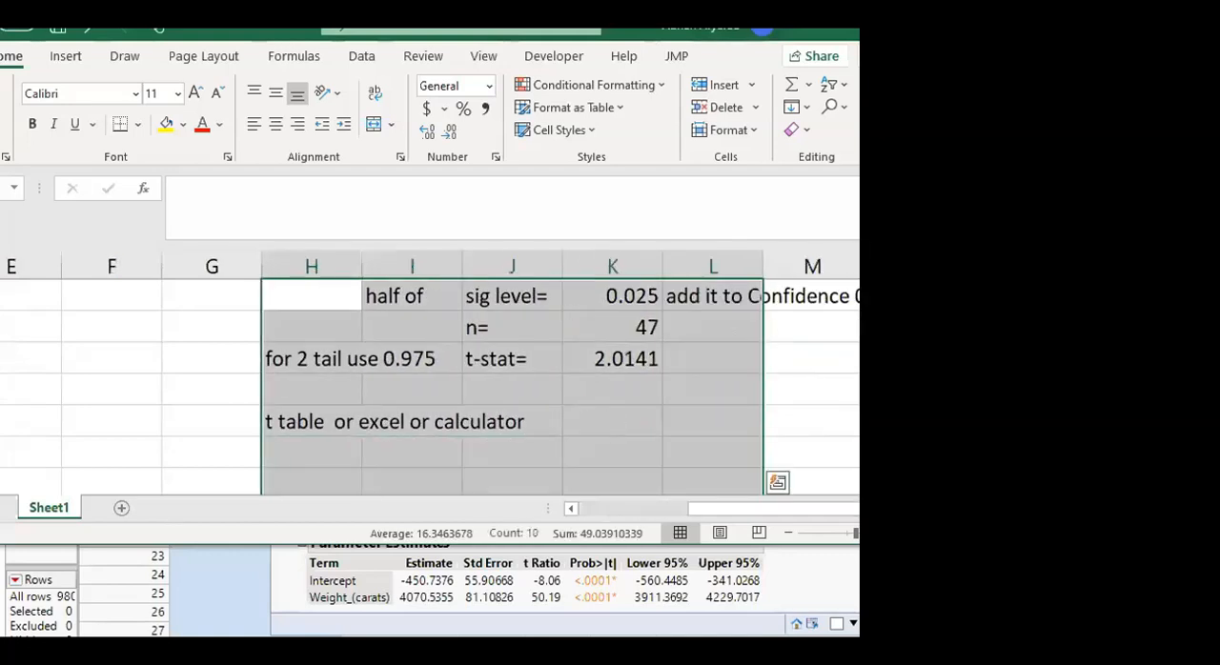
{"action": "key", "text": "Delete"}
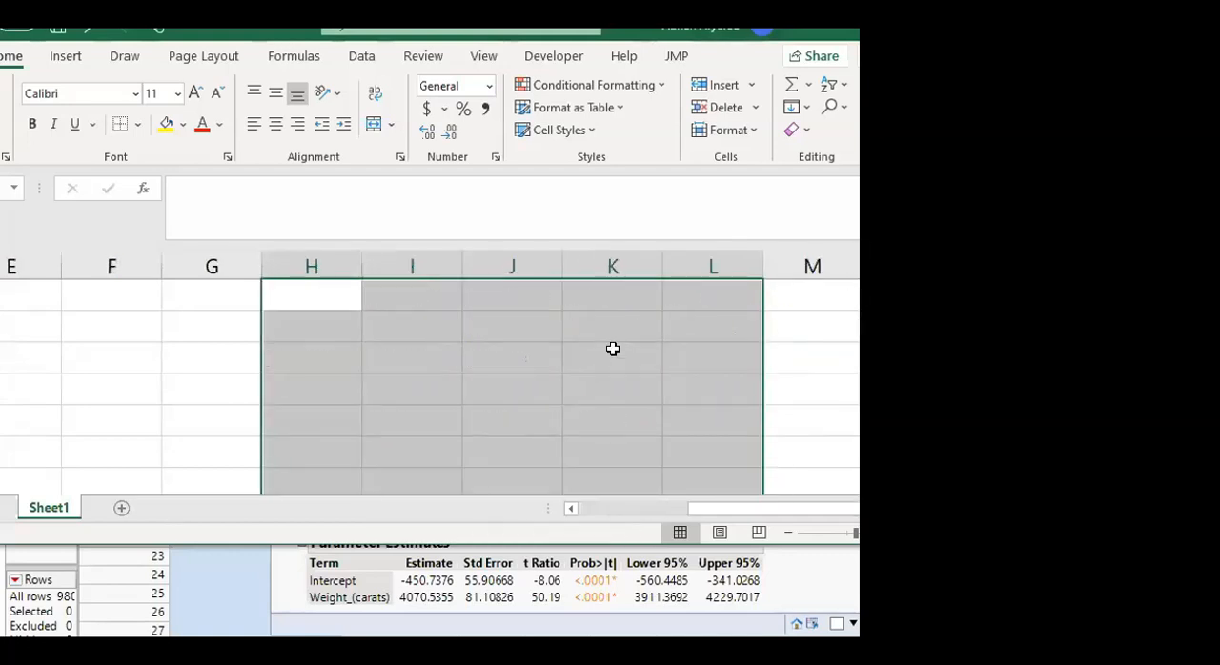
{"action": "left_click", "coordinate": [206, 299]}
{"action": "left_click", "coordinate": [208, 320]}
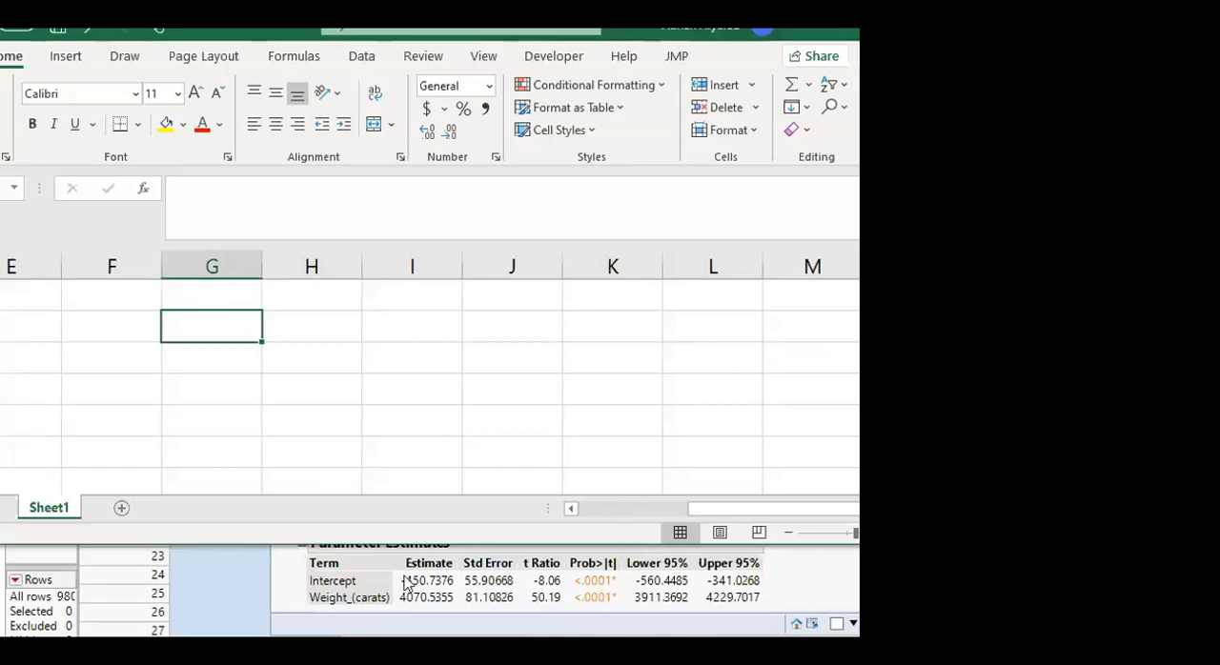
Check the observation count in the JMP report and record it in the Excel sheet as n= in column H with 980 in column I
{"action": "left_click", "coordinate": [844, 604]}
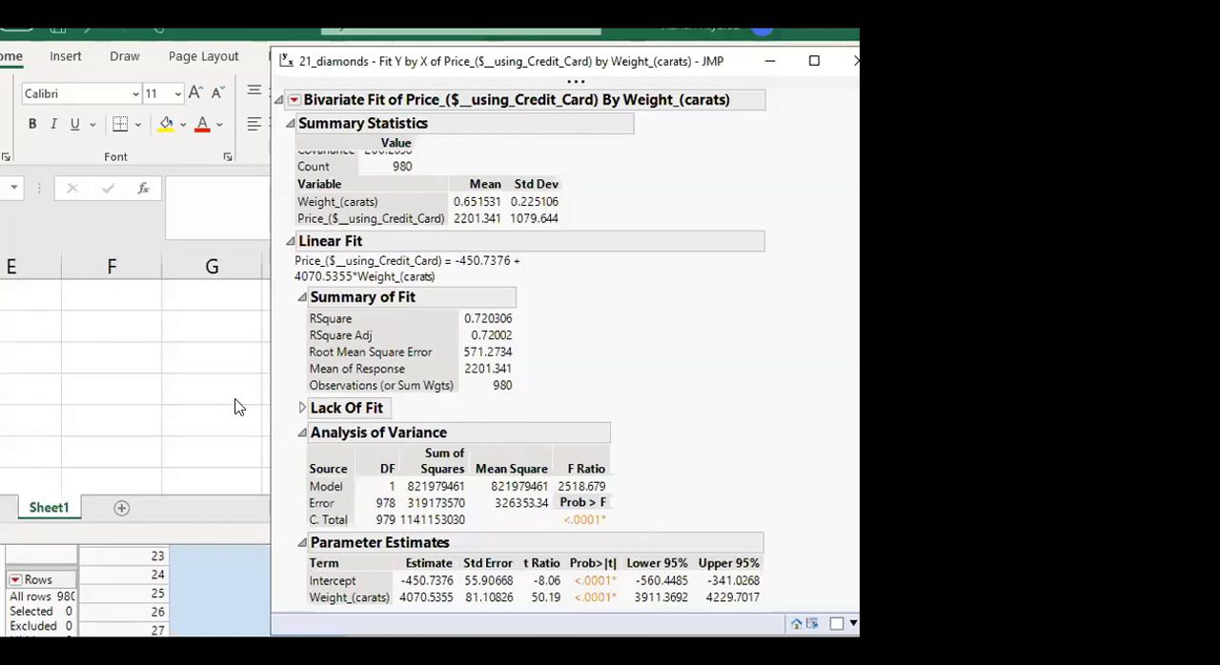
{"action": "left_click", "coordinate": [188, 391]}
{"action": "left_click", "coordinate": [398, 355]}
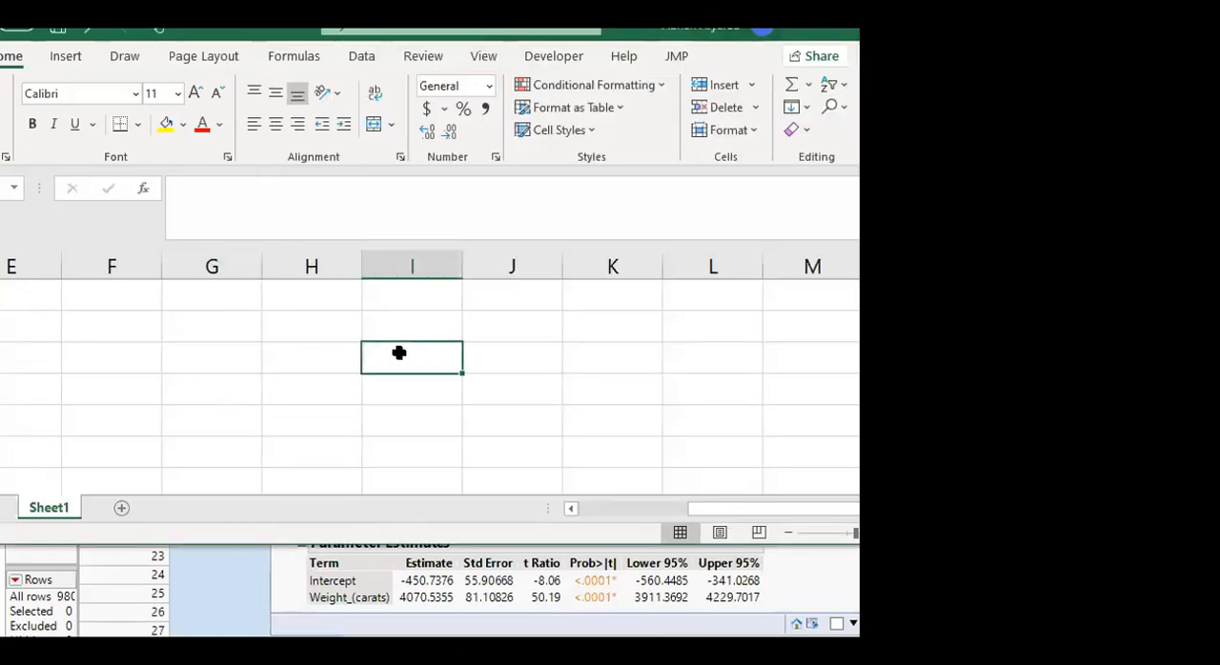
{"action": "type", "text": "980"}
{"action": "key", "text": "Left"}
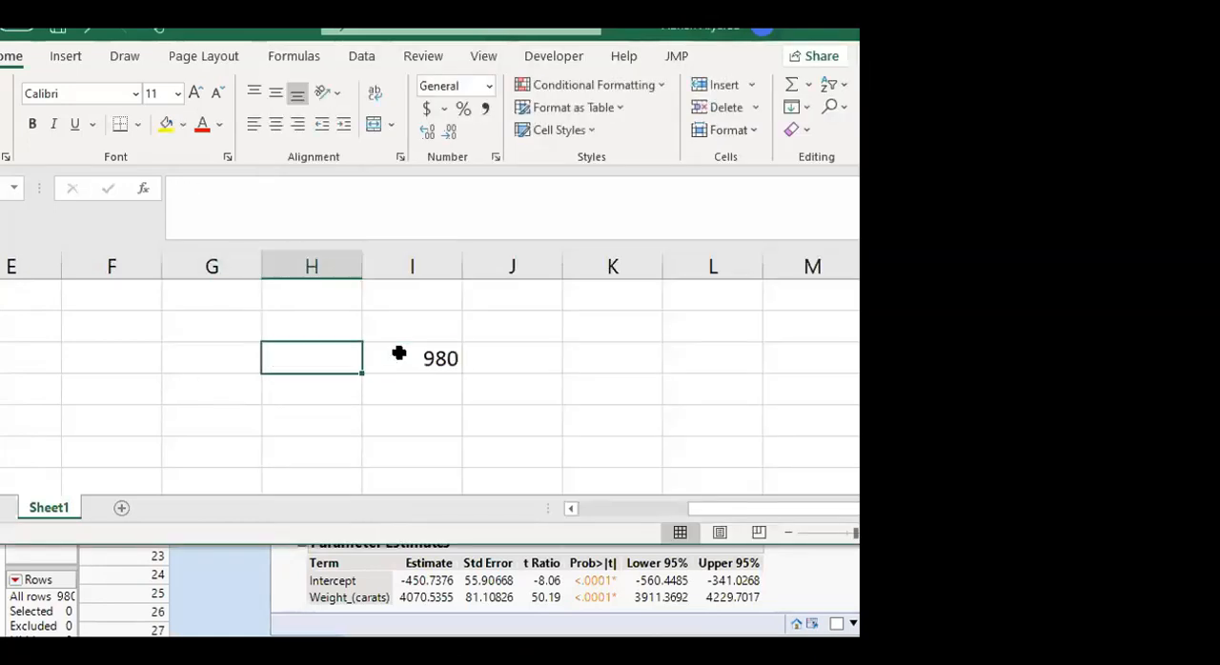
{"action": "type", "text": "n="}
{"action": "key", "text": "Right"}
{"action": "key", "text": "Right"}
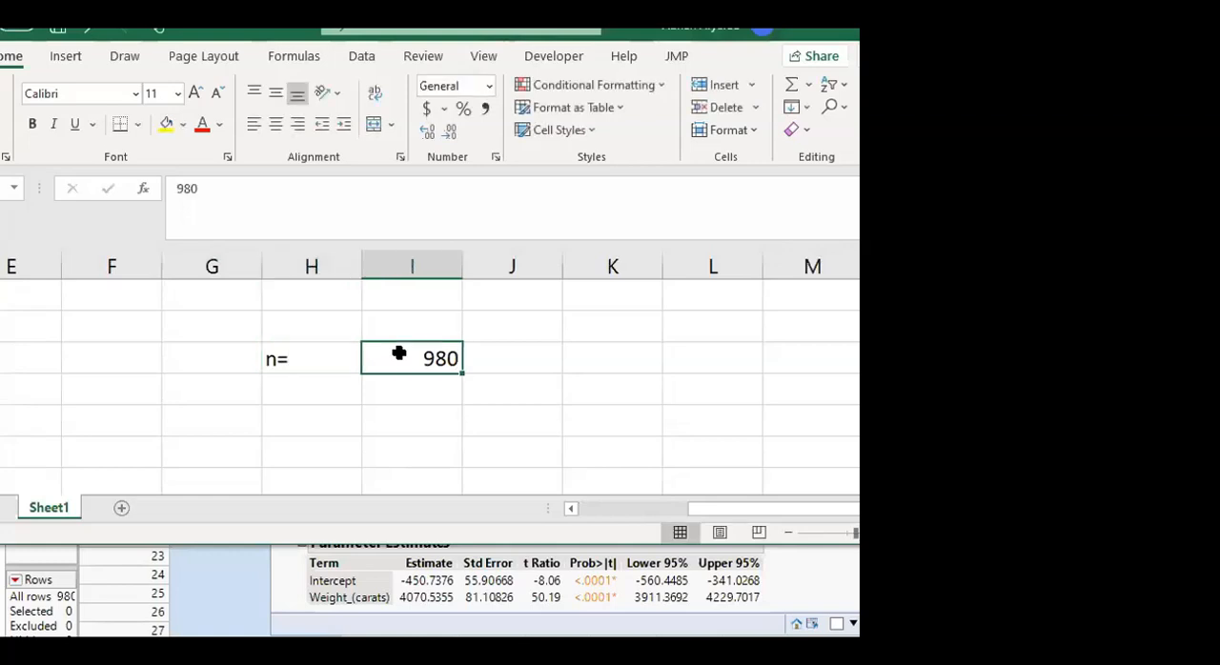
Label the row below n= in column H as "t-stat ="
{"action": "key", "text": "Down"}
{"action": "key", "text": "Left"}
{"action": "key", "text": "Left"}
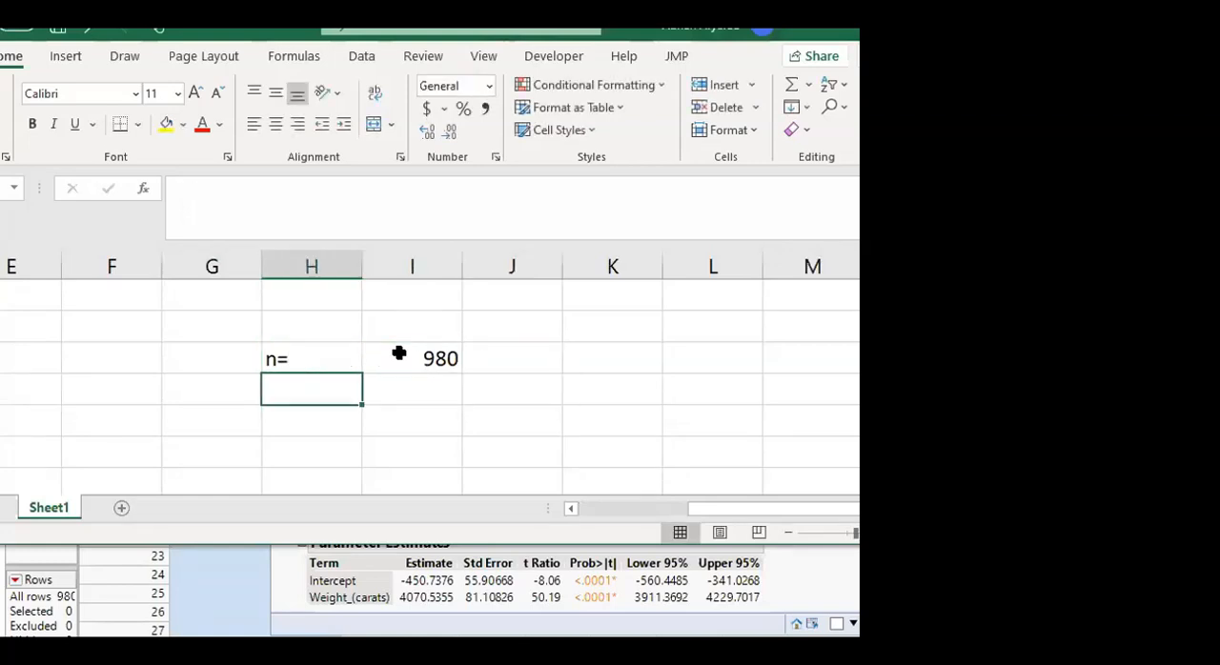
{"action": "type", "text": "t-stat"}
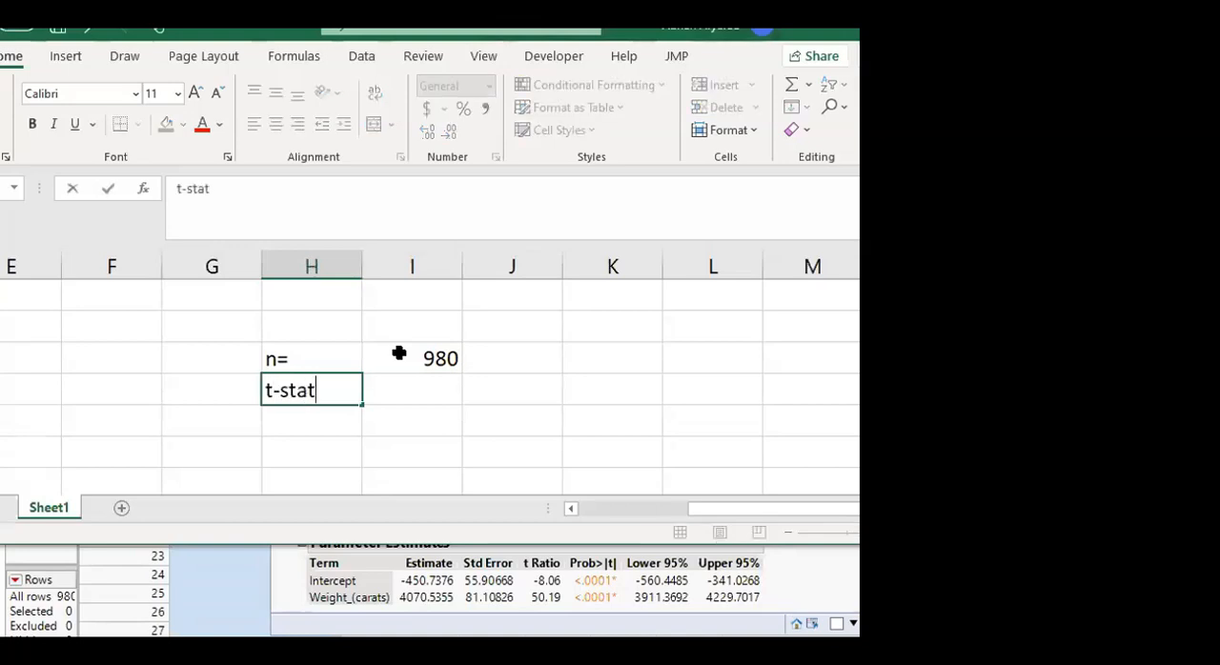
{"action": "key", "text": "Right"}
{"action": "key", "text": "Left"}
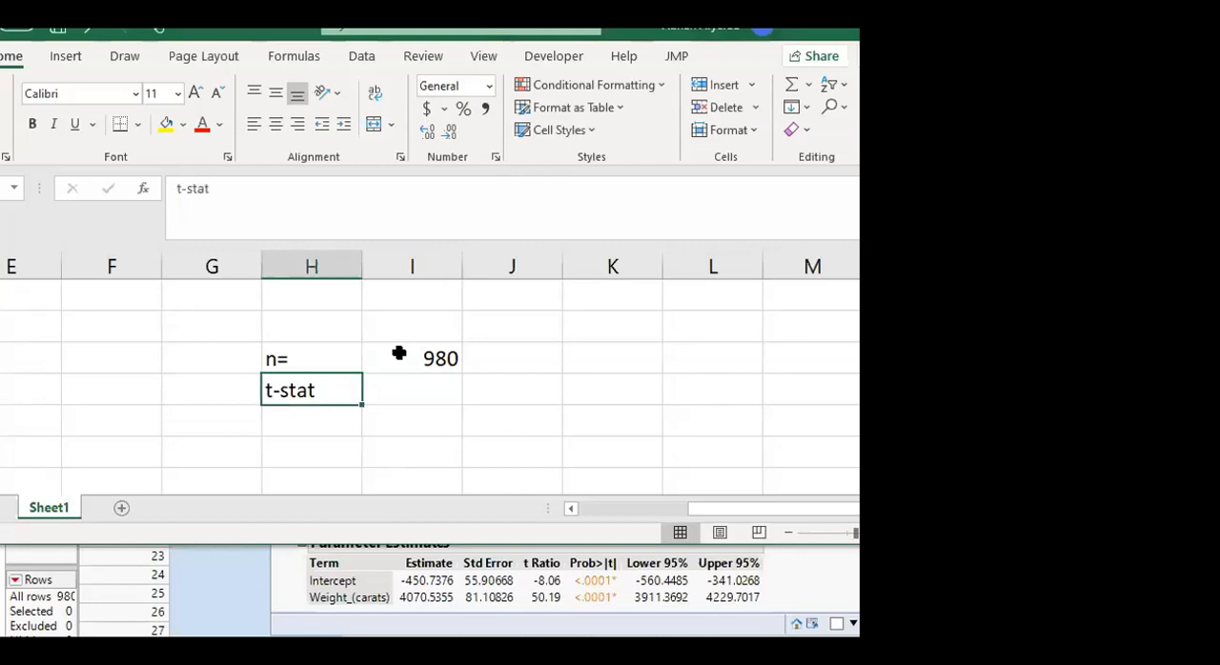
{"action": "type", "text": "t-stat"}
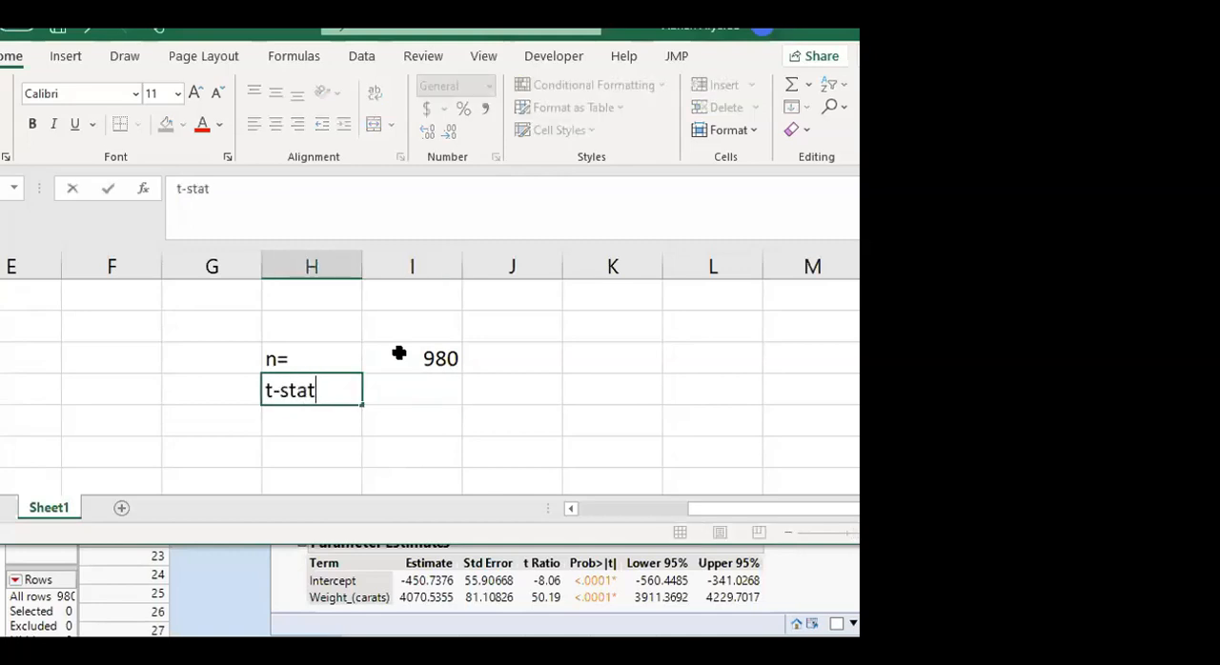
{"action": "type", "text": " ="}
{"action": "key", "text": "Right"}
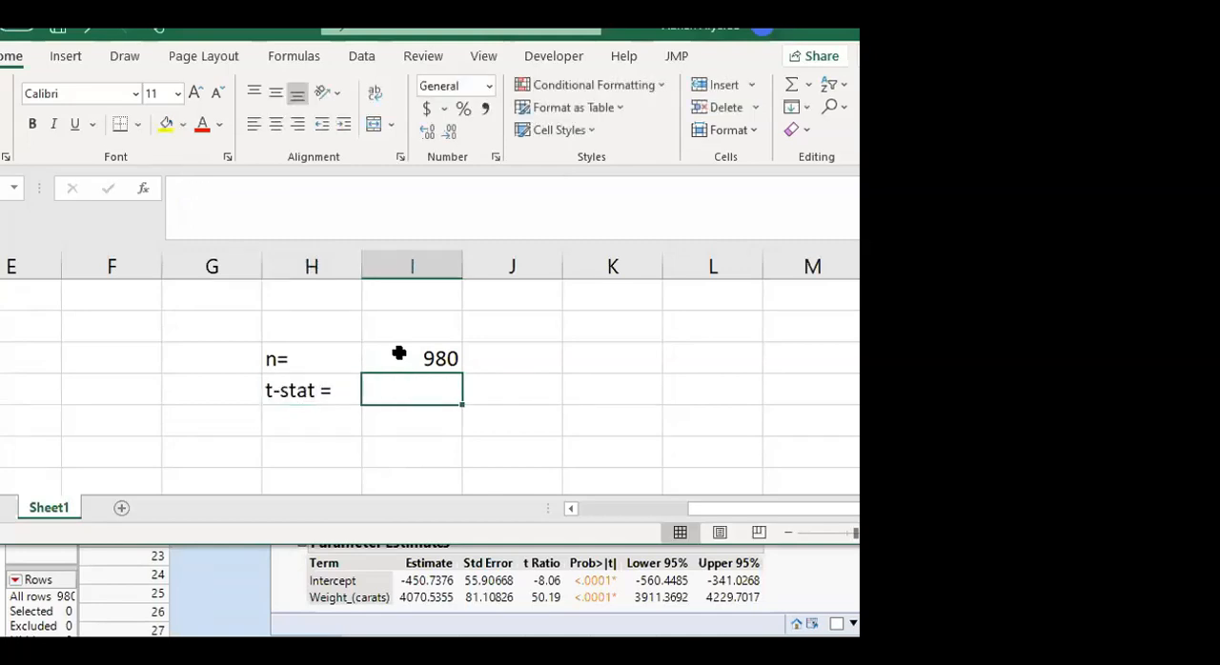
Calculate the t-stat in column I with the formula =T.INV(0.975, 978)
{"action": "type", "text": "="}
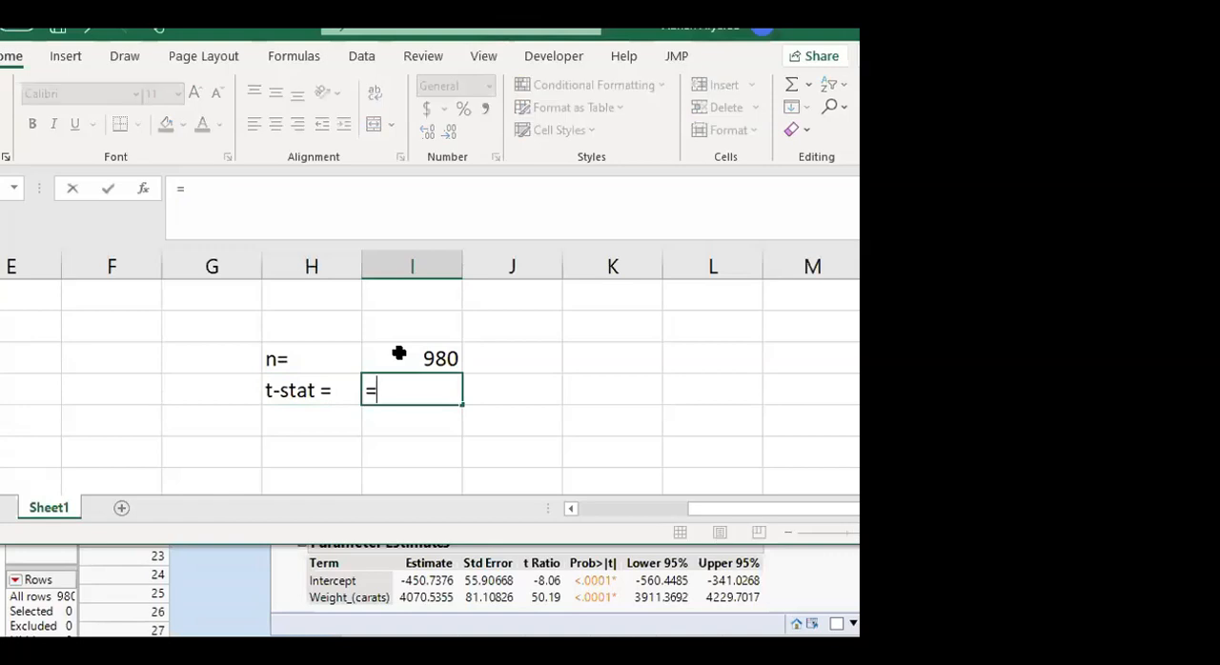
{"action": "type", "text": "t"}
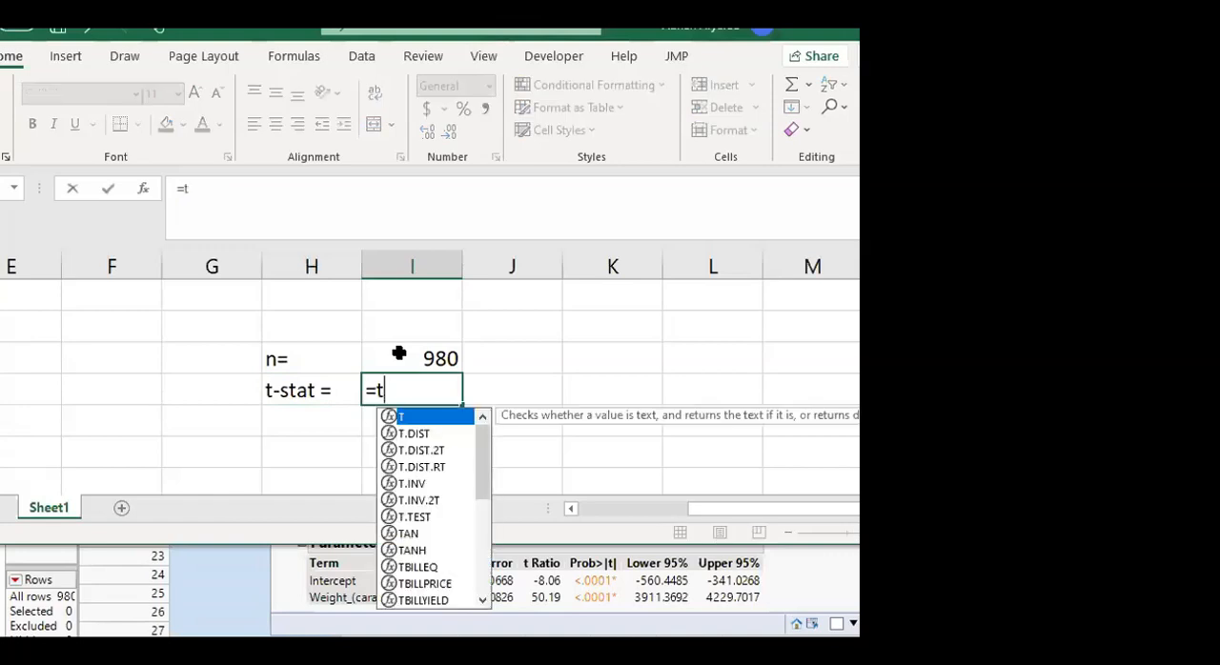
{"action": "type", "text": ".i"}
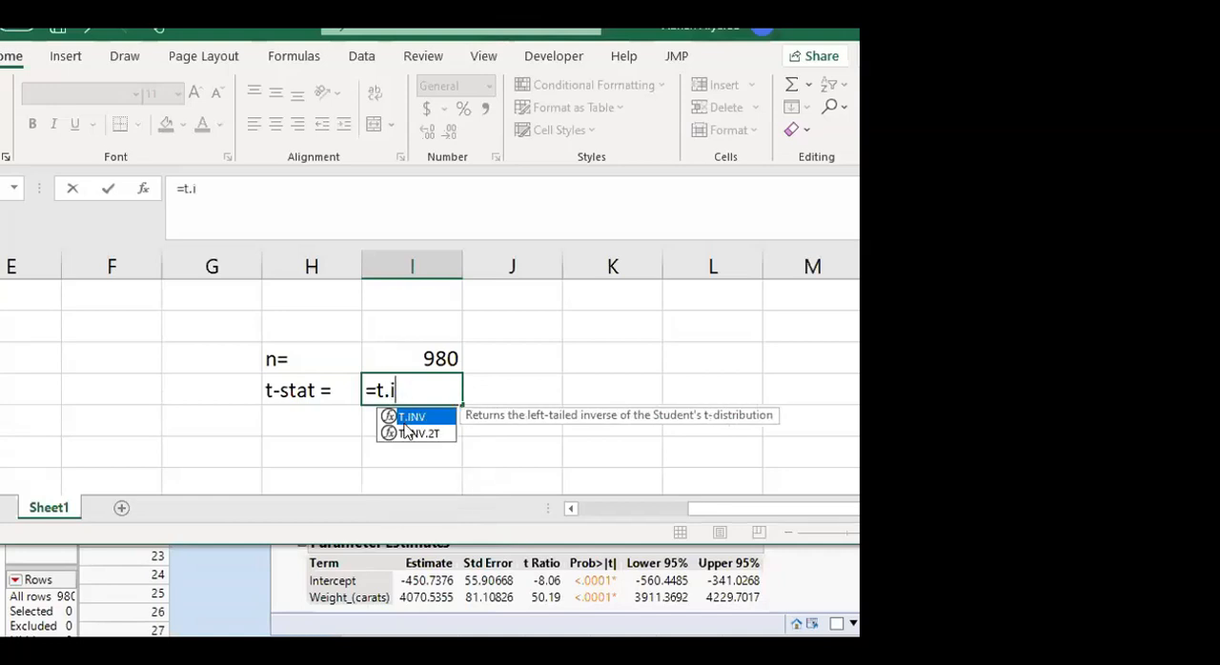
{"action": "left_click", "coordinate": [412, 407]}
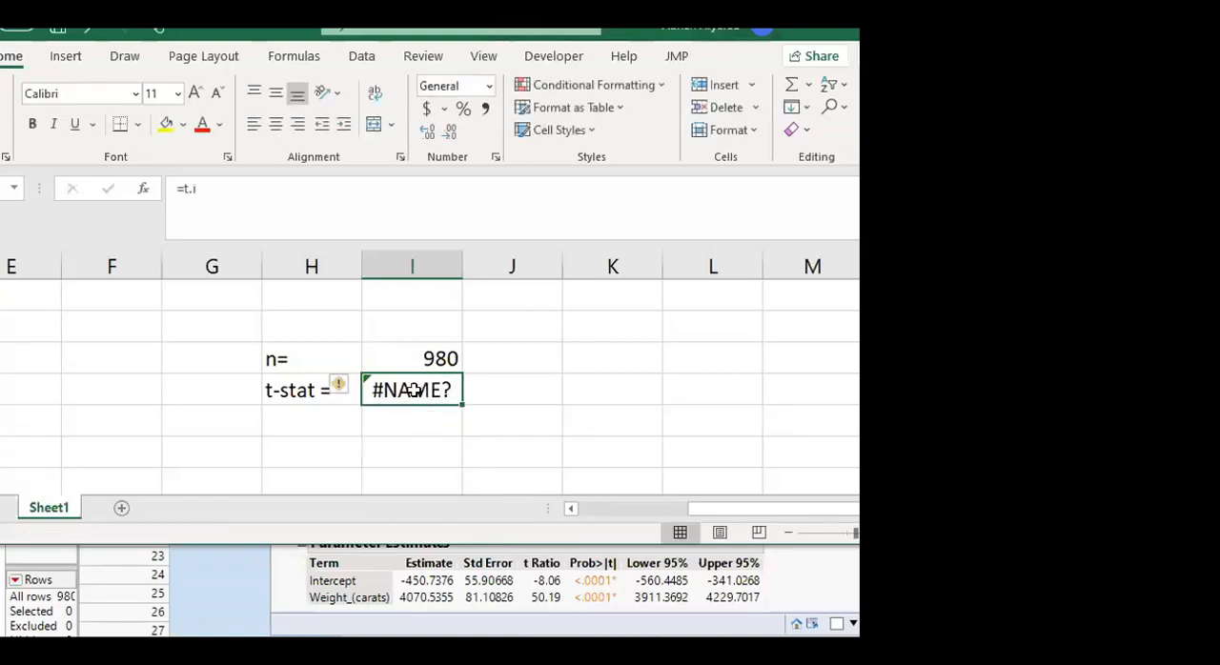
{"action": "double_click", "coordinate": [414, 390]}
{"action": "type", "text": "n"}
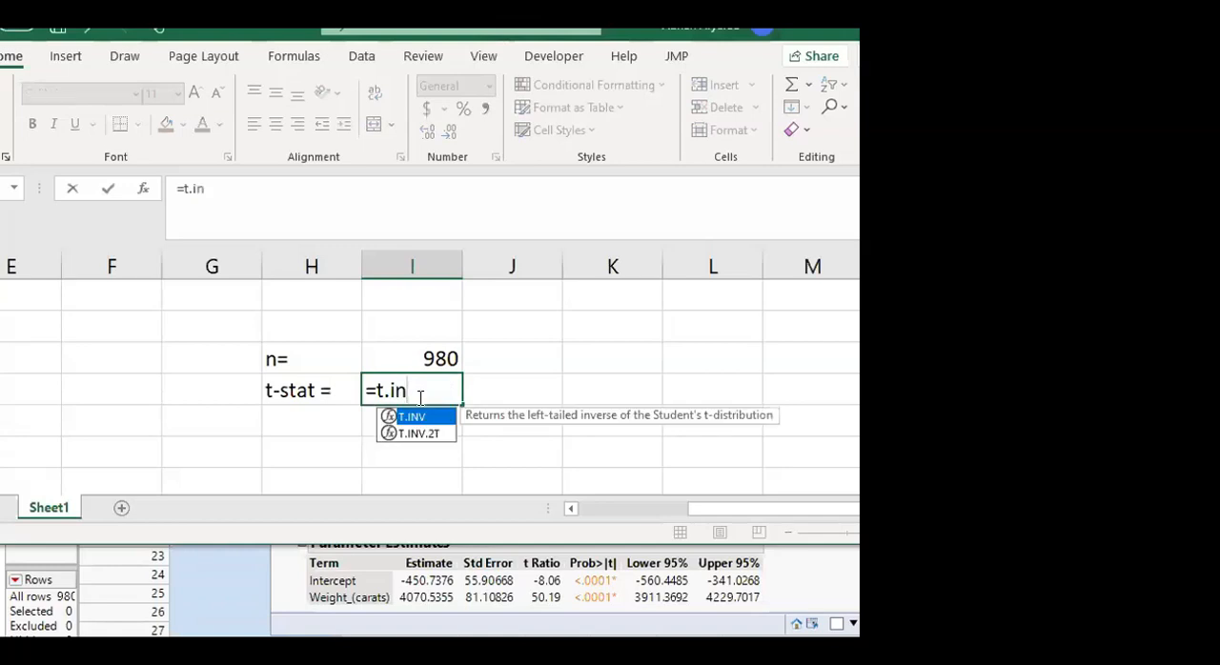
{"action": "double_click", "coordinate": [420, 417]}
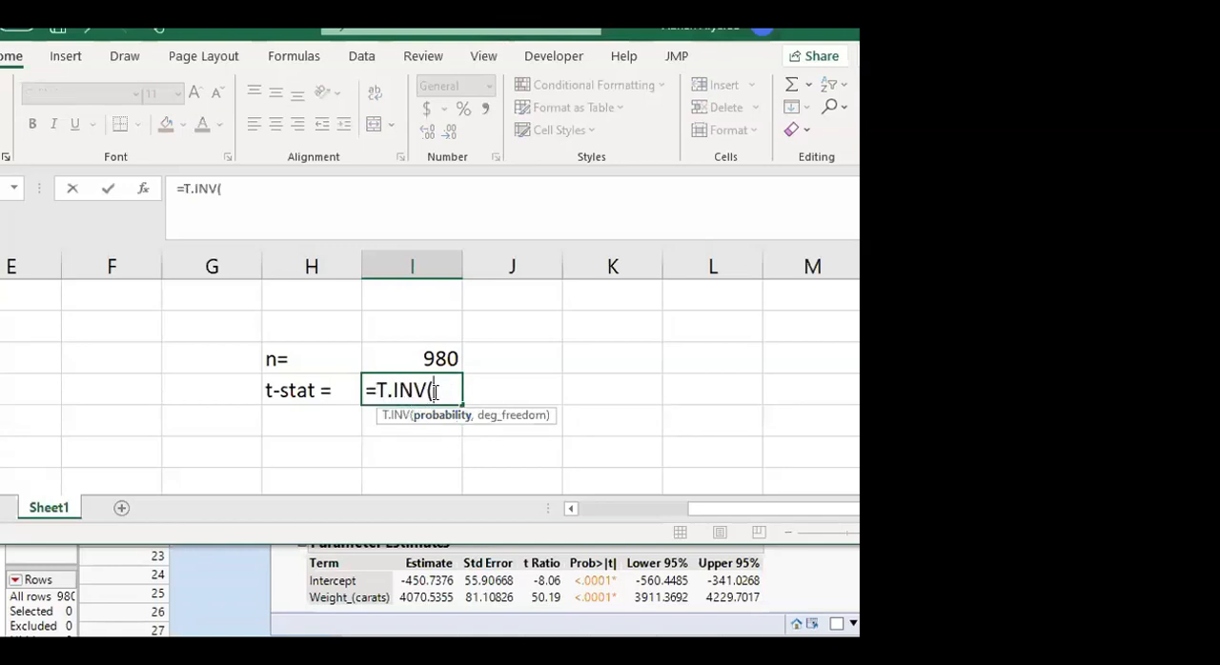
{"action": "type", "text": "0.975, "}
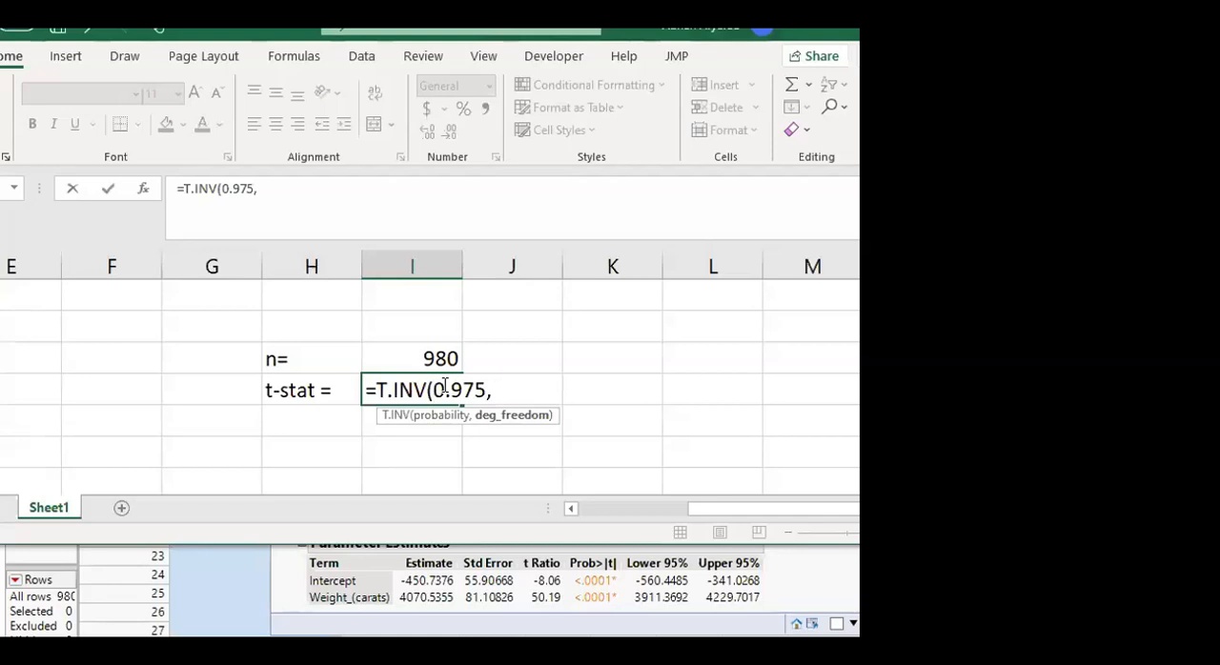
{"action": "type", "text": "978)"}
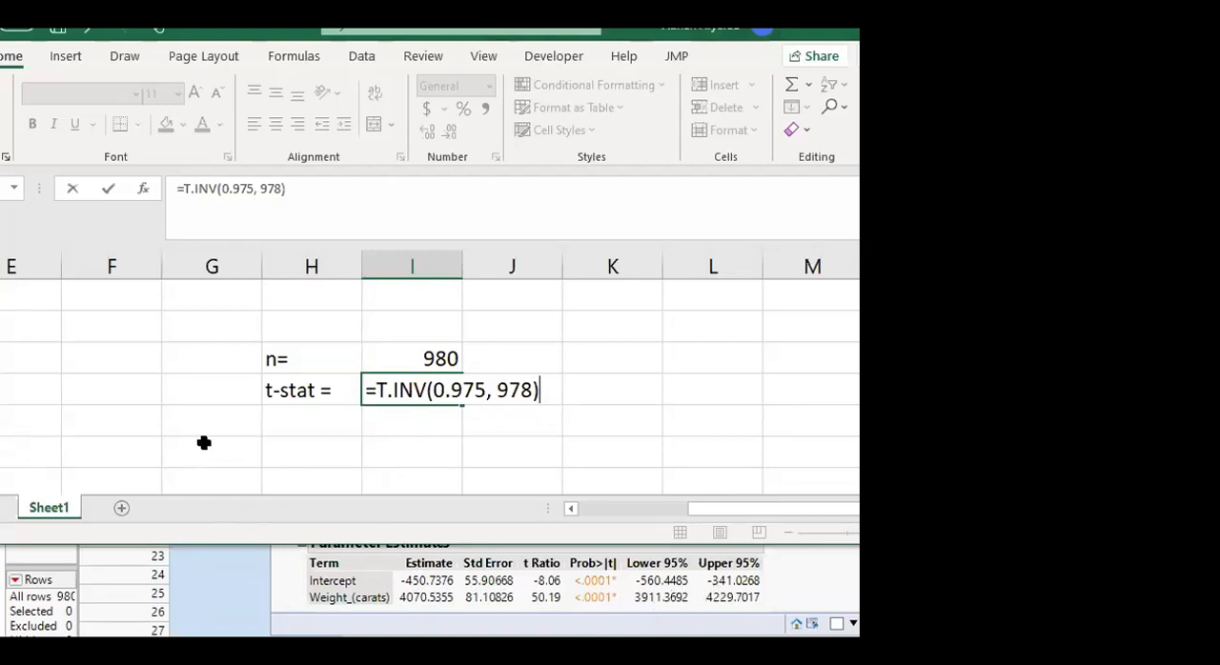
{"action": "key", "text": "Return"}
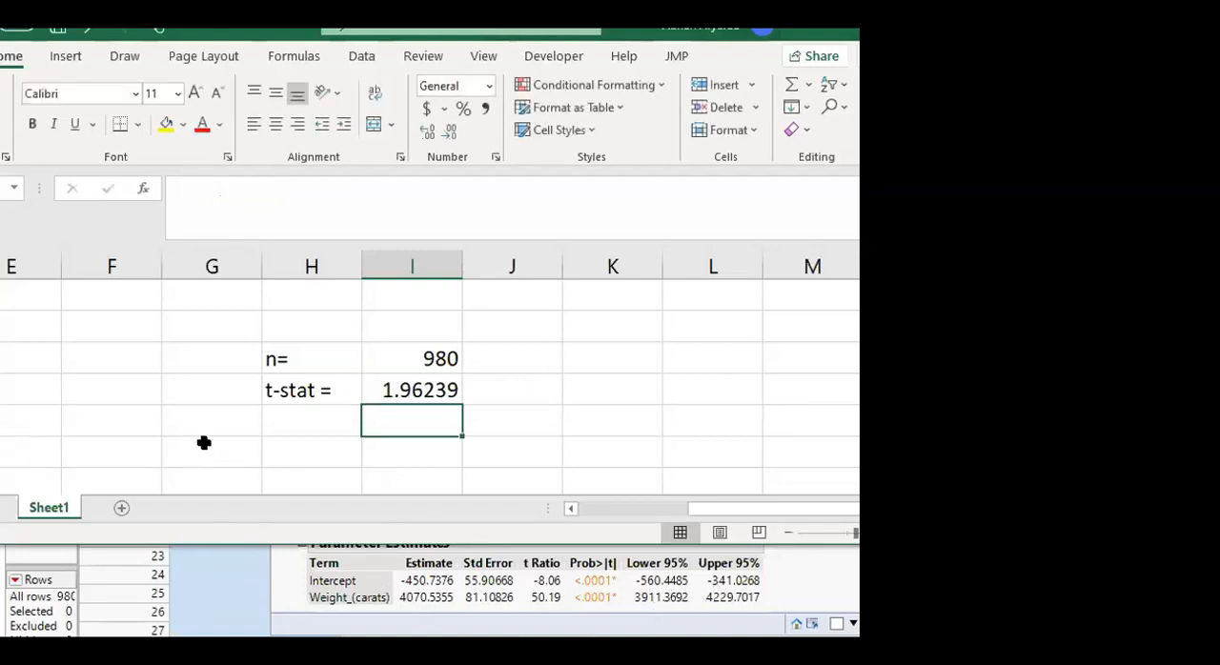
{"action": "left_click", "coordinate": [404, 391]}
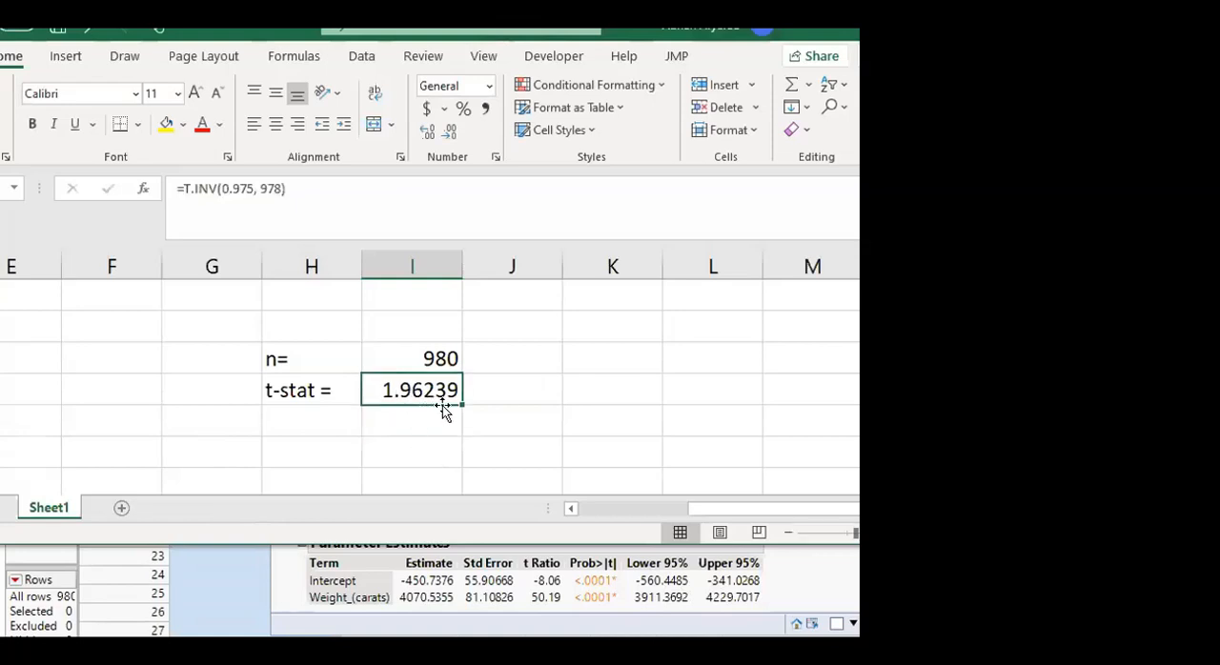
{"action": "left_click", "coordinate": [400, 417]}
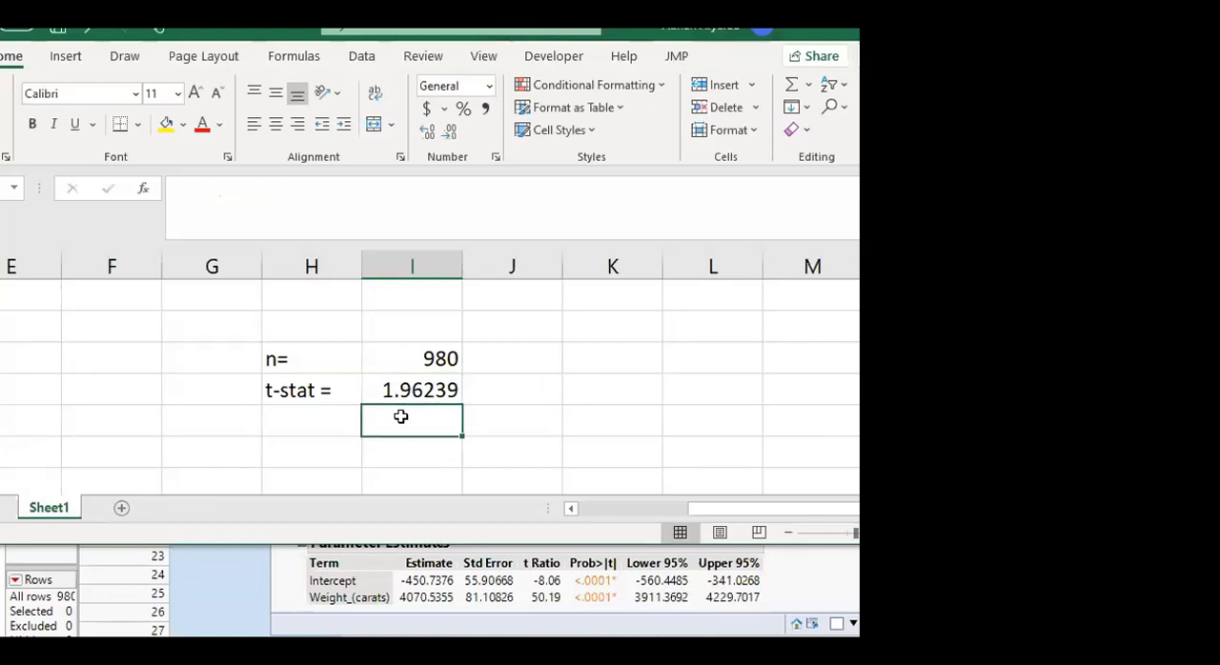
Label the row below the t-stat "se(intercept)=" and widen column H to about double so the text fits
{"action": "left_click", "coordinate": [296, 415]}
{"action": "type", "text": "se"}
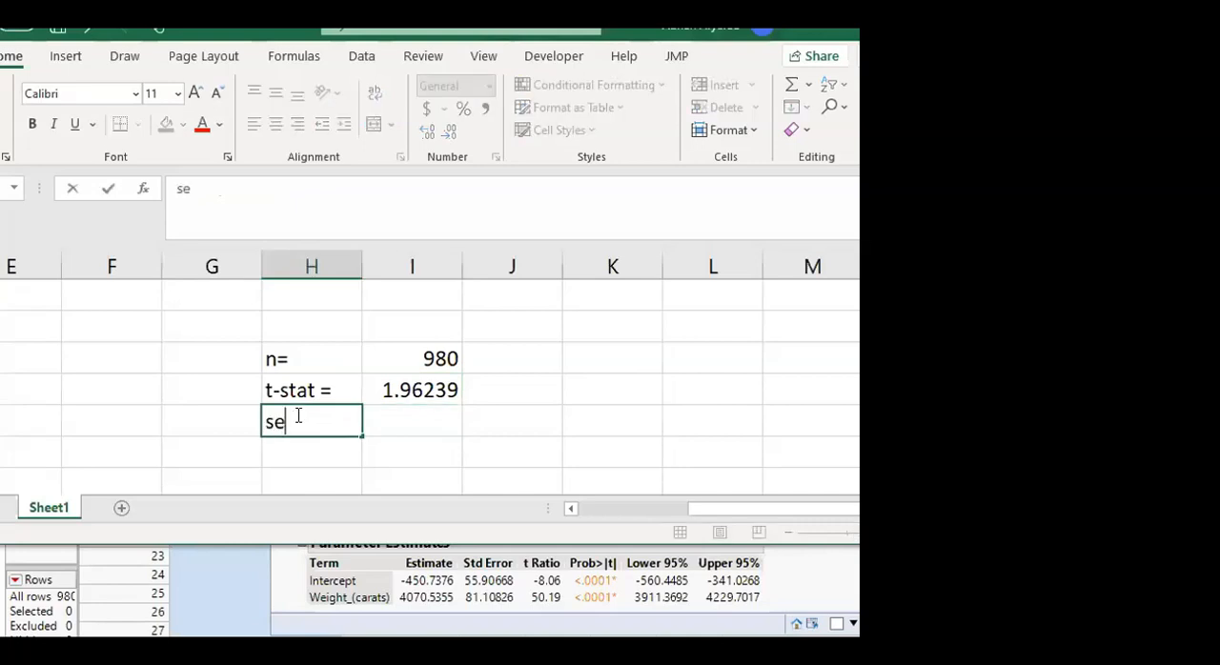
{"action": "type", "text": "(intercept"}
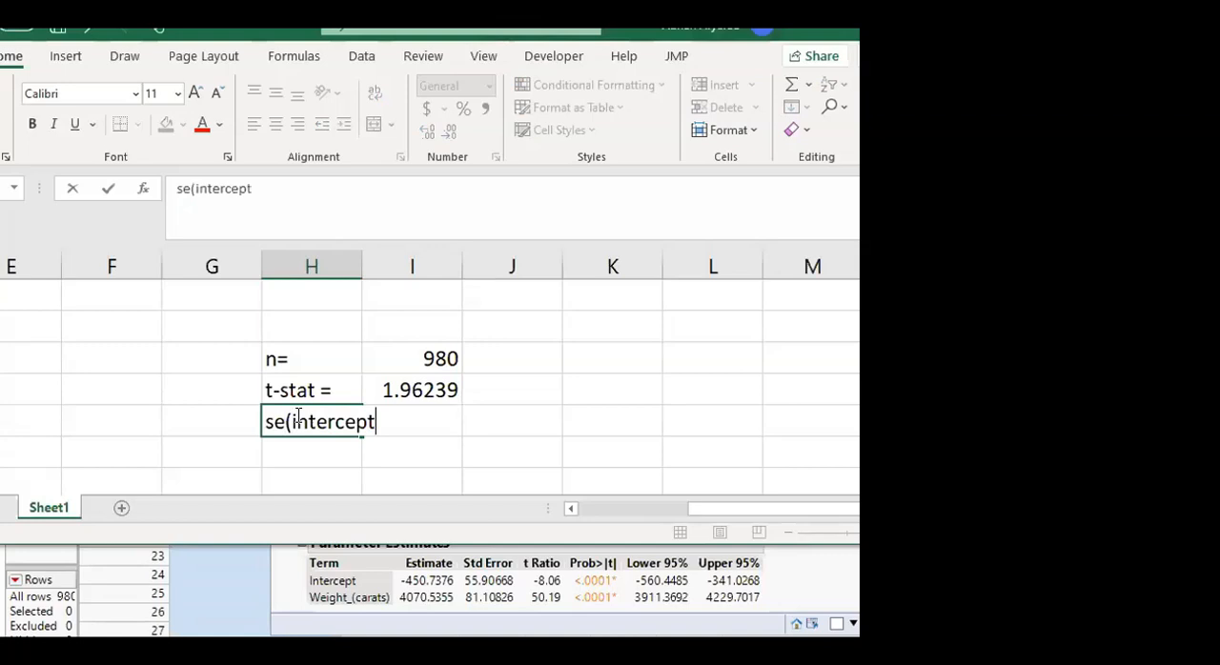
{"action": "type", "text": ")"}
{"action": "key", "text": "Return"}
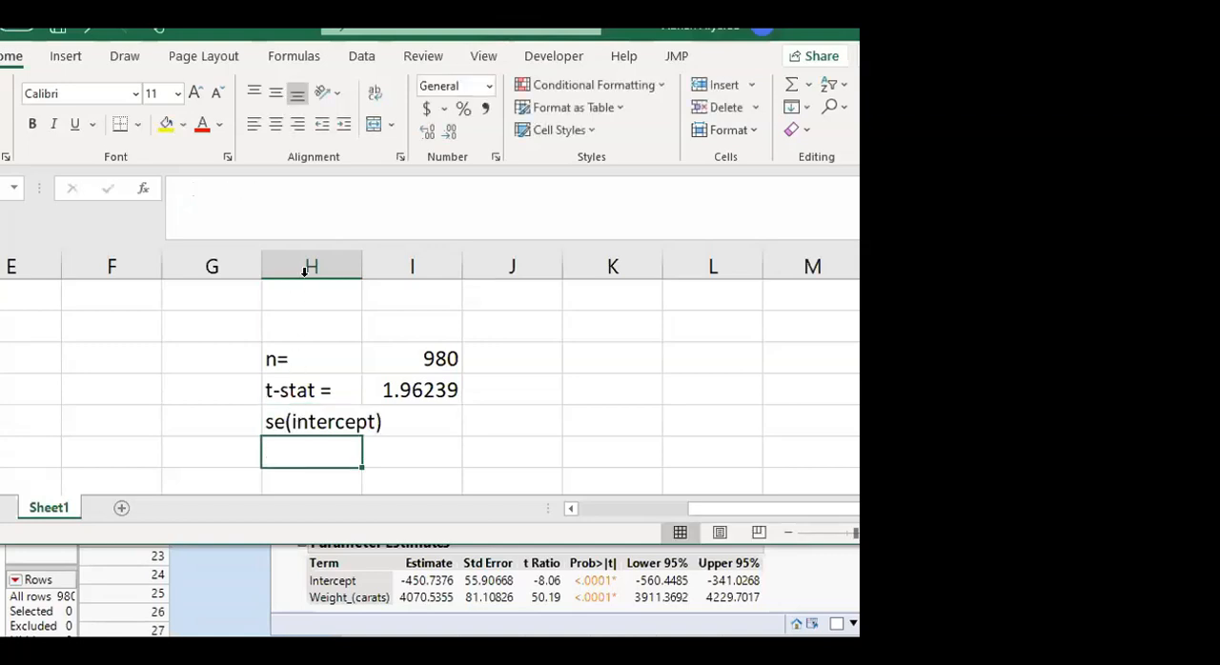
{"action": "left_click_drag", "start_coordinate": [361, 267], "coordinate": [461, 268]}
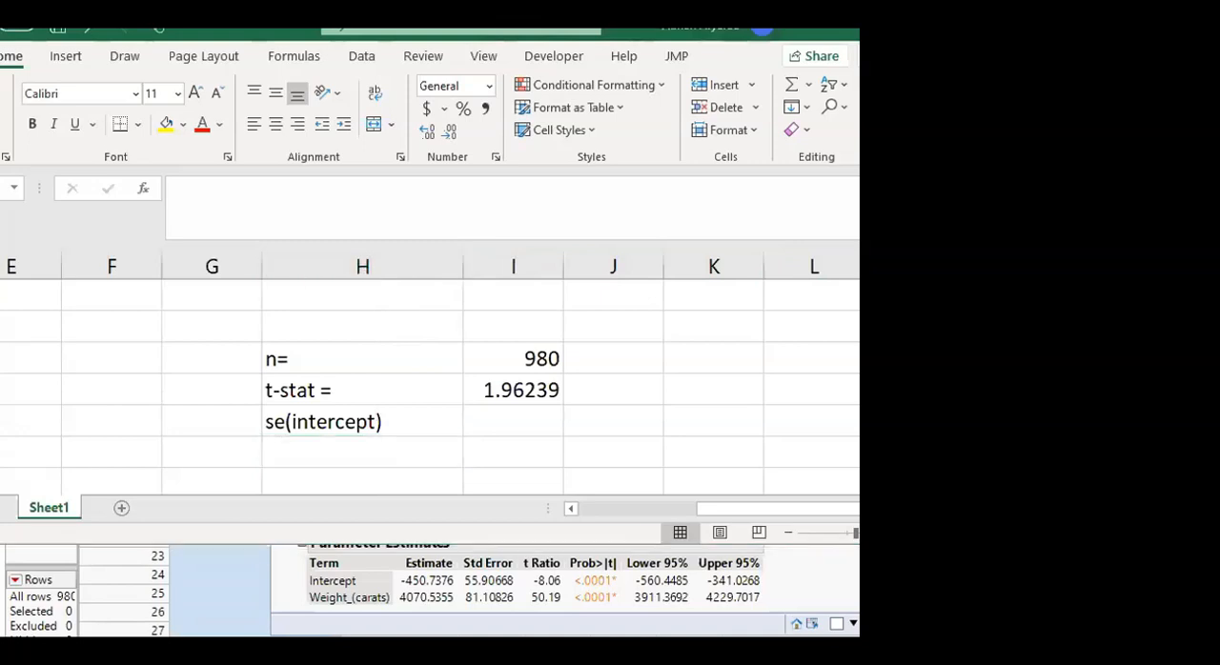
{"action": "double_click", "coordinate": [413, 412]}
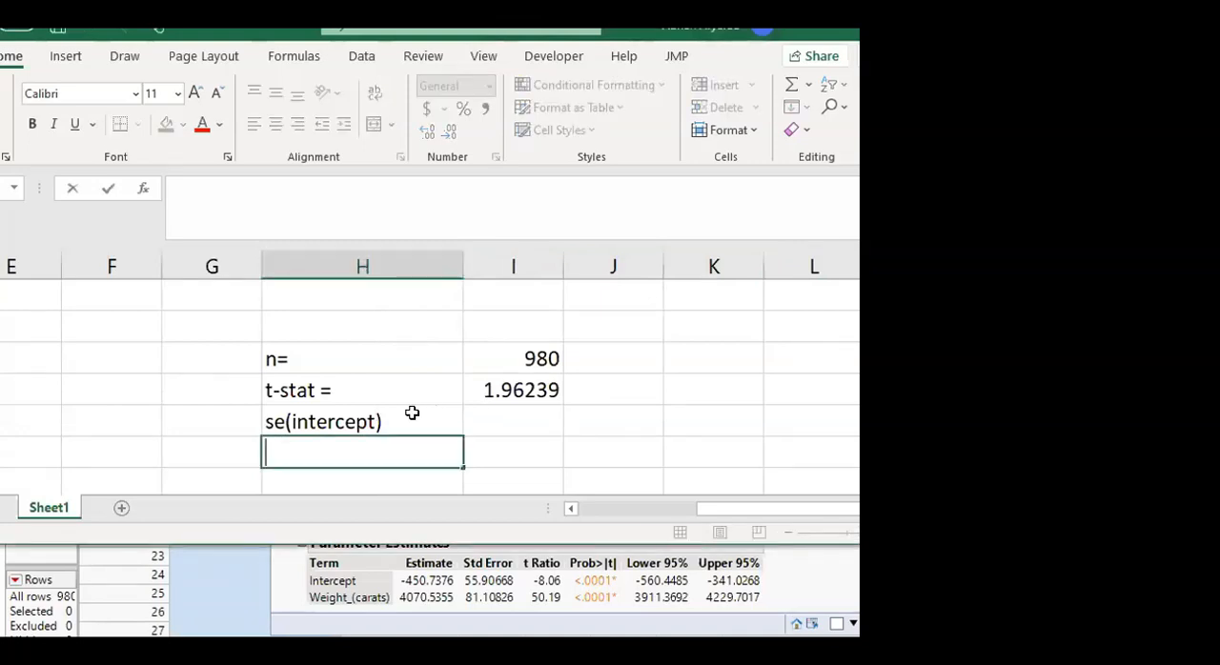
{"action": "double_click", "coordinate": [412, 413]}
{"action": "type", "text": "="}
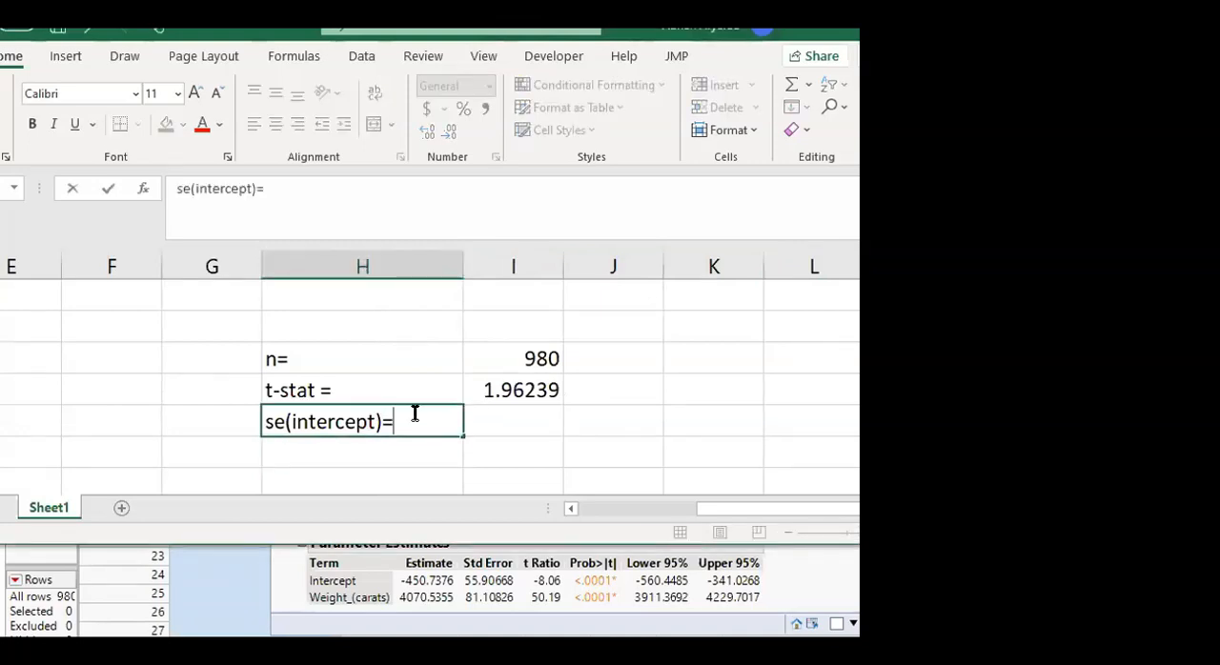
Enter the intercept's standard error from the Parameter Estimates table, 55.90668, beside its label
{"action": "left_click", "coordinate": [513, 421]}
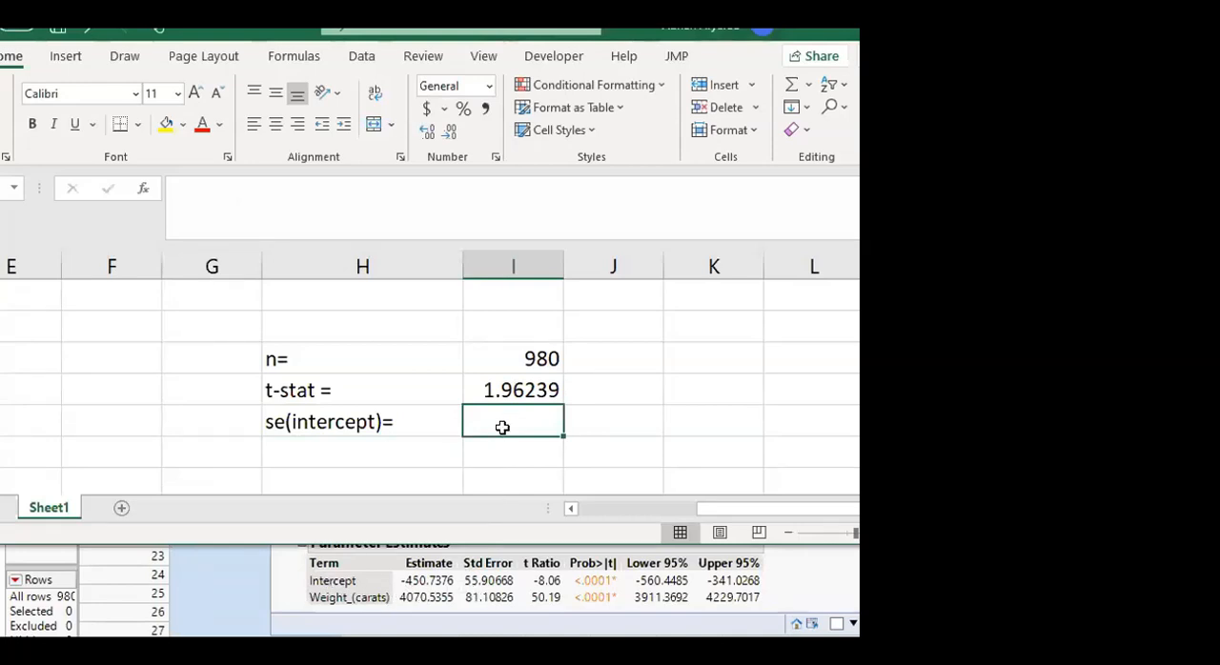
{"action": "type", "text": "55."}
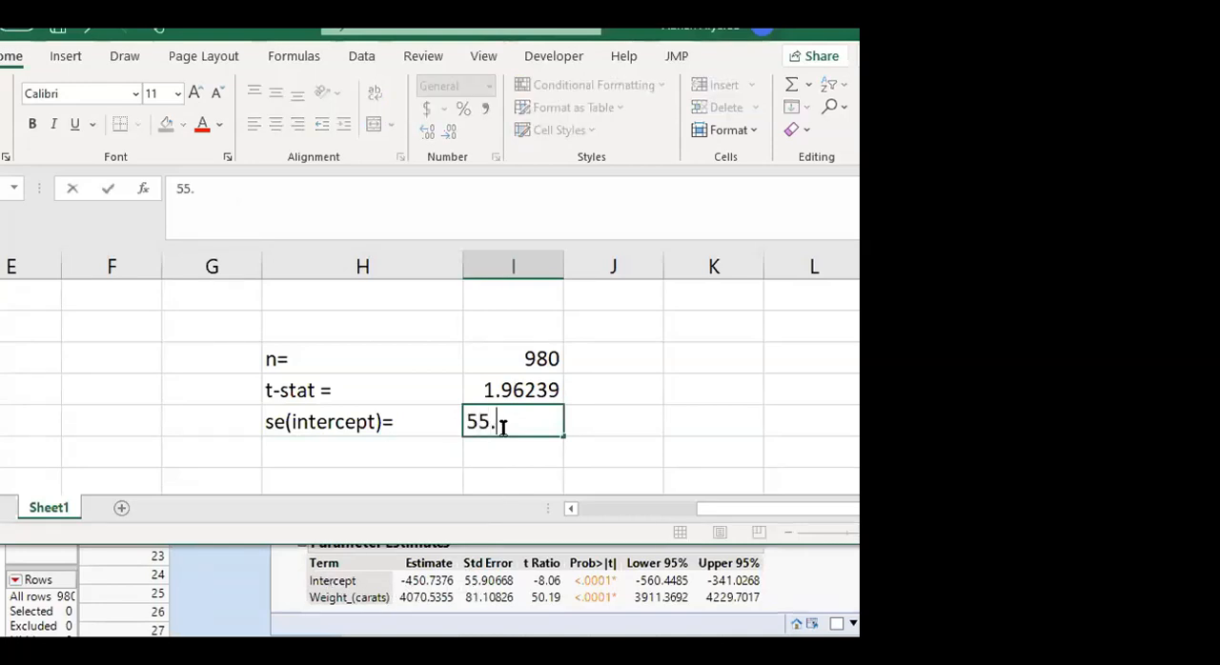
{"action": "type", "text": "90668"}
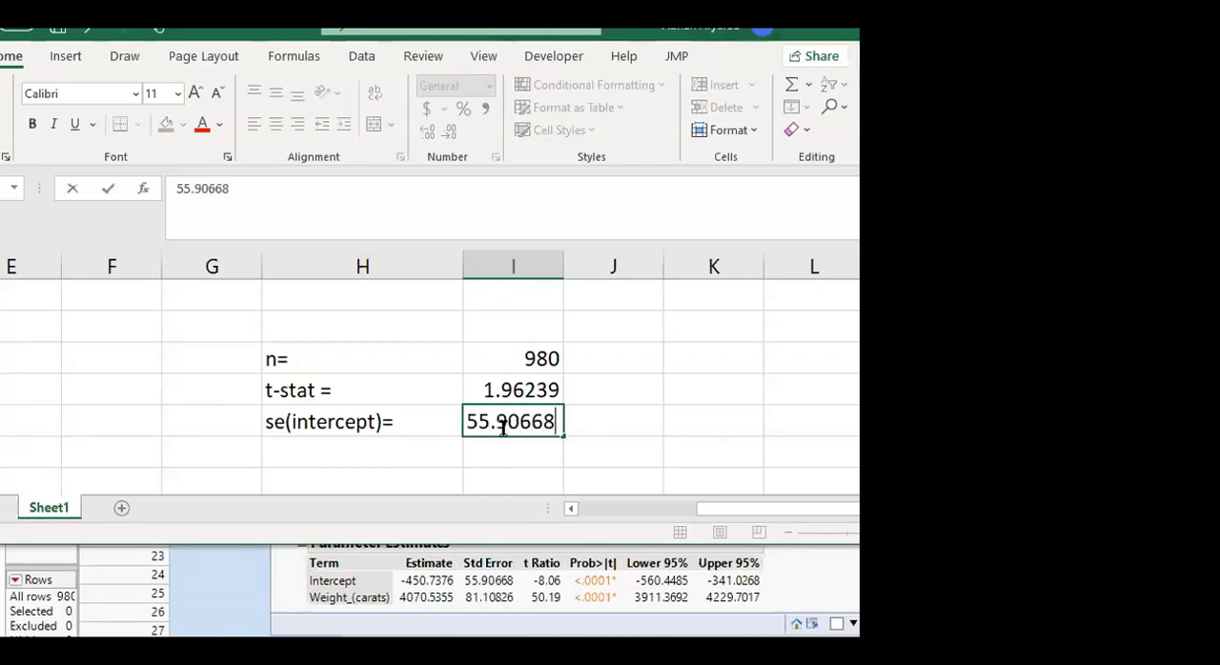
{"action": "key", "text": "Return"}
Add a "se(slope) =" row below the intercept's standard error with the value 81.10826 in column I
{"action": "left_click", "coordinate": [344, 446]}
{"action": "type", "text": "se(s"}
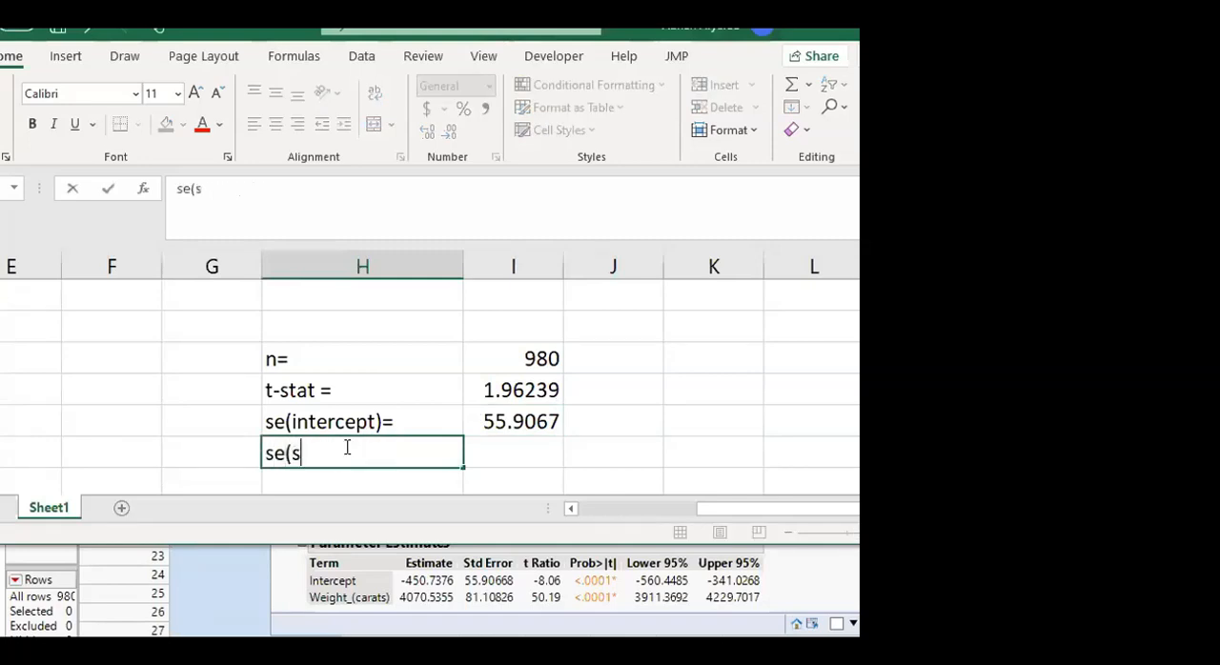
{"action": "type", "text": "lope) ="}
{"action": "key", "text": "Tab"}
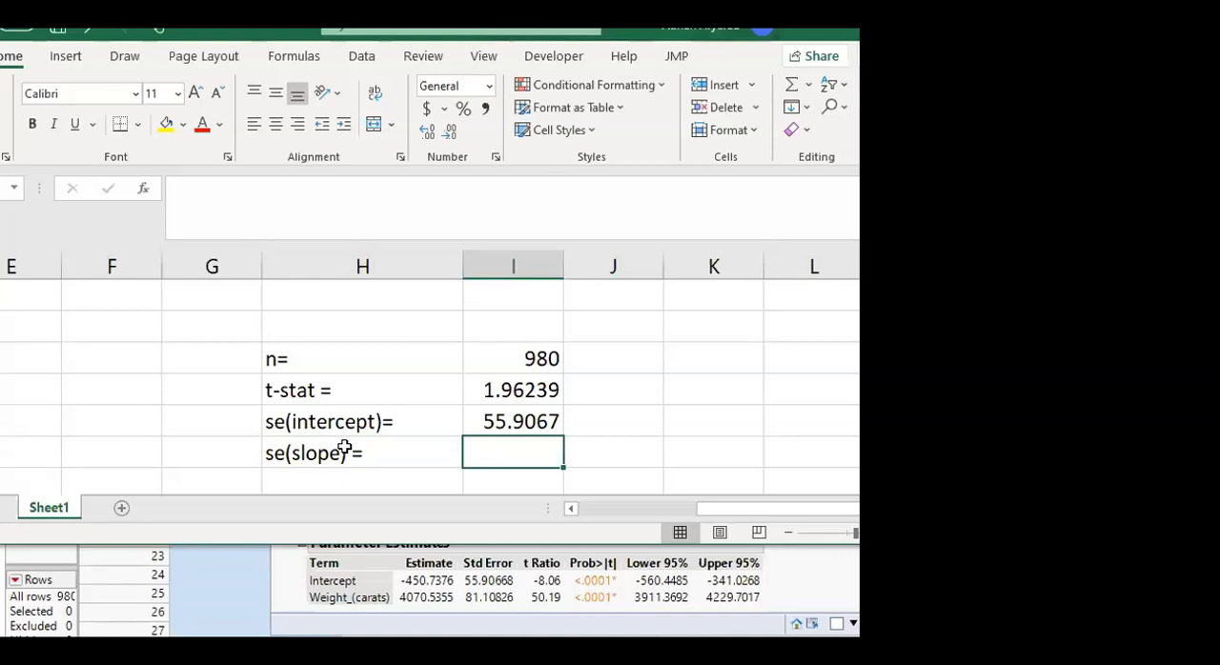
{"action": "type", "text": "8"}
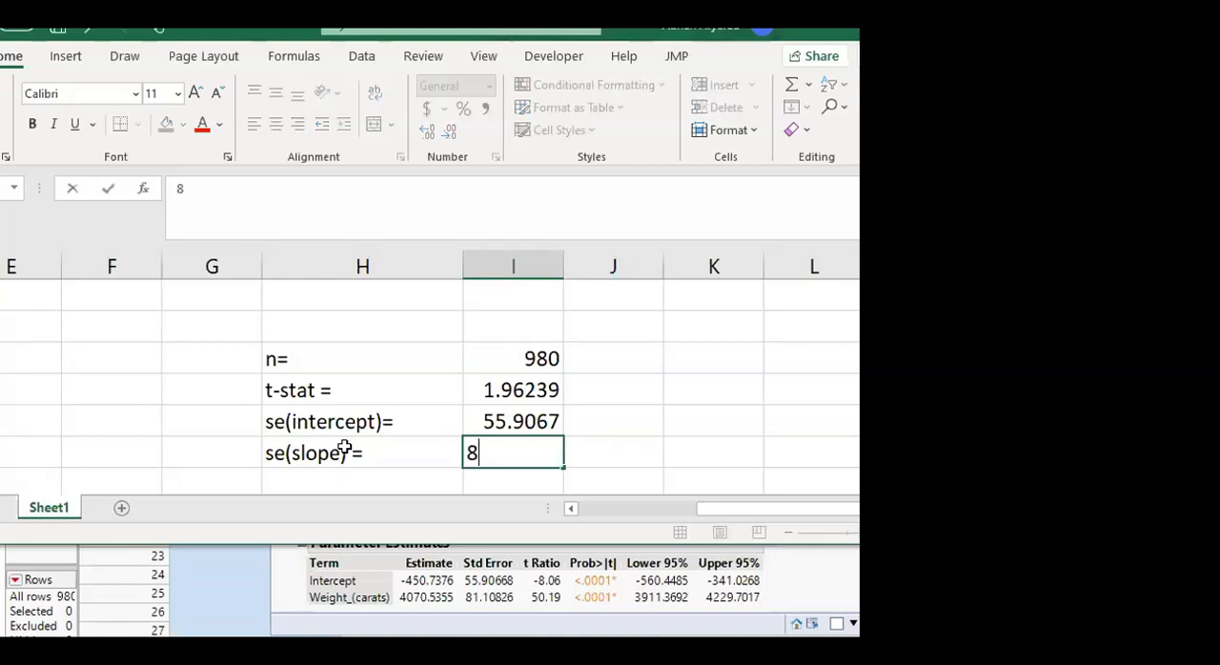
{"action": "type", "text": "1.108"}
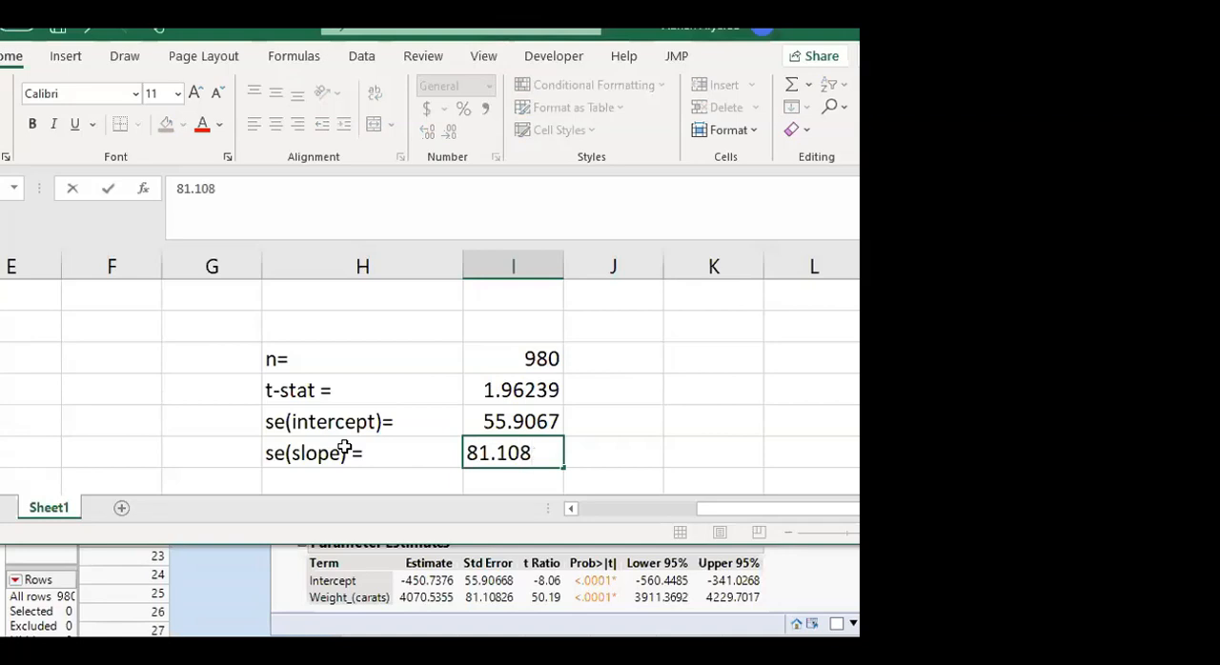
{"action": "type", "text": "26"}
{"action": "key", "text": "Return"}
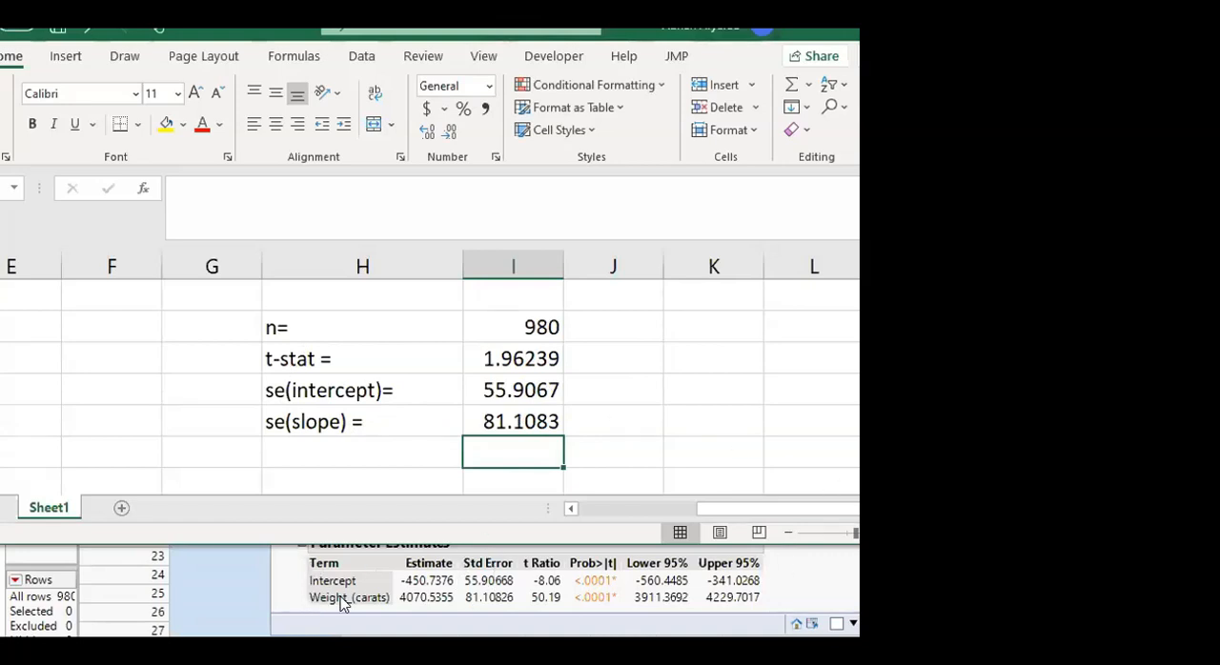
{"action": "left_click", "coordinate": [517, 353]}
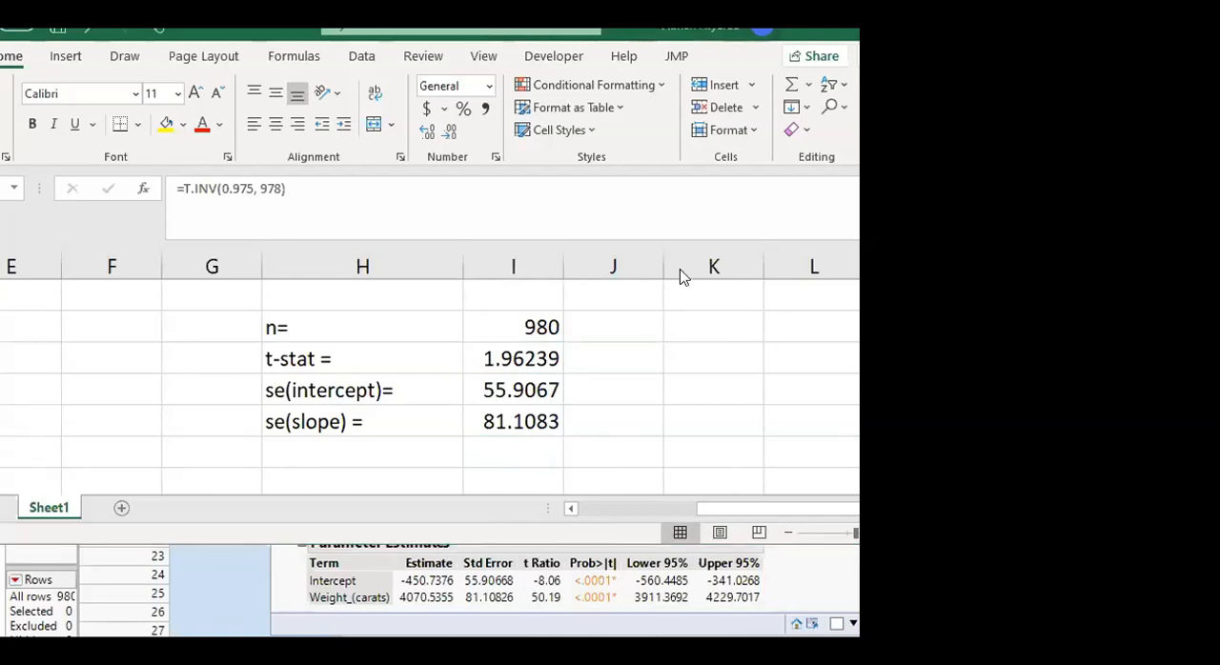
Label the row below the slope's standard error "intercept =" in column H
{"action": "left_click", "coordinate": [299, 444]}
{"action": "left_click", "coordinate": [317, 446]}
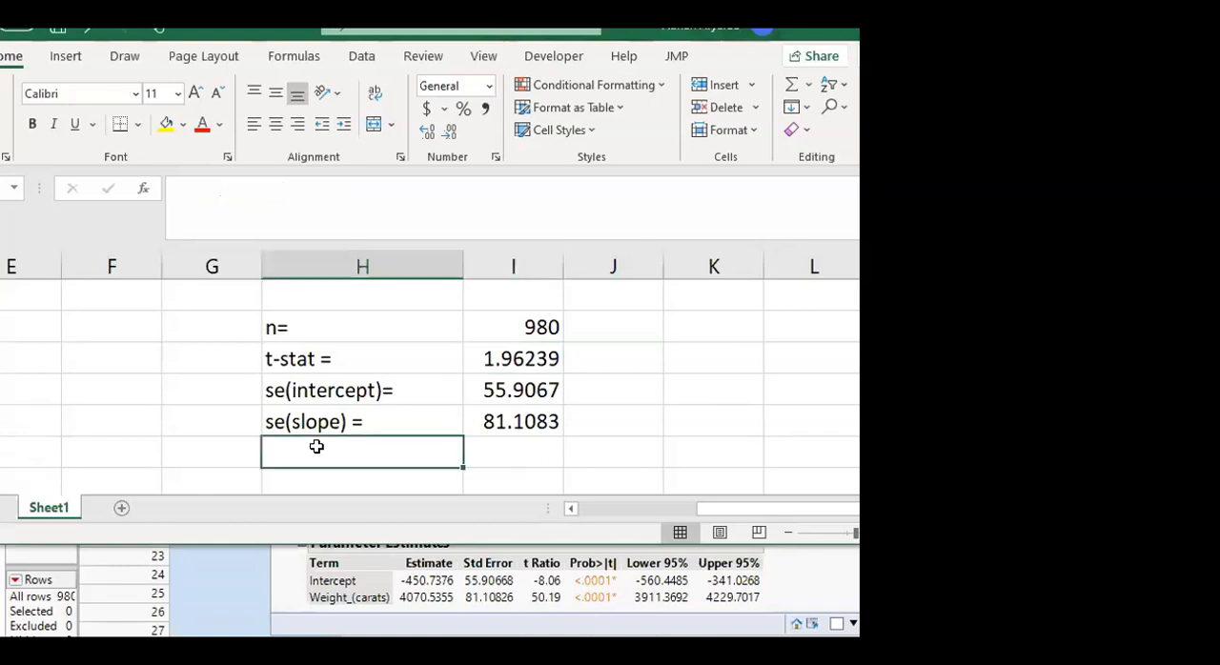
{"action": "type", "text": "inter"}
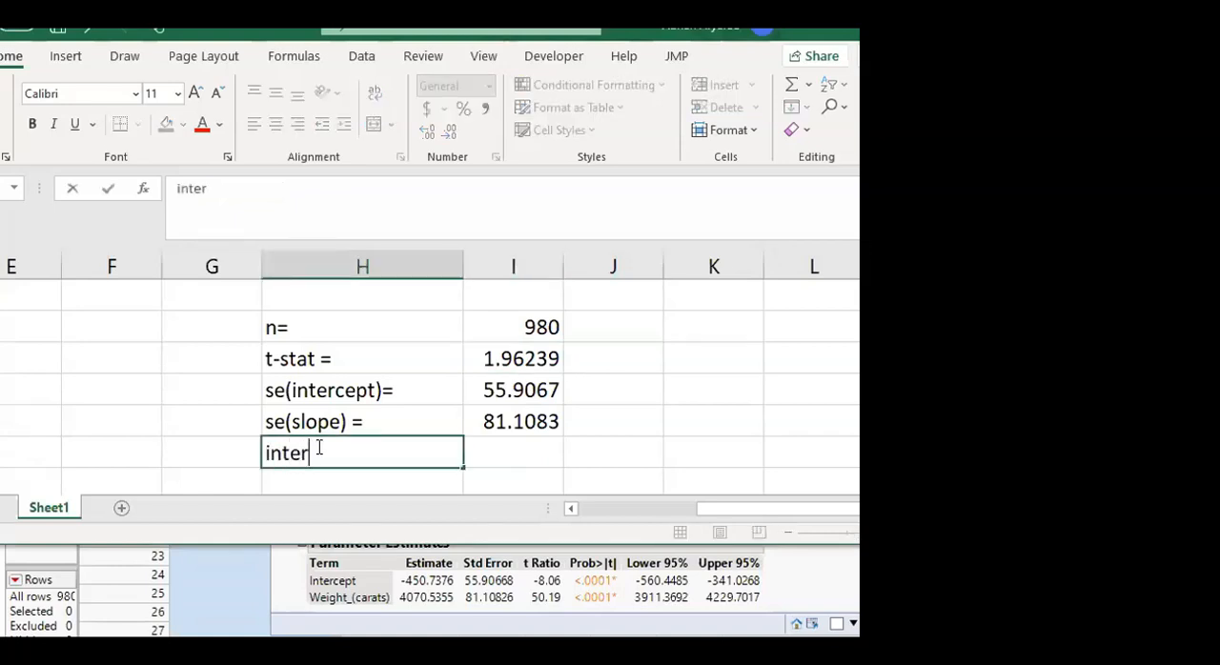
{"action": "type", "text": "cept ="}
{"action": "key", "text": "Tab"}
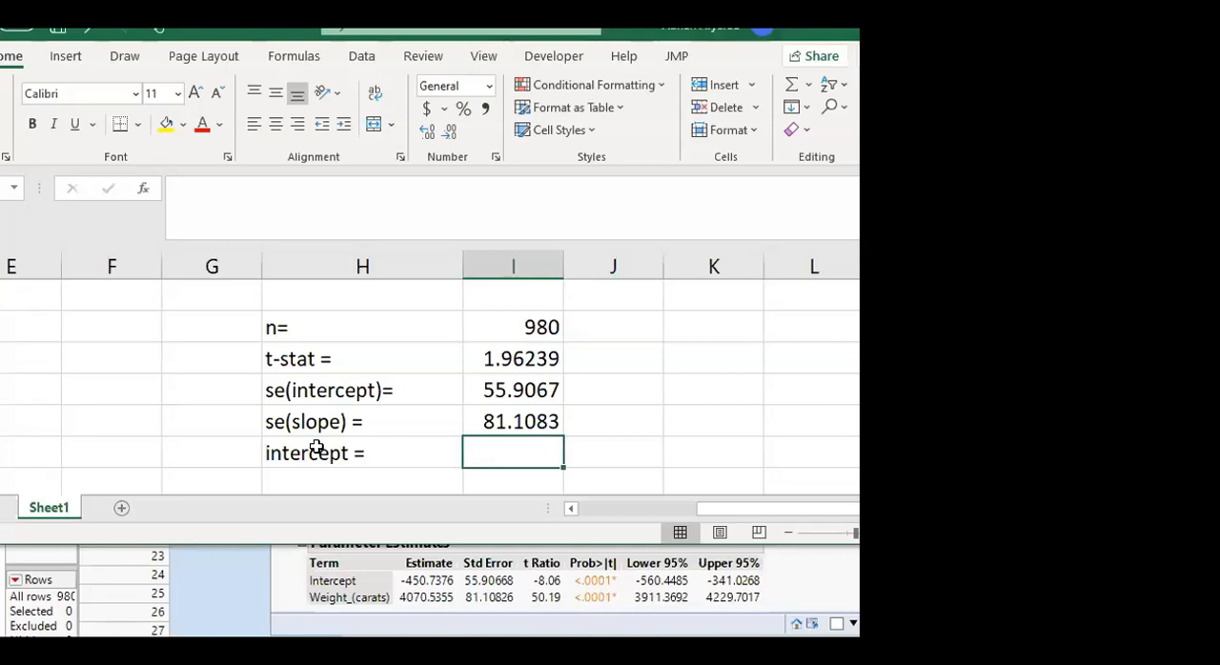
Enter the intercept estimate from the Parameter Estimates table beside its label as =0-450.7376
{"action": "type", "text": "=0-"}
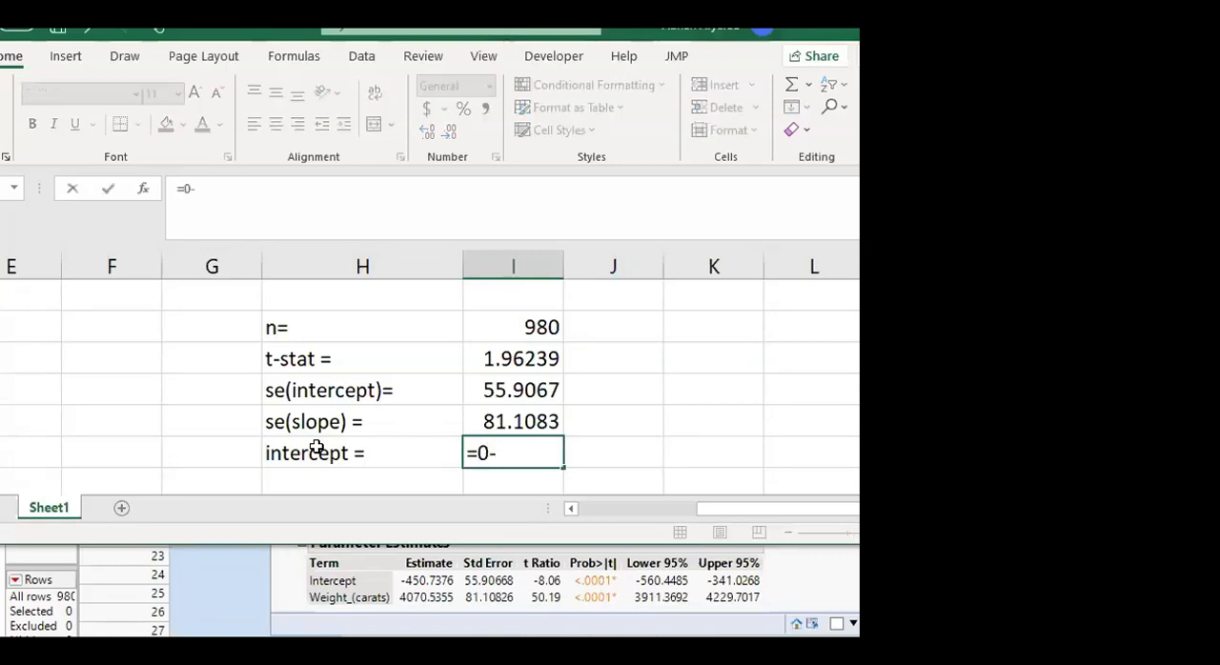
{"action": "type", "text": "450.7376"}
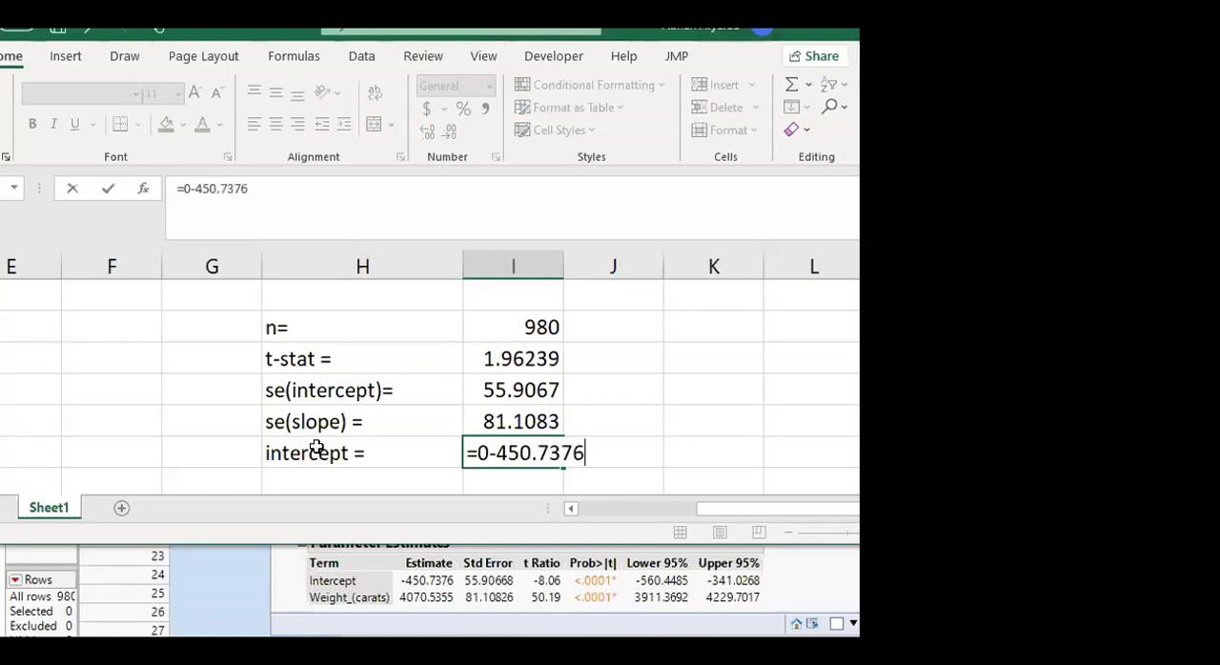
{"action": "key", "text": "Return"}
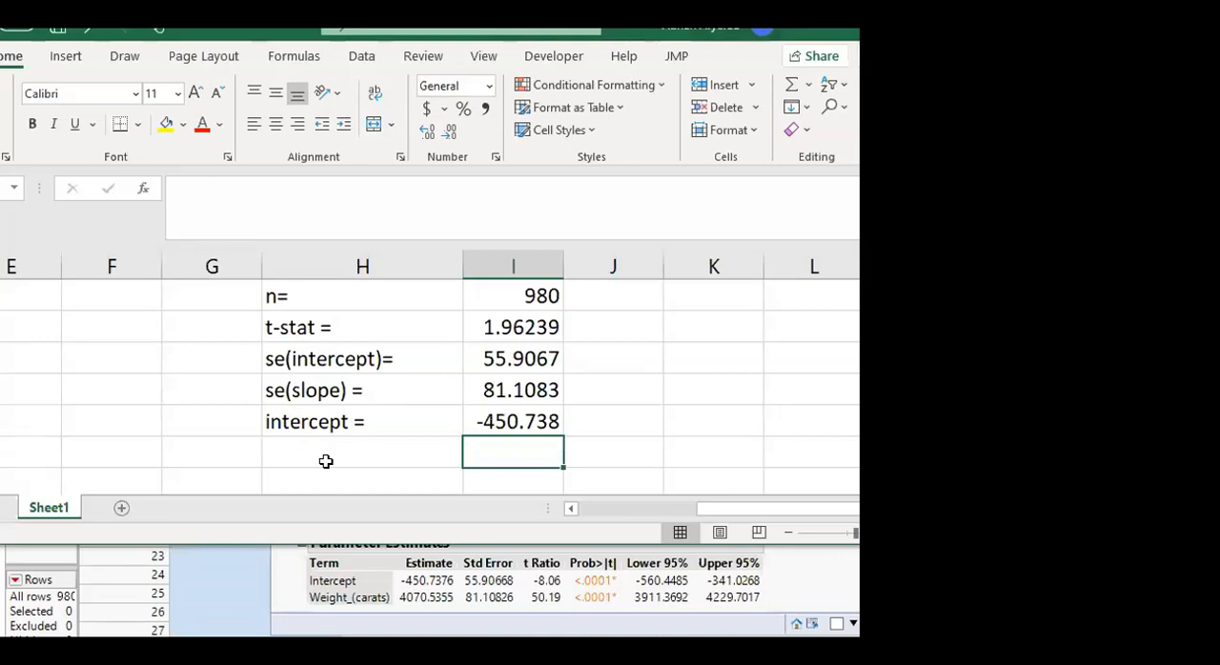
Label the row below the intercept "slope=" and right-align all the labels from "n=" to "slope=" in column H
{"action": "left_click", "coordinate": [326, 464]}
{"action": "type", "text": "slop"}
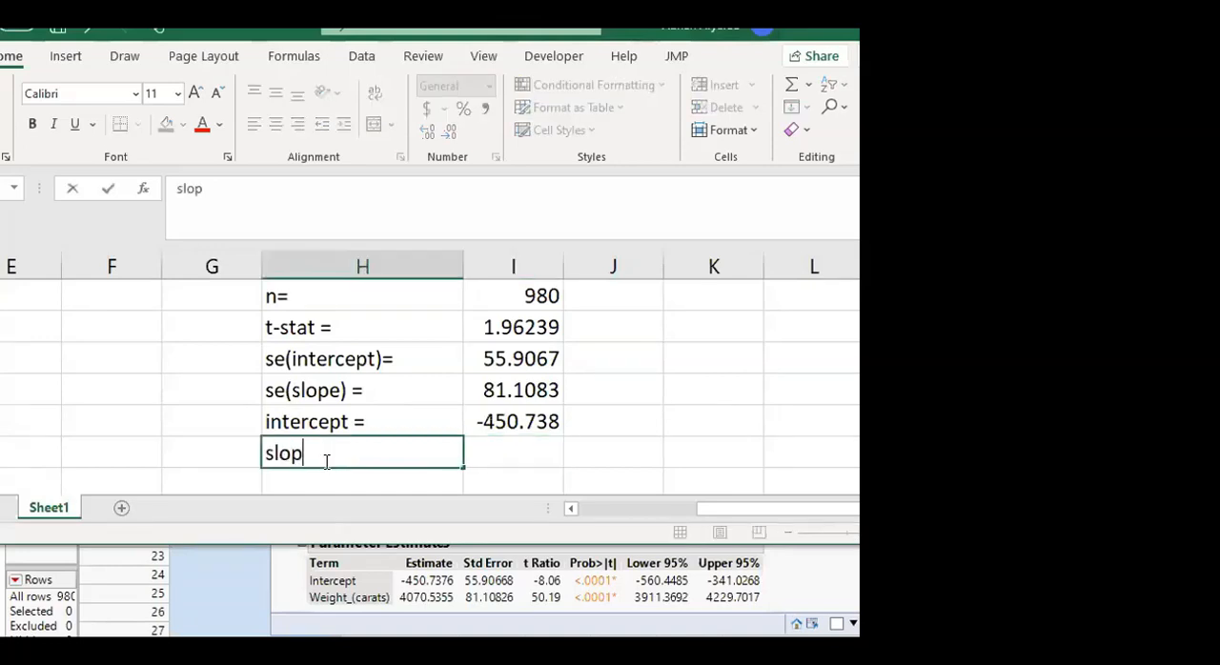
{"action": "type", "text": "e="}
{"action": "mouse_move", "coordinate": [321, 291]}
{"action": "left_mouse_down"}
{"action": "mouse_move", "coordinate": [322, 464]}
{"action": "mouse_move", "coordinate": [323, 453]}
{"action": "left_mouse_up"}
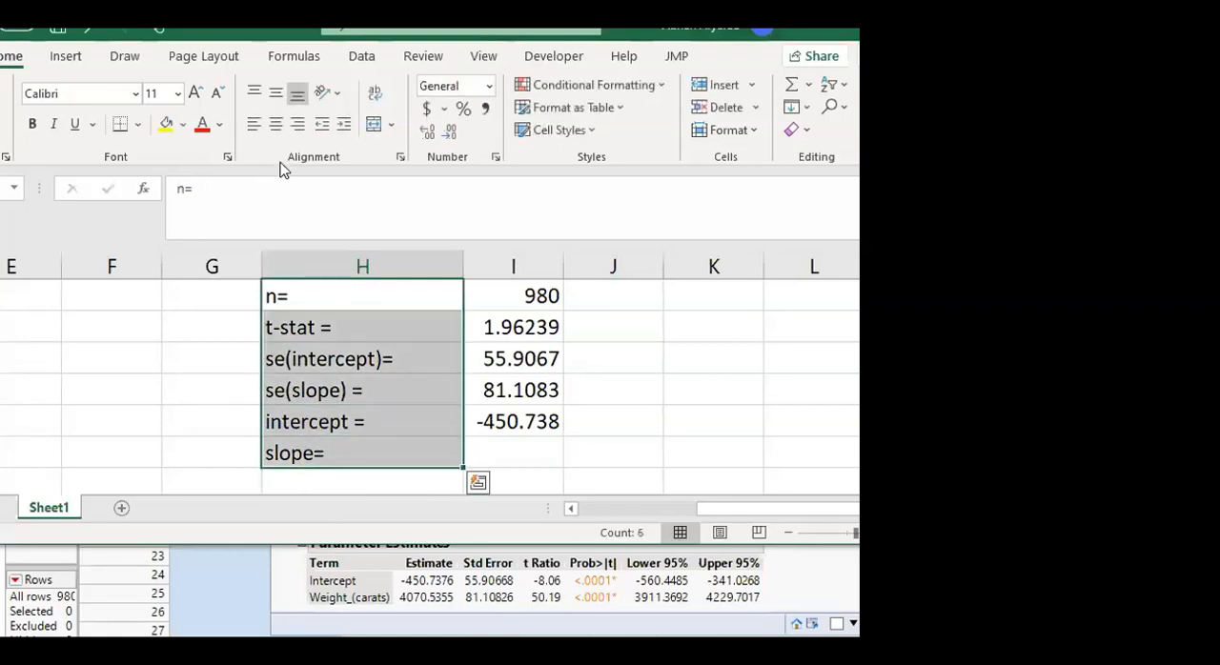
{"action": "left_click", "coordinate": [297, 127]}
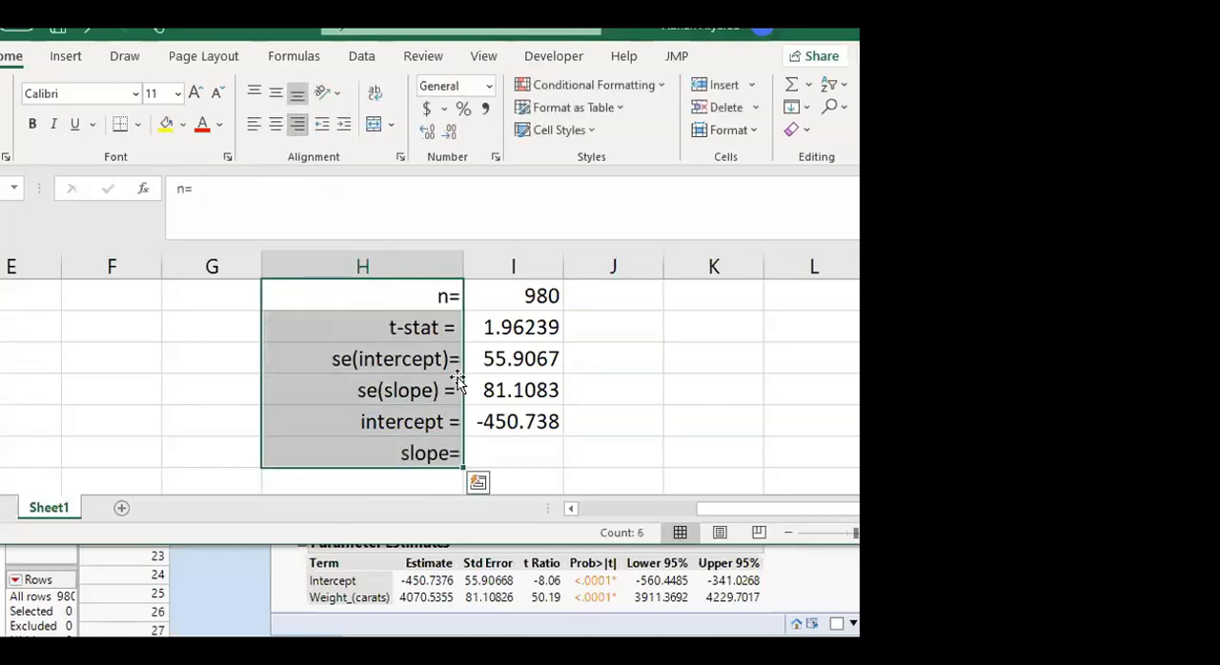
Enter the Weight_(carats) estimate, 4070.5355, beside the slope label
{"action": "left_click", "coordinate": [499, 455]}
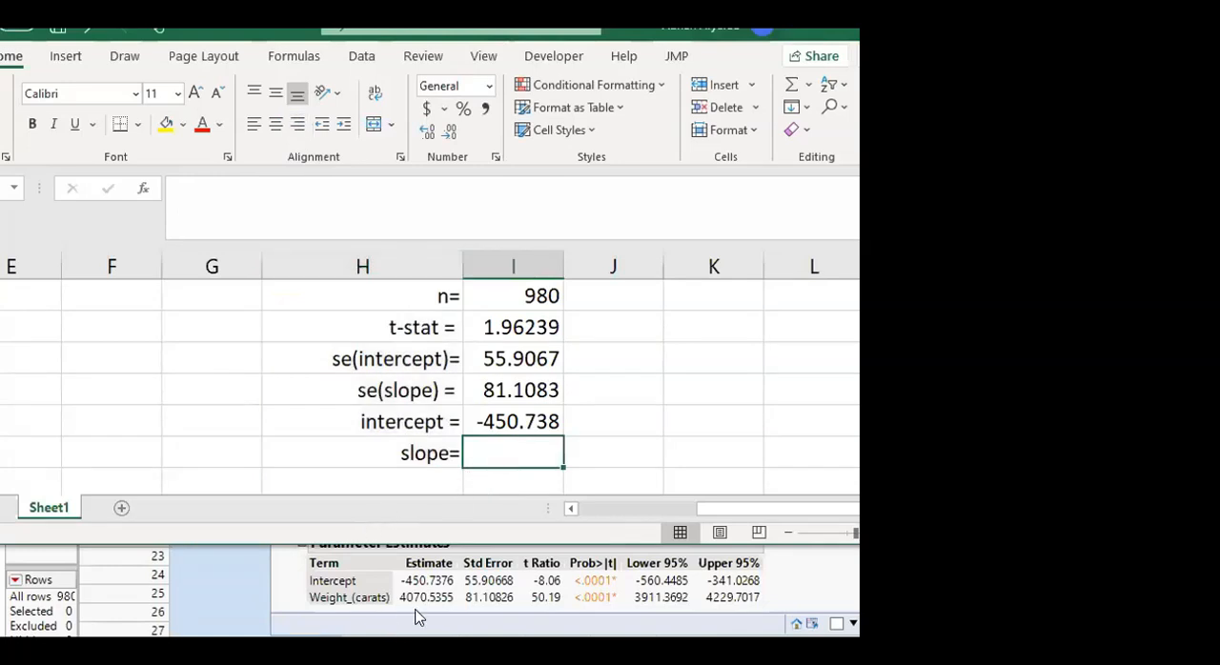
{"action": "type", "text": "4070."}
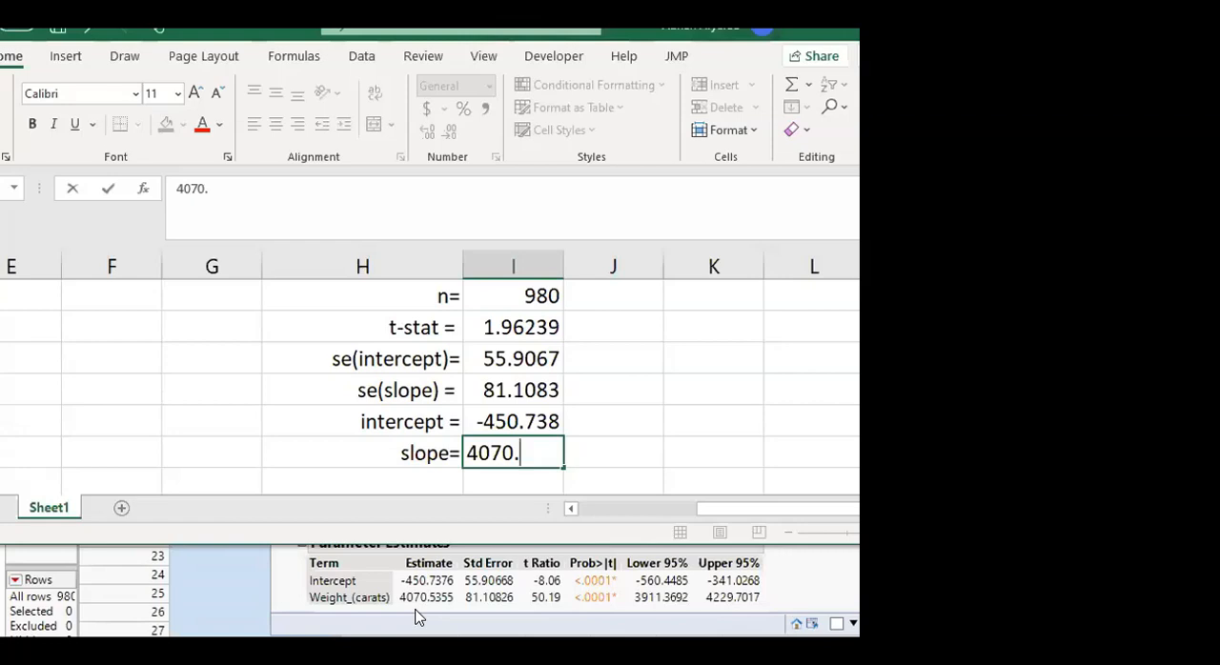
{"action": "type", "text": "5355"}
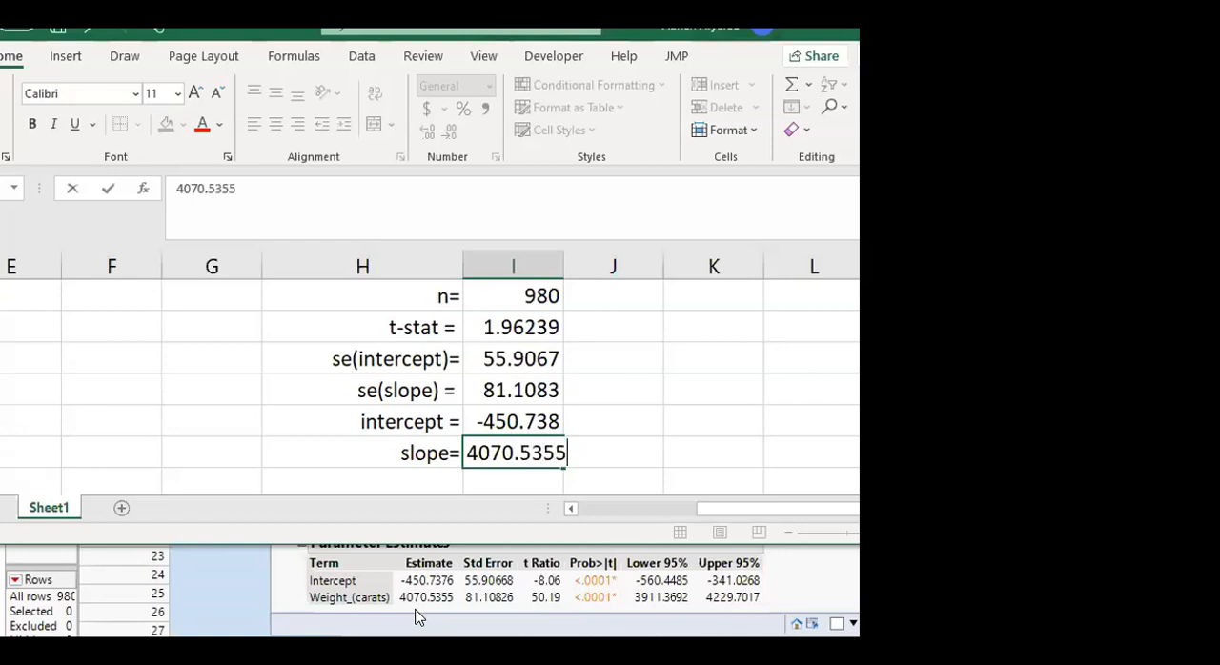
{"action": "key", "text": "Tab"}
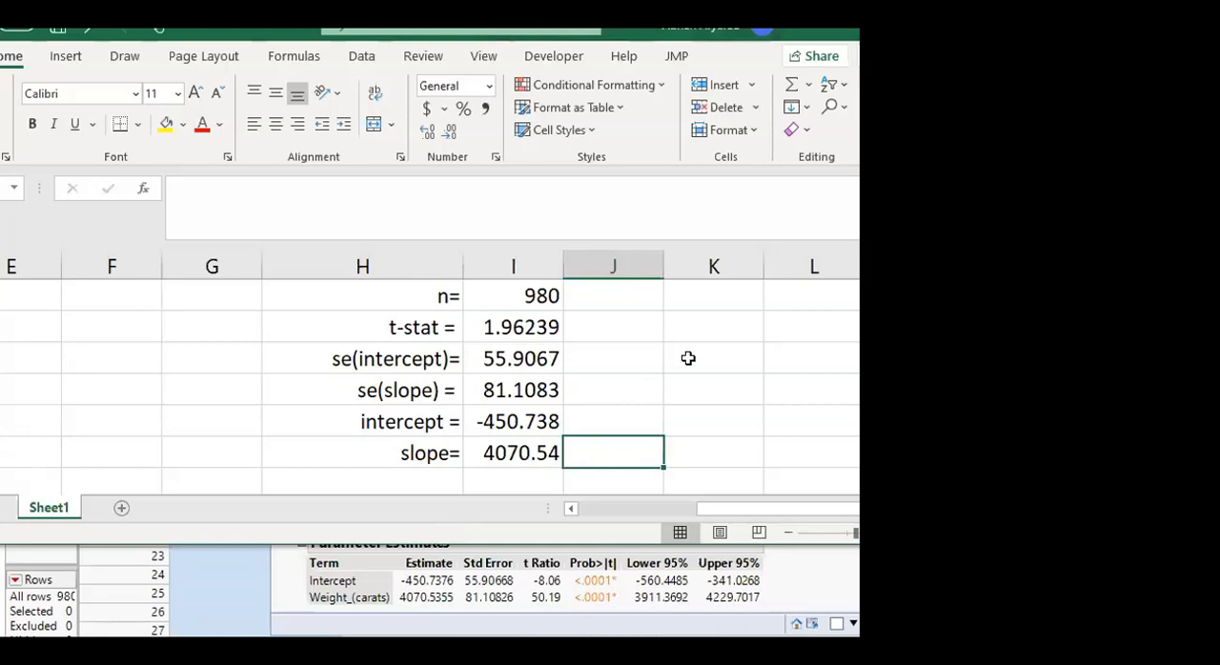
Label the column K cell in the se(intercept) row "lower 95%="
{"action": "left_click", "coordinate": [688, 357]}
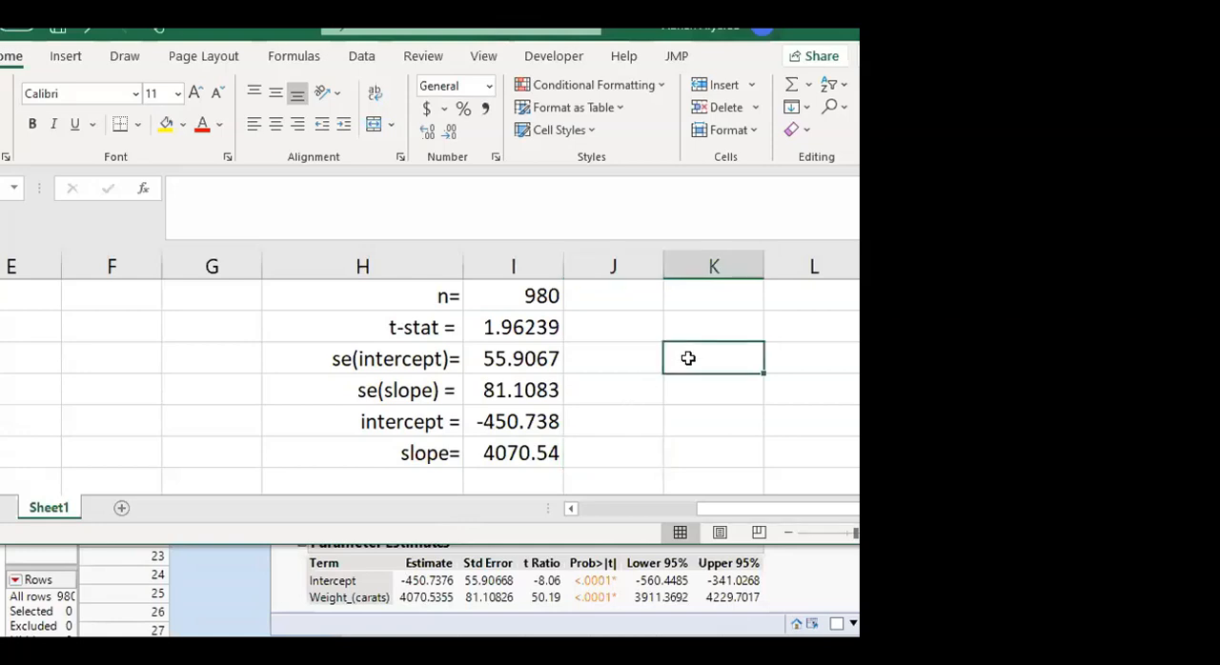
{"action": "type", "text": "CI="}
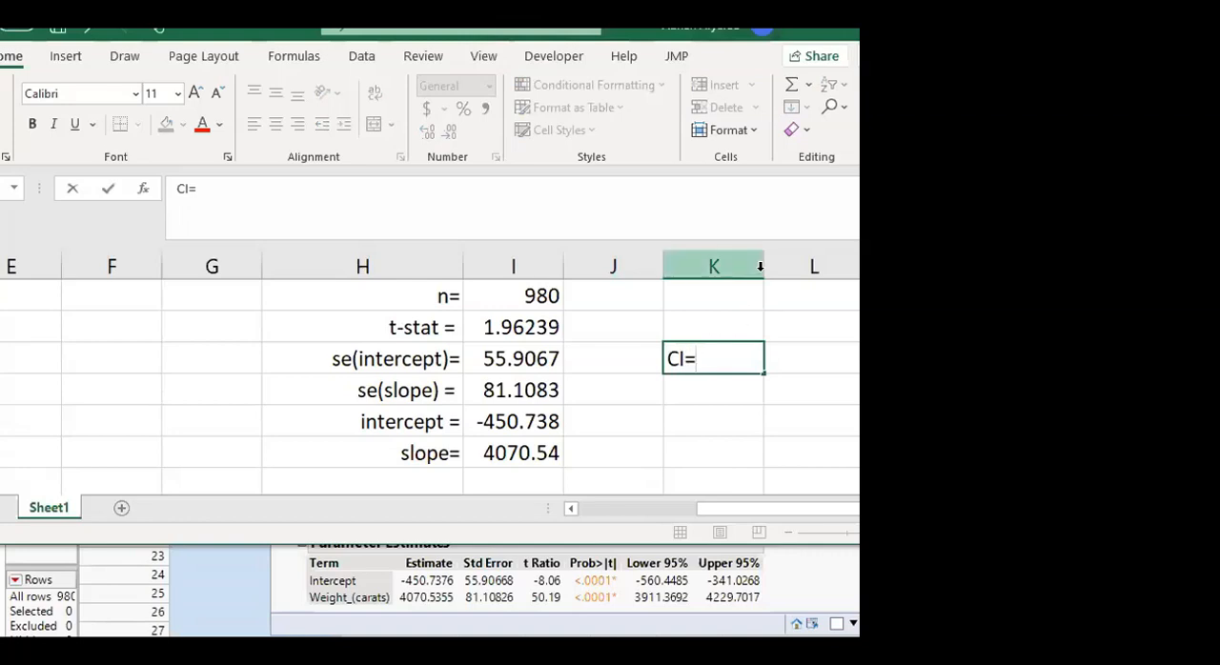
{"action": "key", "text": "BackSpace"}
{"action": "key", "text": "BackSpace"}
{"action": "key", "text": "BackSpace"}
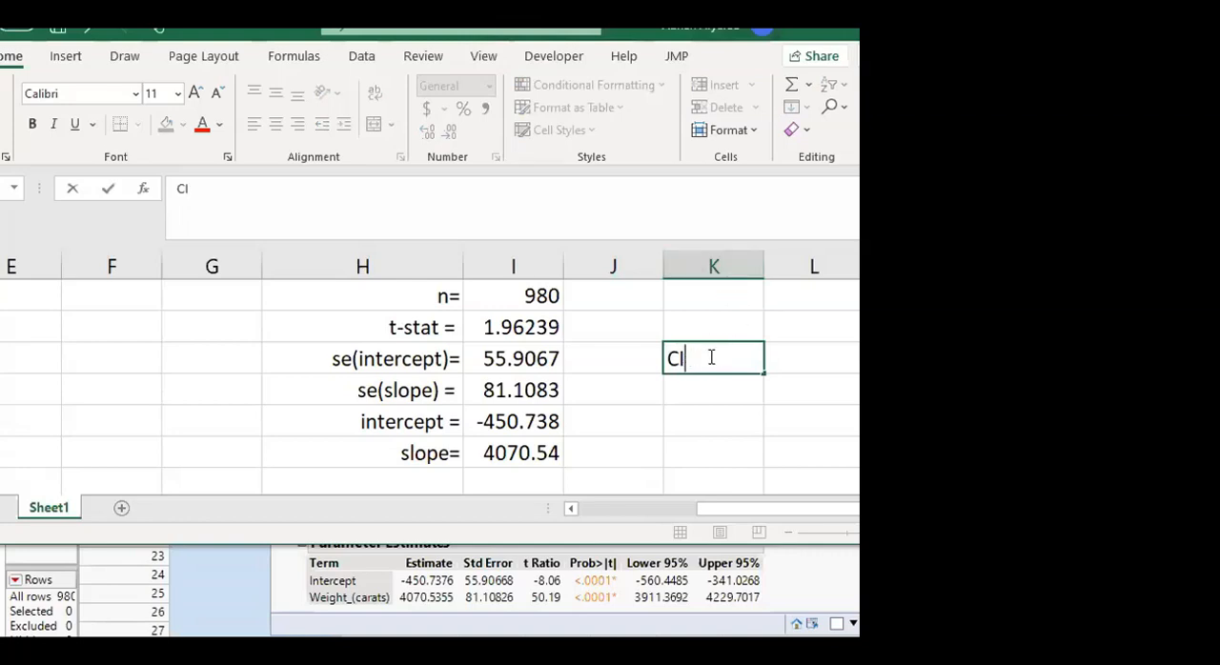
{"action": "type", "text": "lower"}
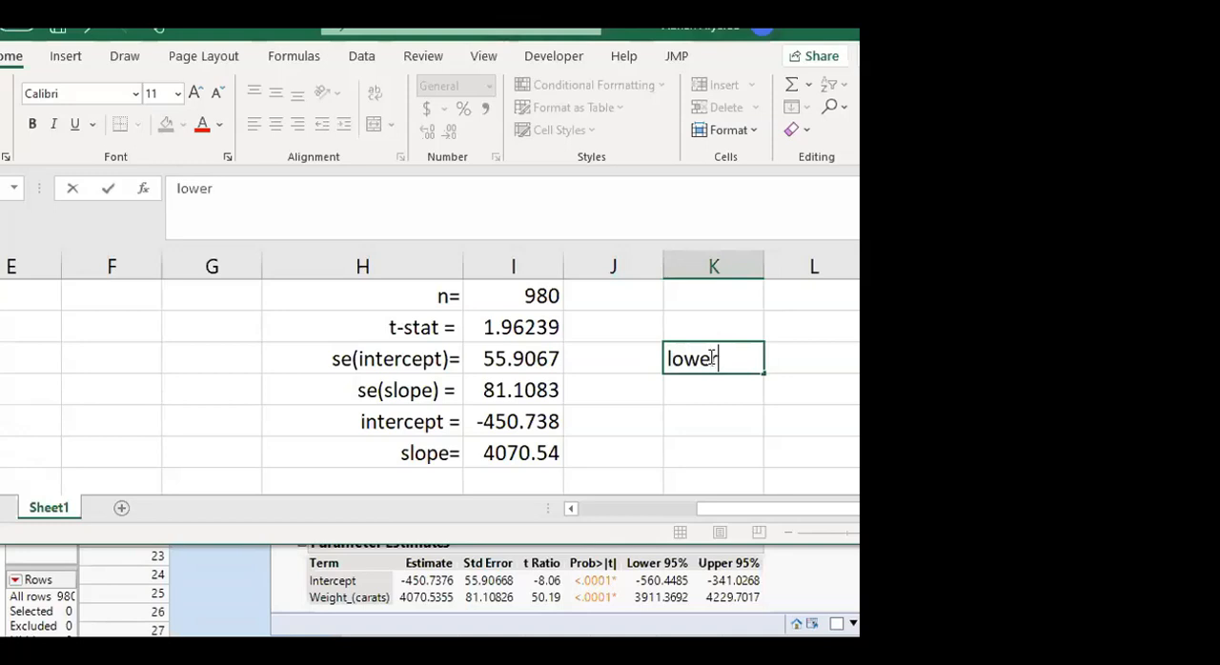
{"action": "type", "text": " C"}
{"action": "key", "text": "BackSpace"}
{"action": "type", "text": "95%="}
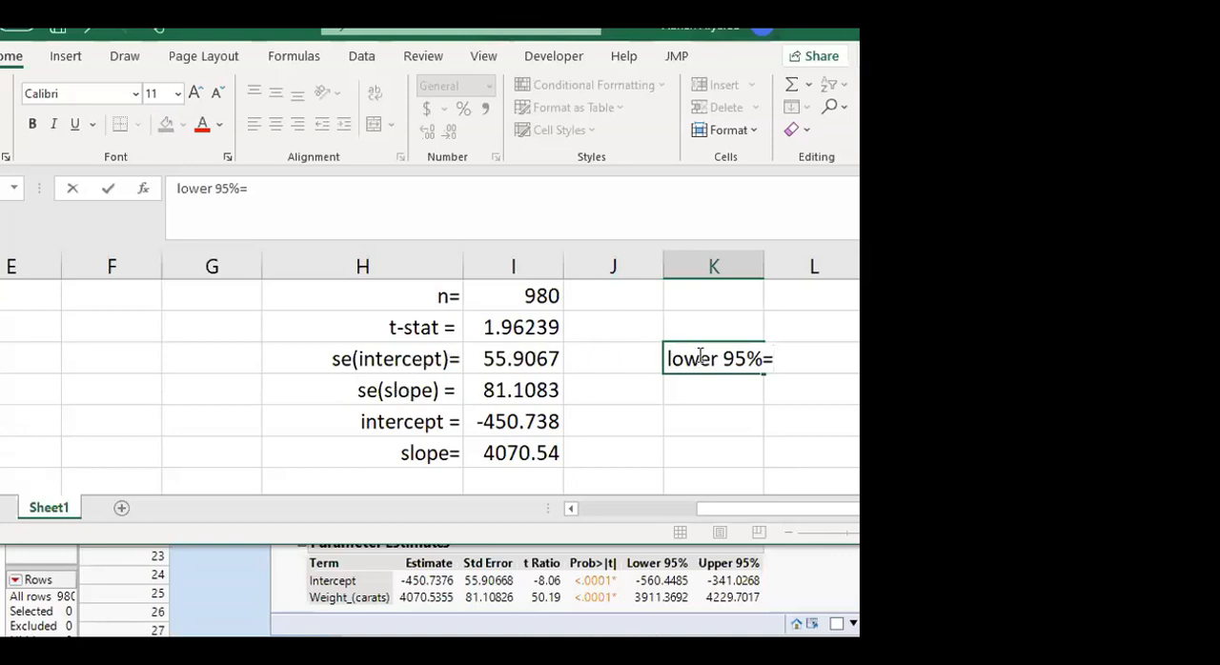
Extend the column K label with the word "intercept" after "lower 95%", followed by an equals sign
{"action": "left_click", "coordinate": [763, 359]}
{"action": "type", "text": "intercept "}
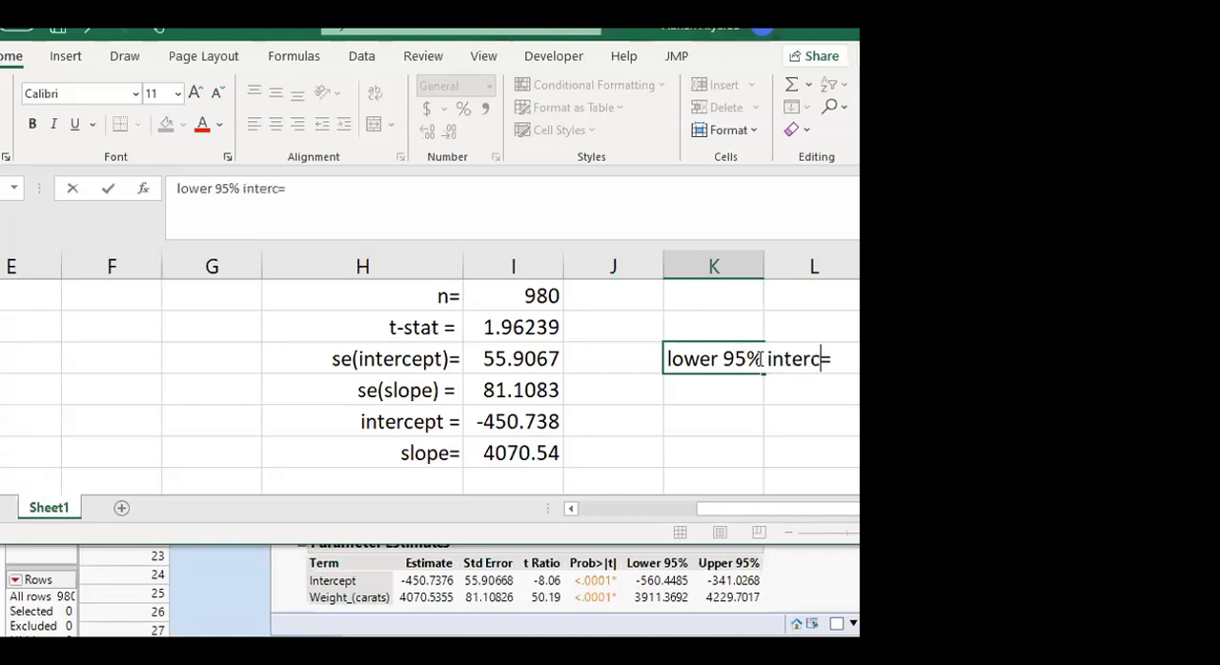
{"action": "type", "text": "="}
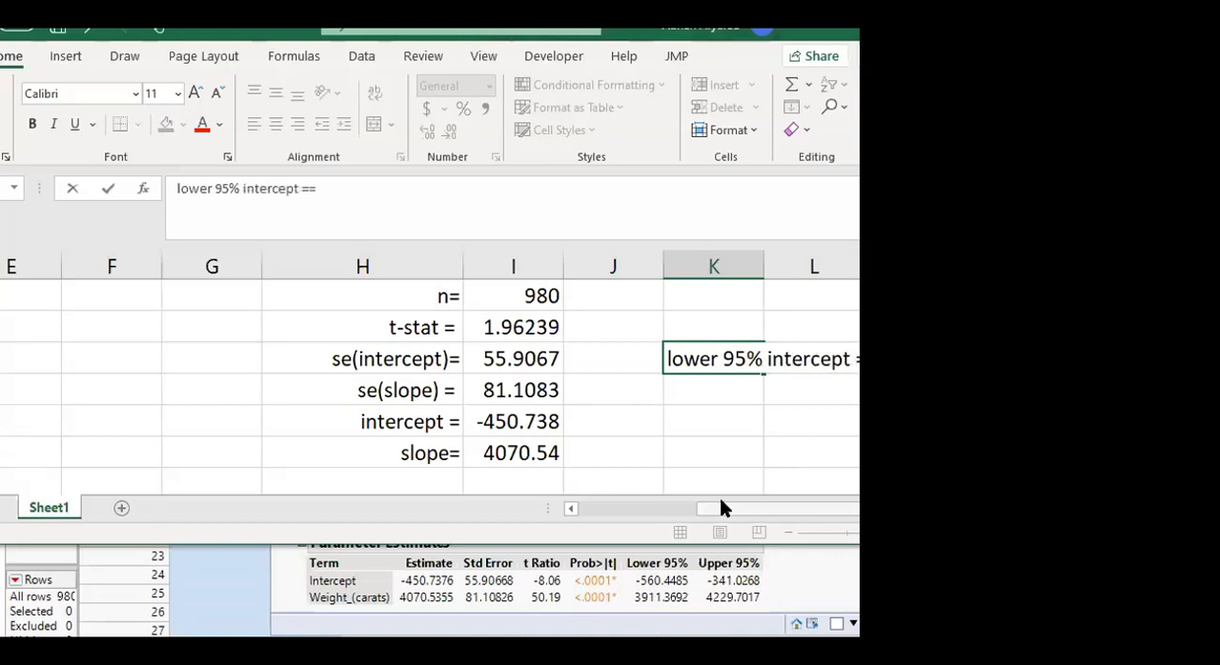
Shift the Excel window to the left and enlarge it so columns K to O are in view
{"action": "double_click", "coordinate": [269, 41]}
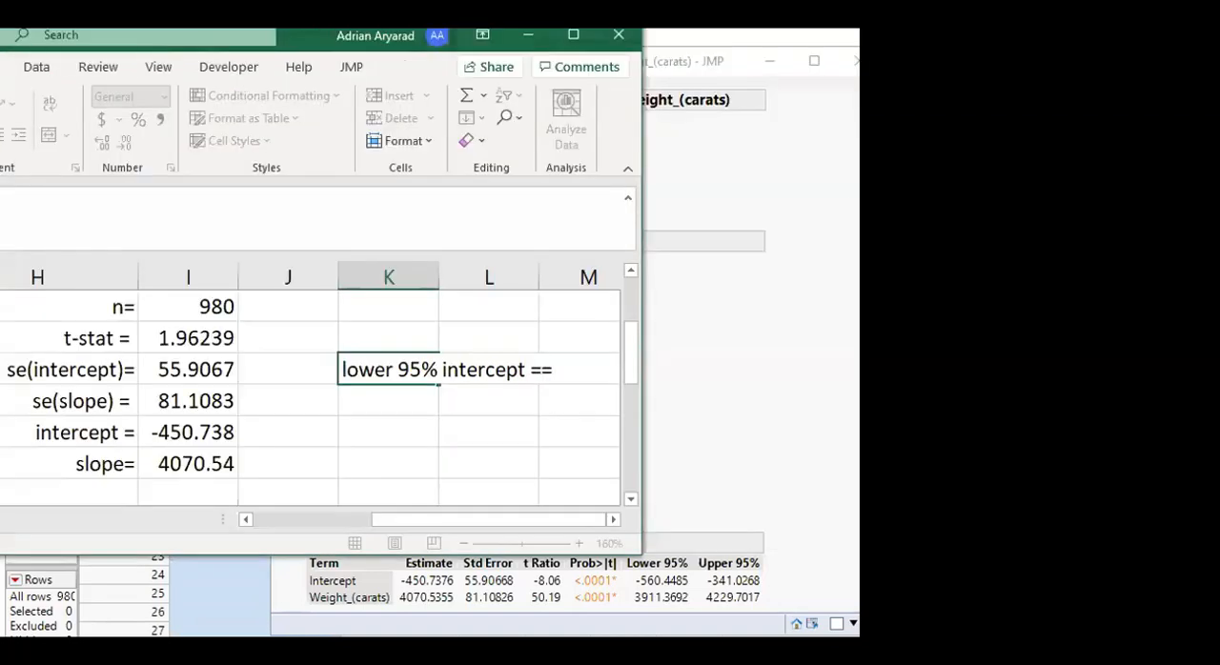
{"action": "left_click", "coordinate": [634, 548]}
{"action": "left_click_drag", "start_coordinate": [634, 548], "coordinate": [858, 591]}
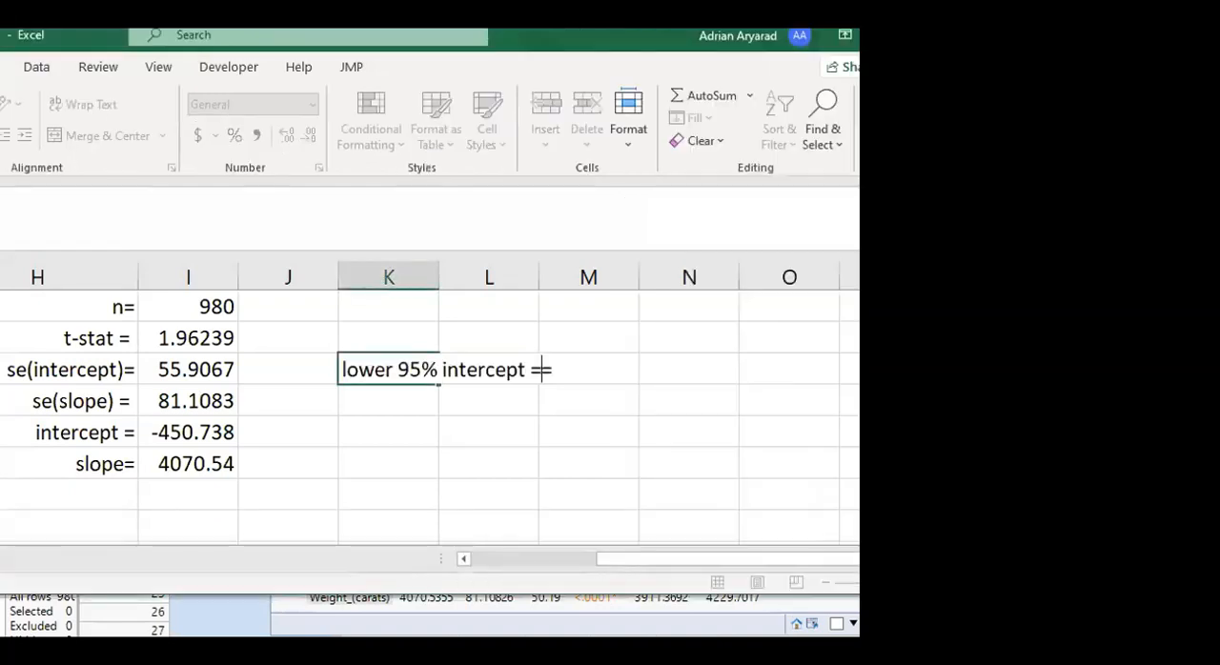
Correct the column K label to "lower 95% intercept =" with a single equals sign and widen column L to about one and a half times
{"action": "left_click", "coordinate": [557, 428]}
{"action": "left_click", "coordinate": [561, 365]}
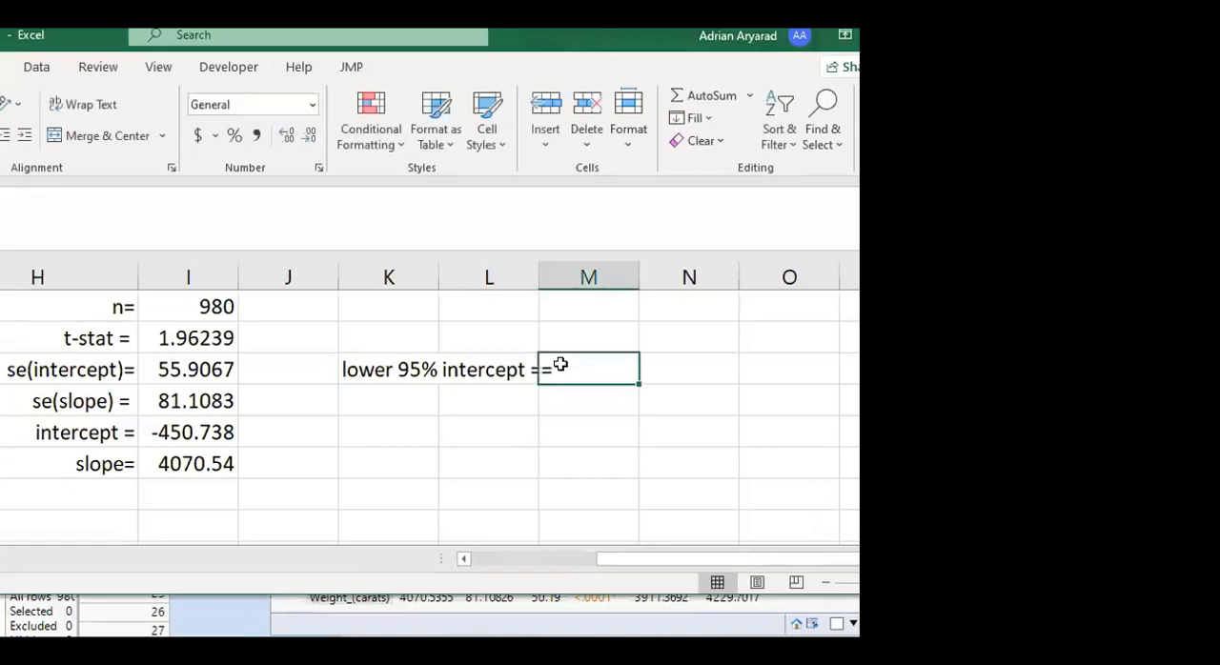
{"action": "left_click", "coordinate": [561, 466]}
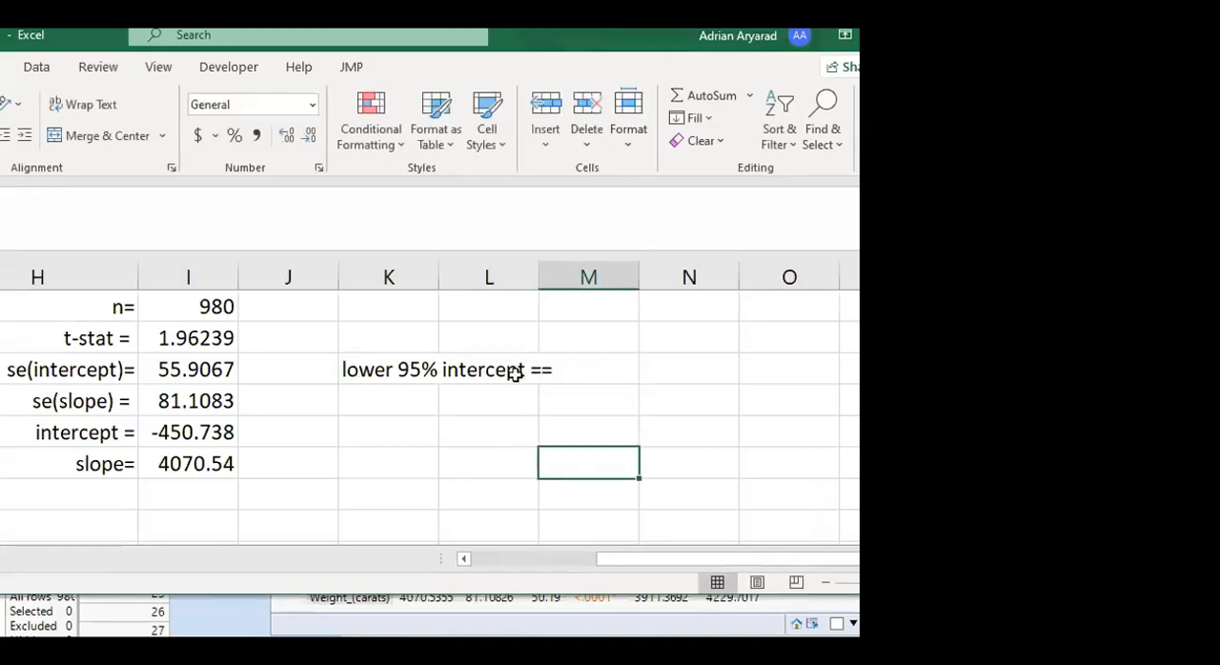
{"action": "left_click", "coordinate": [520, 372]}
{"action": "left_click", "coordinate": [395, 362]}
{"action": "double_click", "coordinate": [398, 369]}
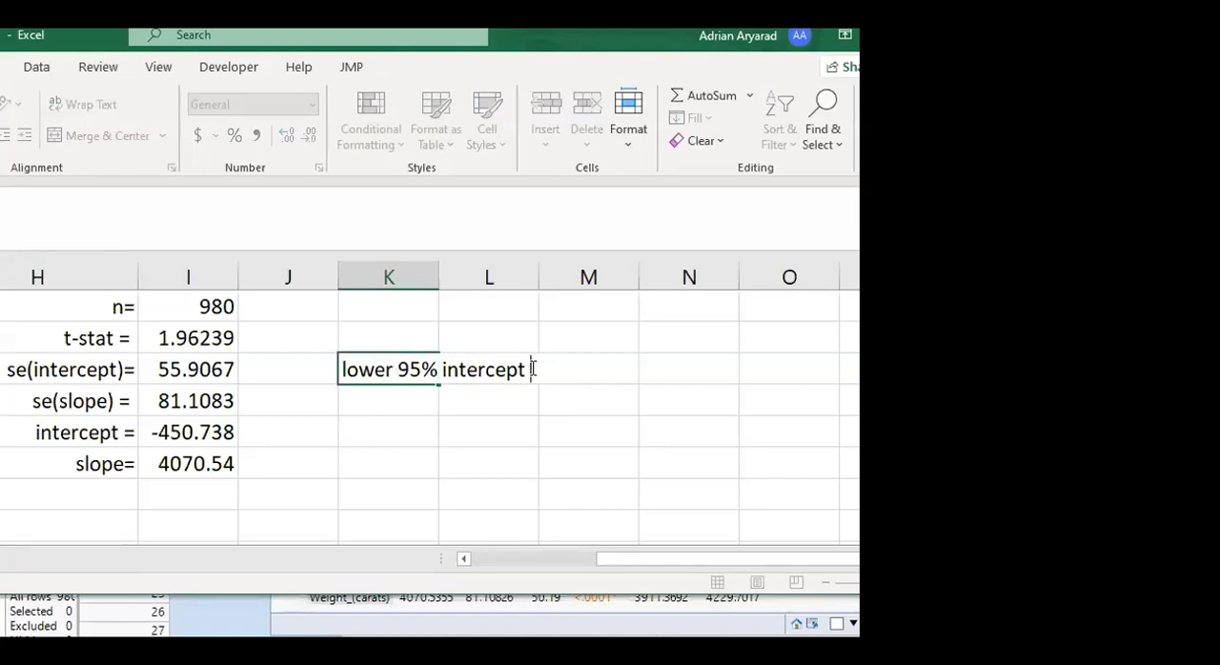
{"action": "type", "text": "="}
{"action": "key", "text": "Return"}
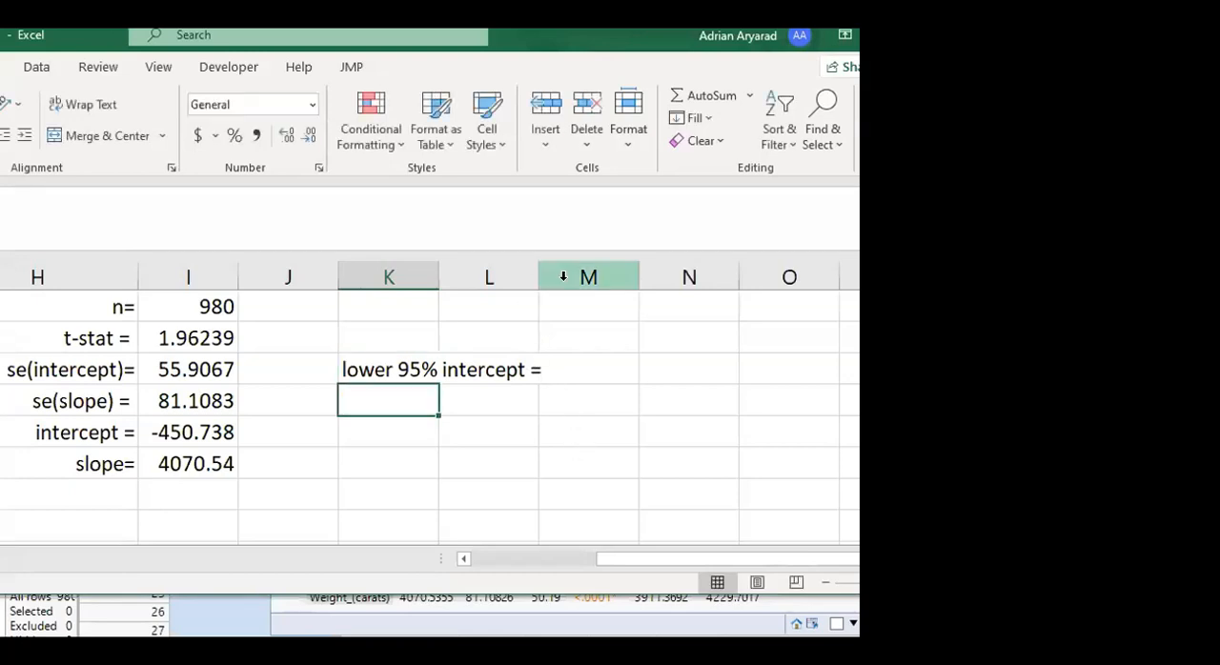
{"action": "left_click_drag", "start_coordinate": [538, 273], "coordinate": [585, 275]}
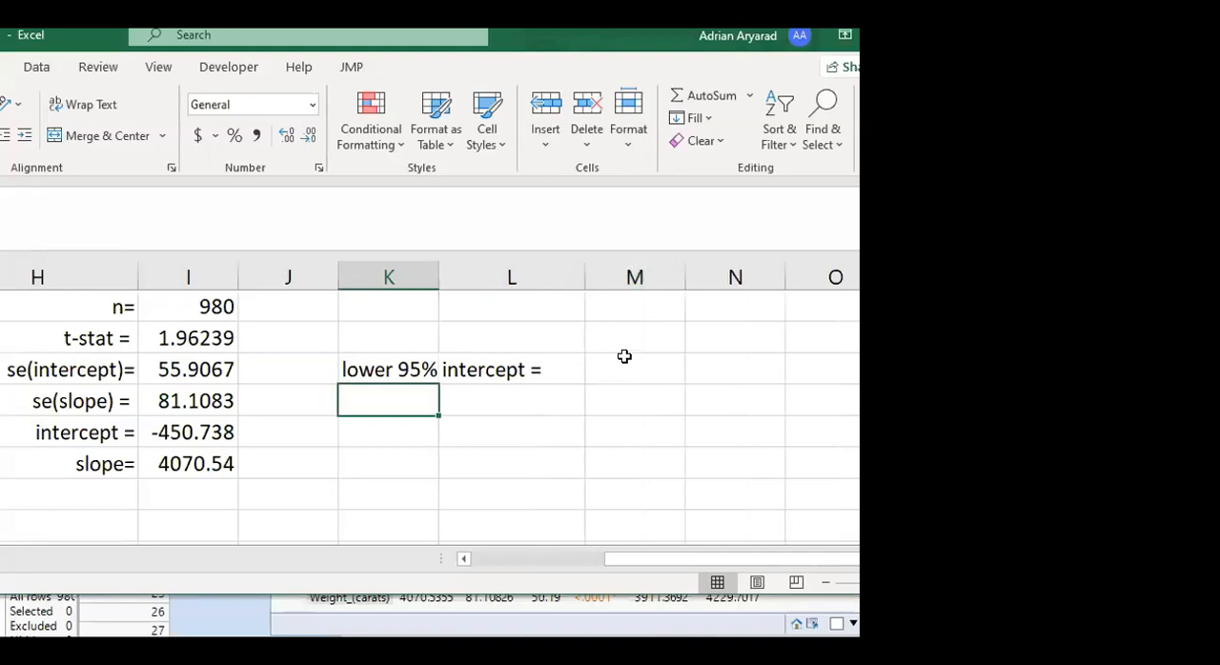
Calculate the intercept's lower 95% limit in column M as intercept minus t-stat times its standard error, =I9-I6*I7
{"action": "left_click", "coordinate": [623, 358]}
{"action": "type", "text": "="}
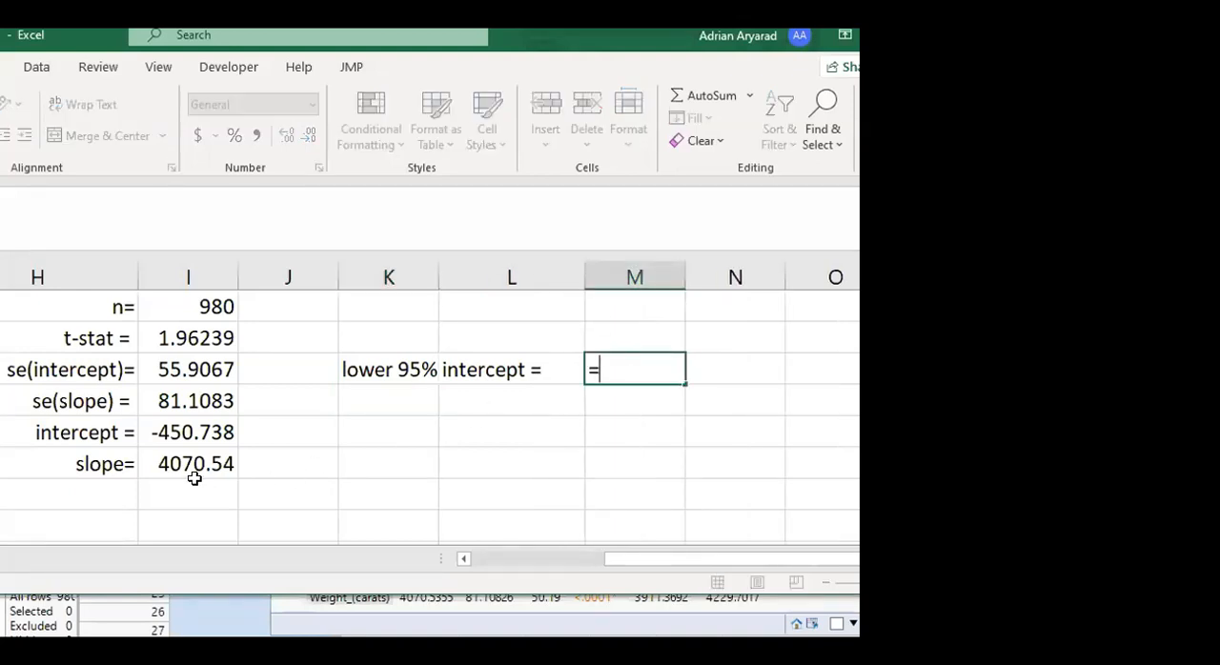
{"action": "left_click", "coordinate": [178, 434]}
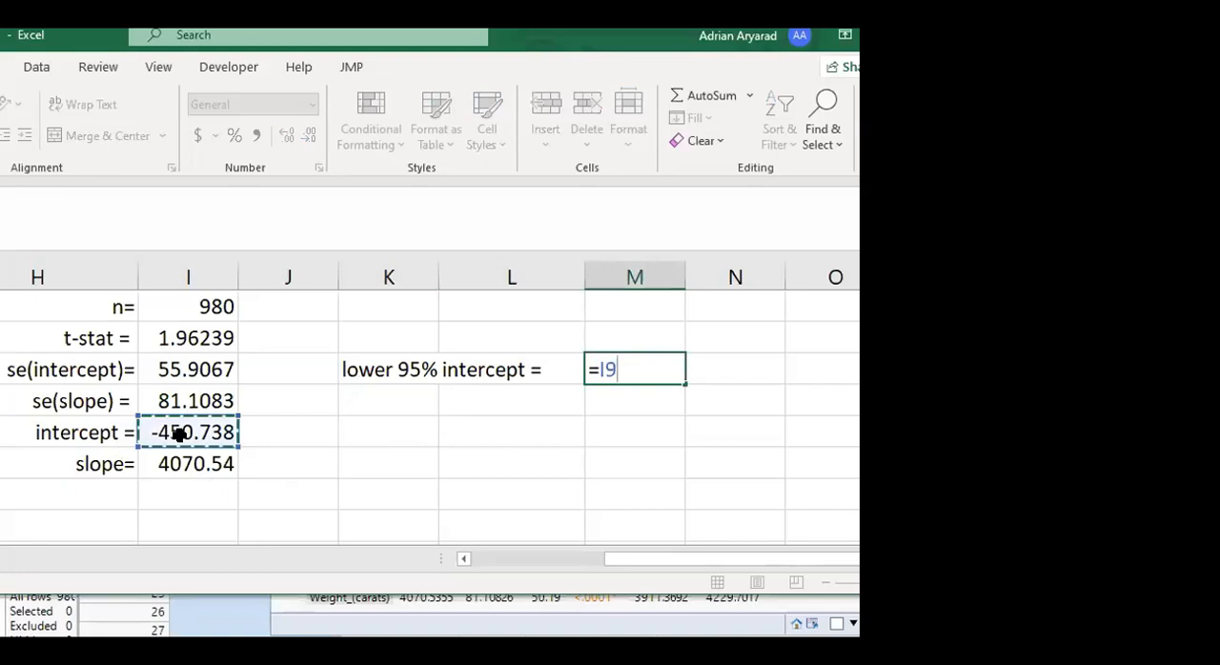
{"action": "type", "text": "-"}
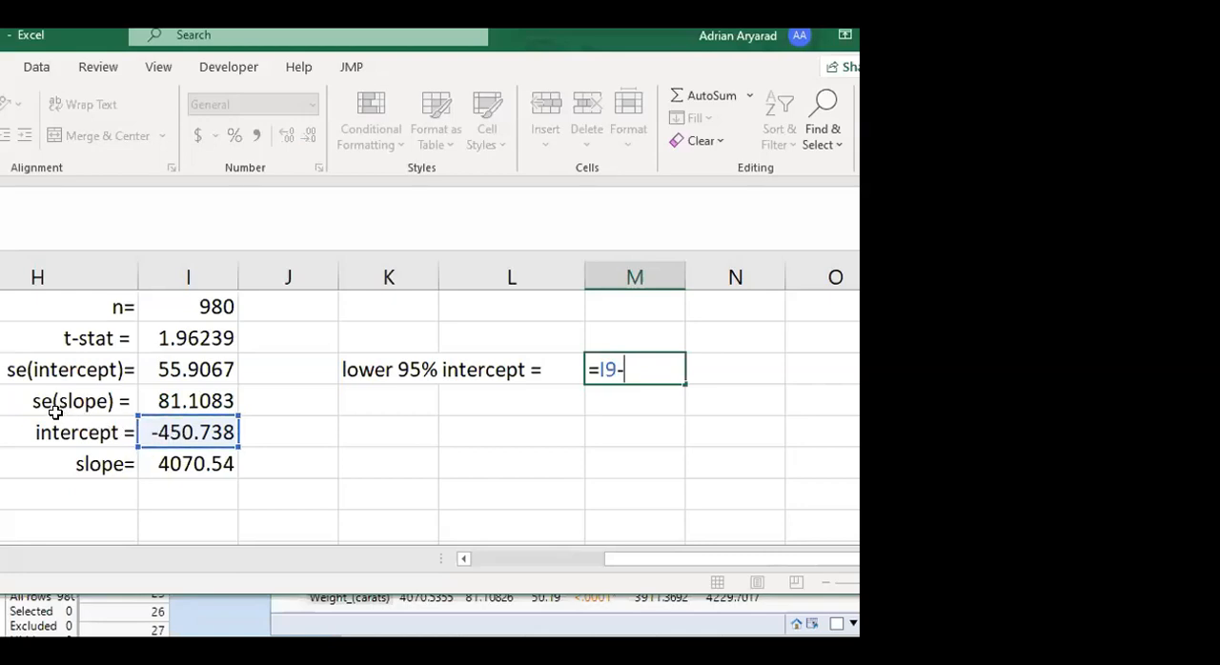
{"action": "left_click", "coordinate": [176, 338]}
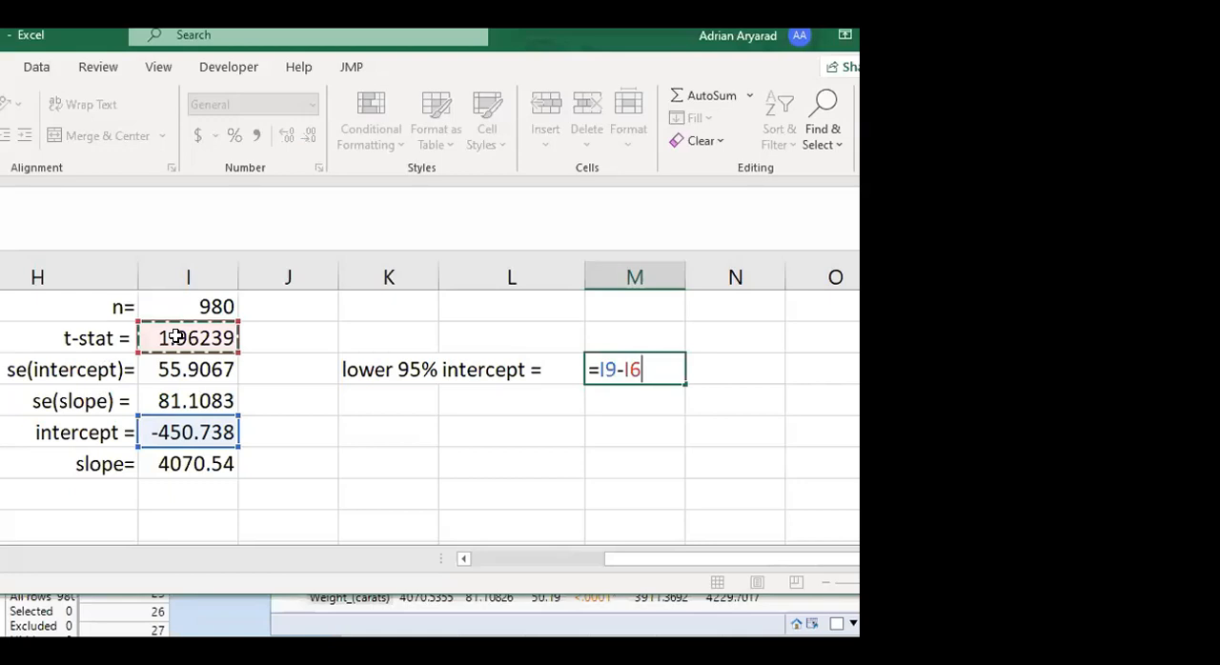
{"action": "type", "text": "*"}
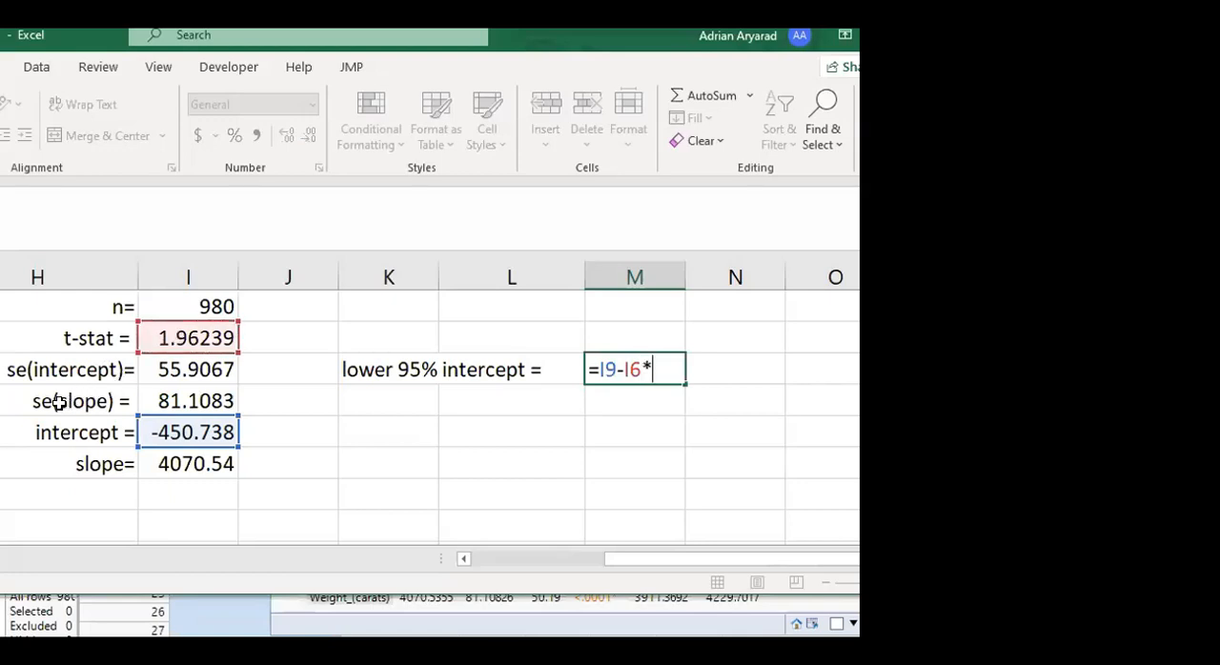
{"action": "left_click", "coordinate": [176, 366]}
{"action": "key", "text": "Return"}
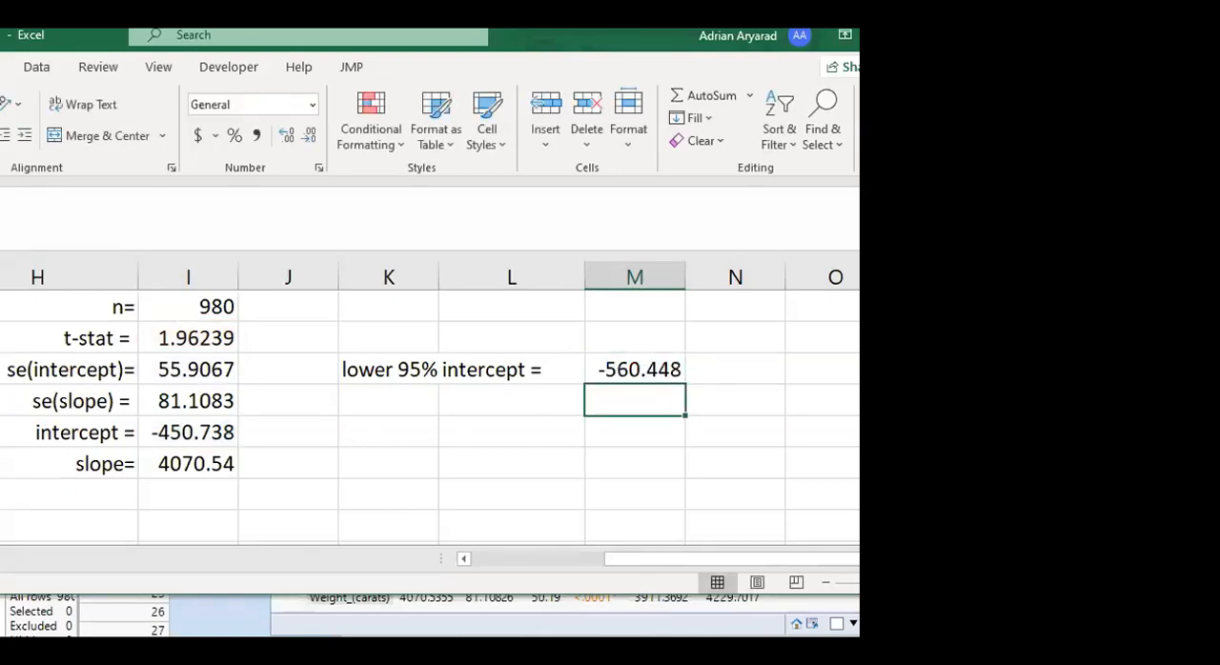
Move the JMP fit report lower so its Parameter Estimates table shows beneath the worksheet, with Excel back in front
{"action": "left_click", "coordinate": [452, 624]}
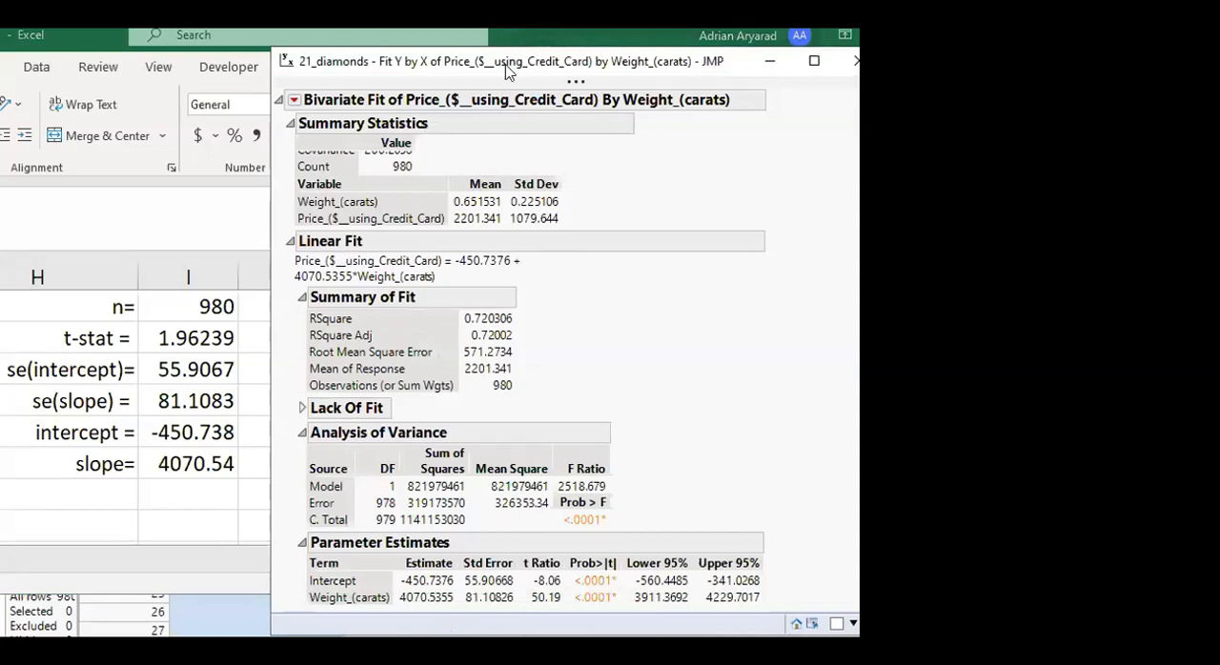
{"action": "left_click_drag", "start_coordinate": [508, 71], "coordinate": [496, 139]}
{"action": "left_click", "coordinate": [651, 45]}
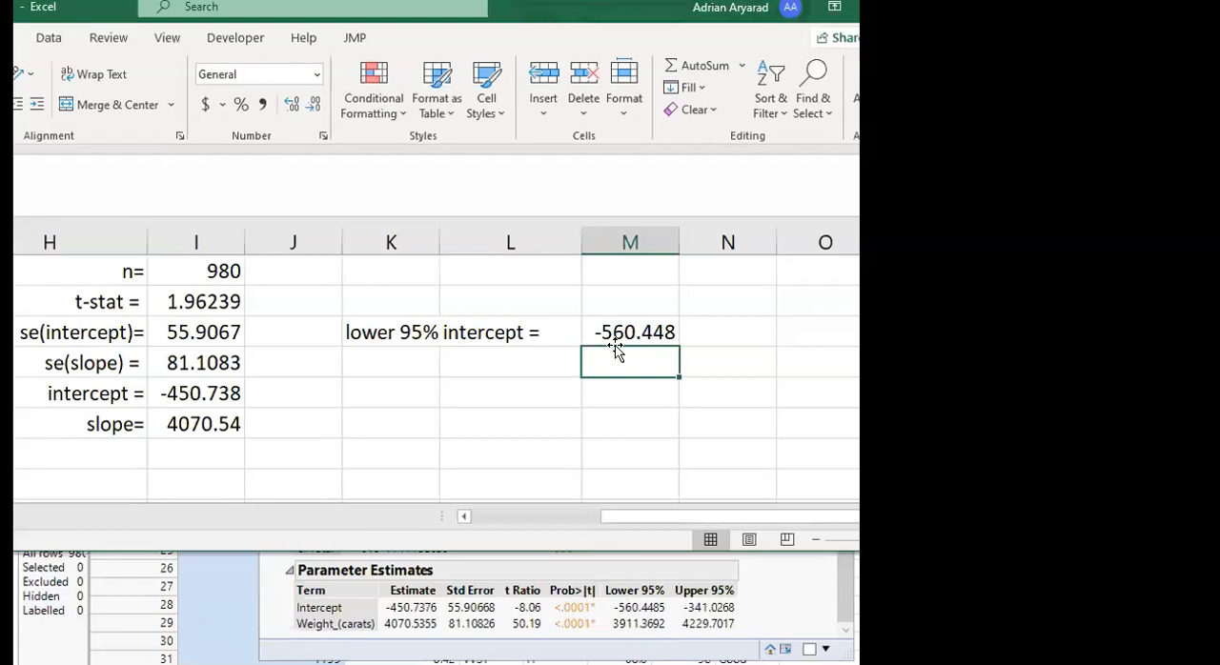
Label the row below the lower intercept limit "upper95% intercept=" and begin a formula beside it in column M
{"action": "left_click", "coordinate": [393, 370]}
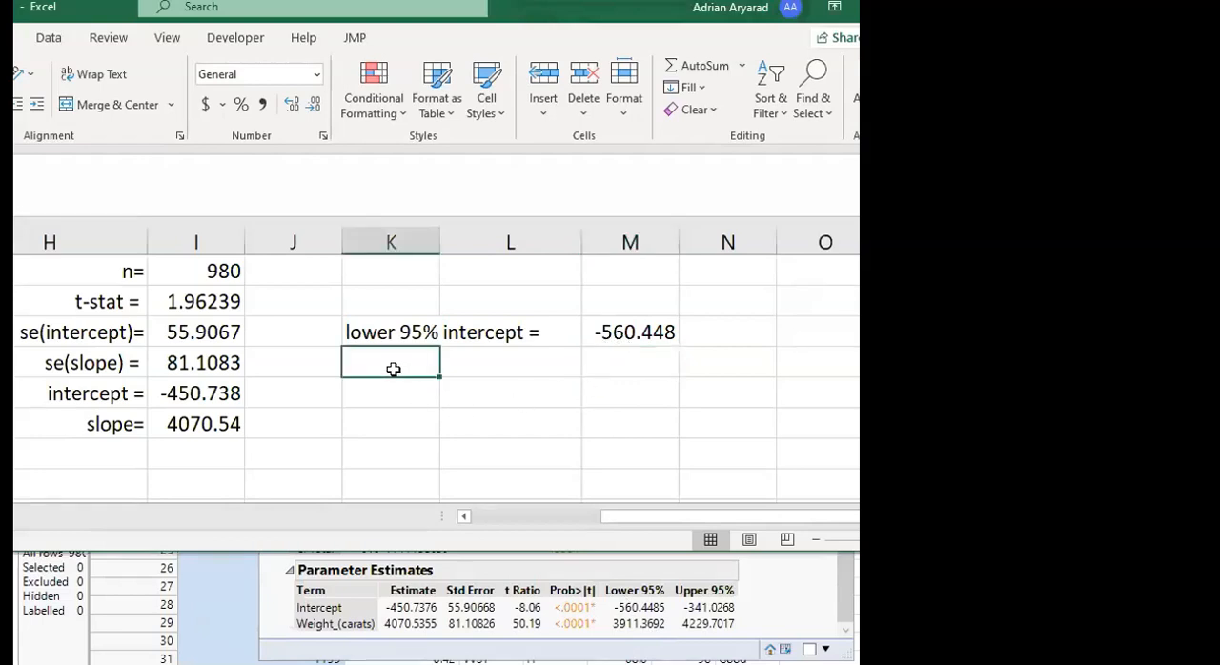
{"action": "type", "text": "upper"}
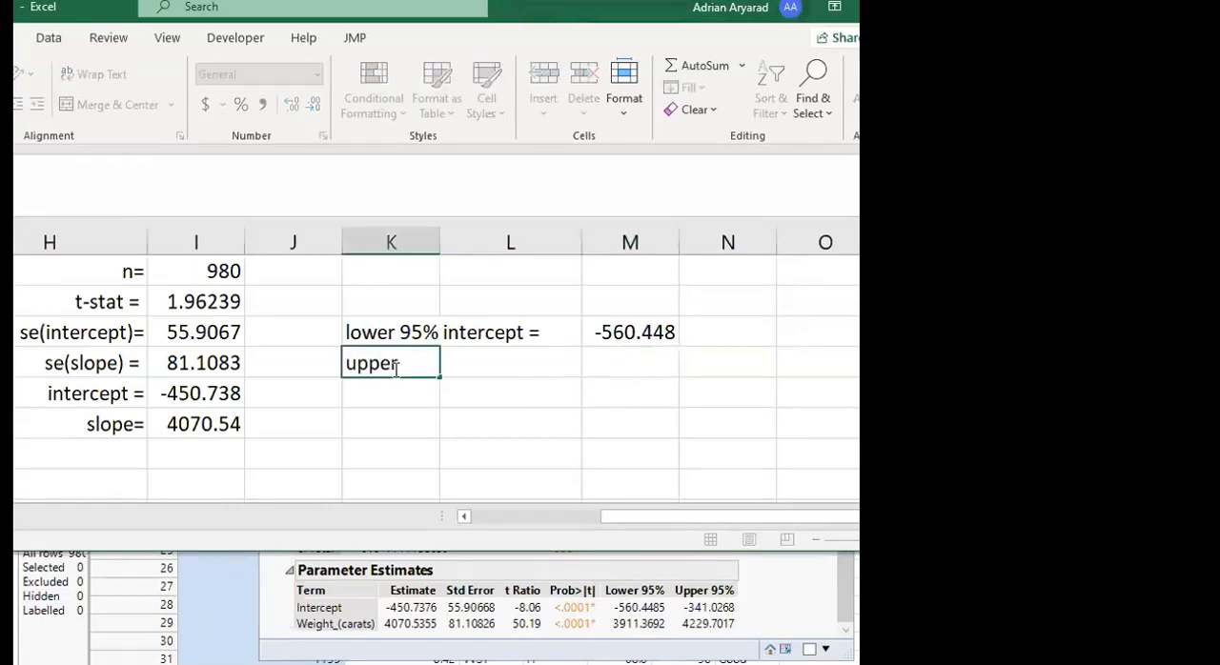
{"action": "type", "text": "95% intercept="}
{"action": "key", "text": "Tab"}
{"action": "key", "text": "Tab"}
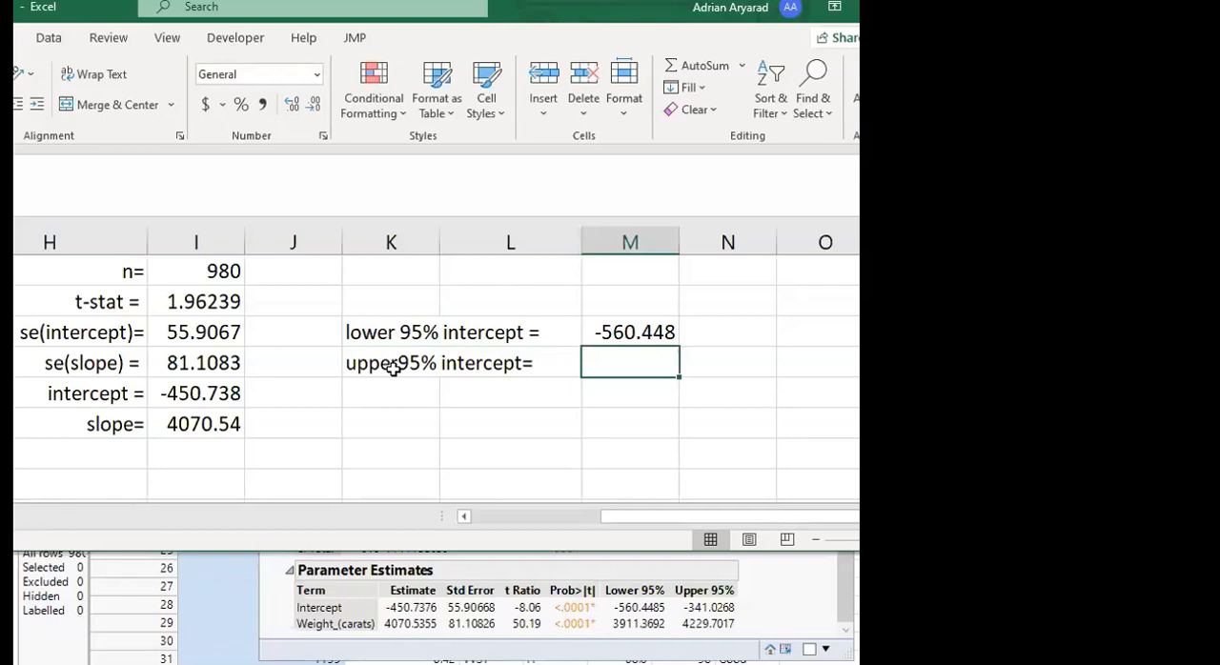
{"action": "type", "text": "="}
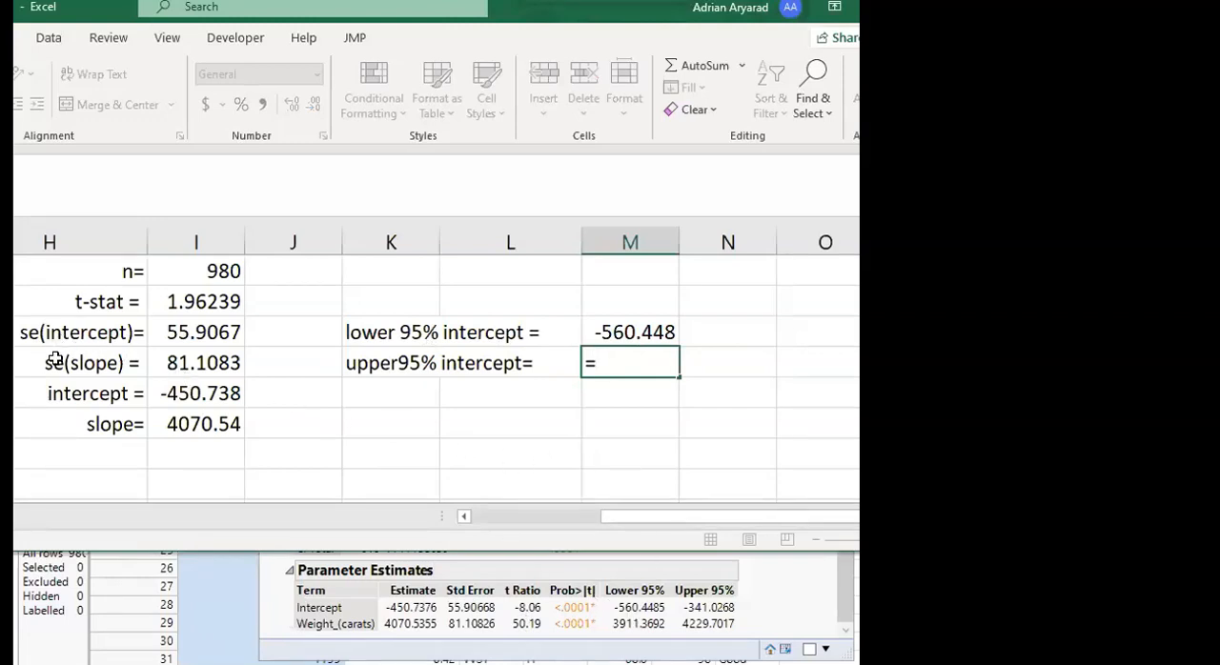
{"action": "left_click", "coordinate": [199, 331]}
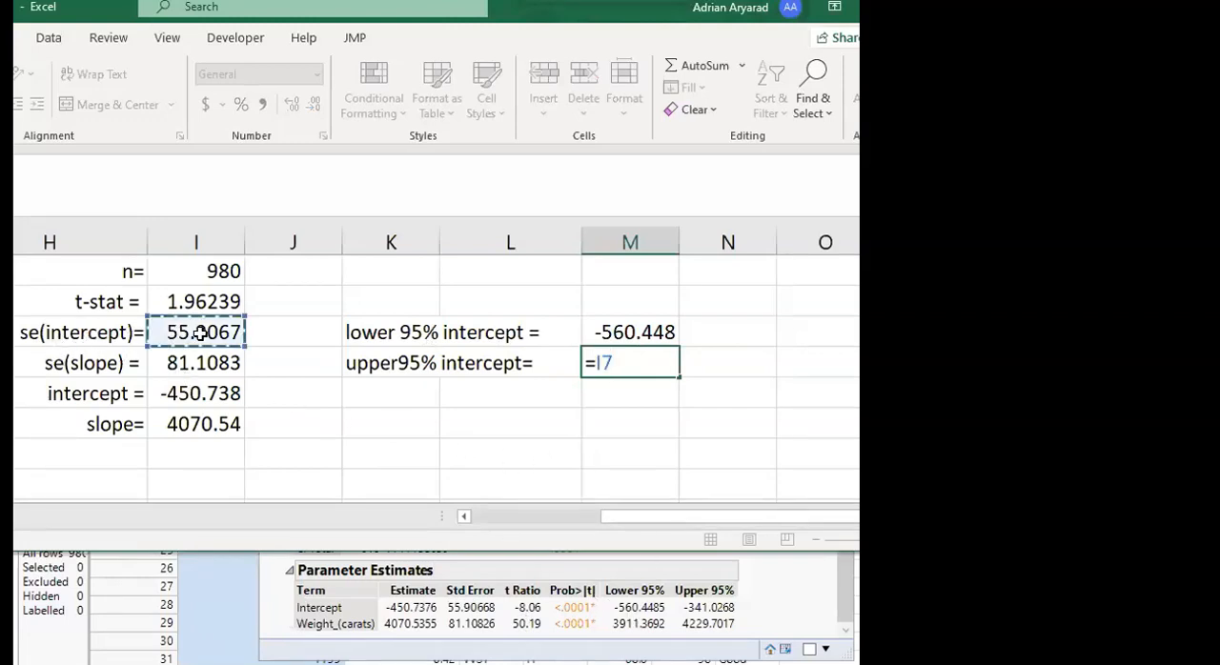
{"action": "type", "text": "+"}
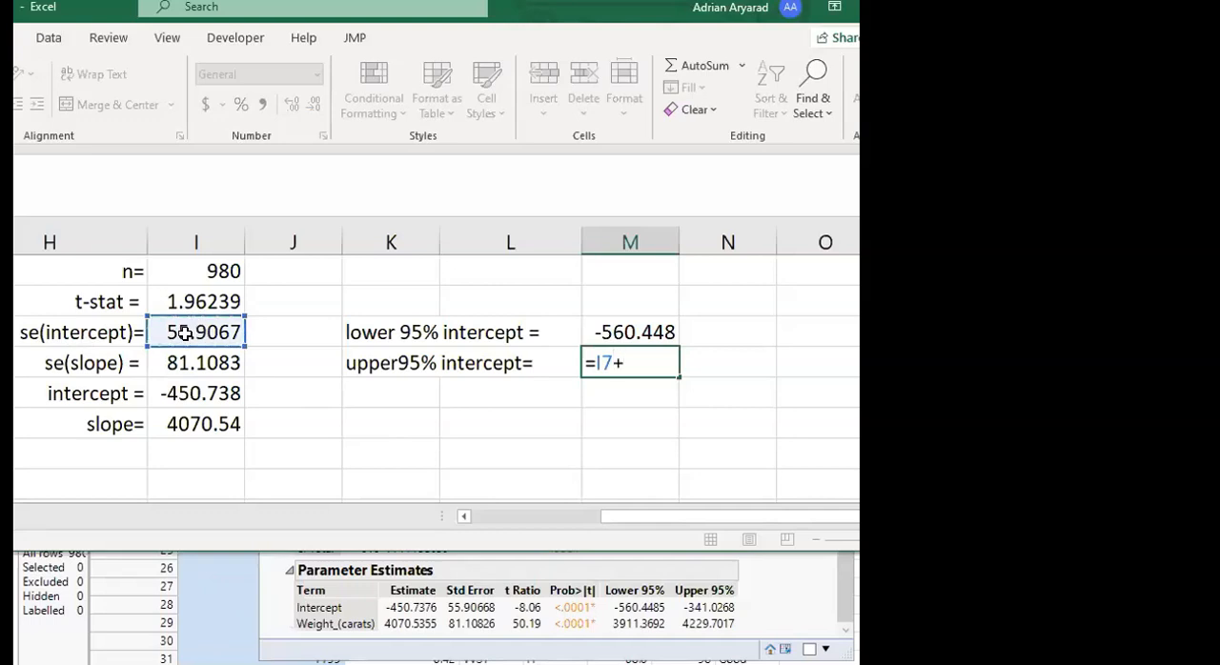
{"action": "left_click", "coordinate": [192, 300]}
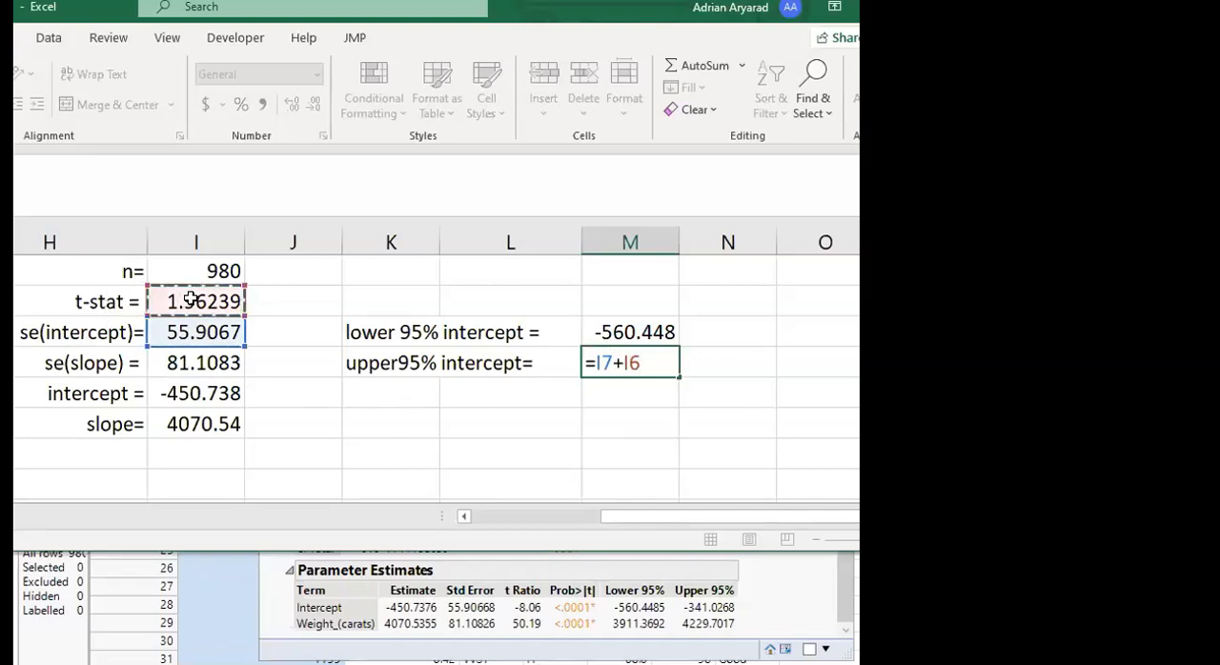
{"action": "type", "text": "*"}
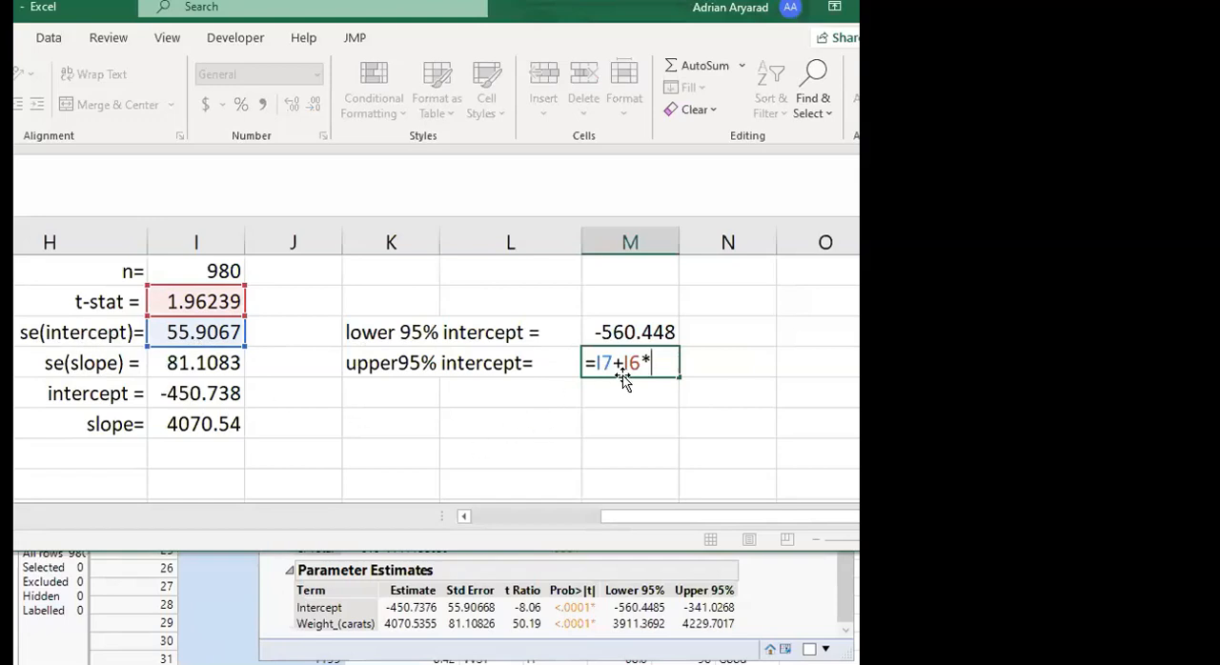
{"action": "key", "text": "BackSpace"}
{"action": "key", "text": "BackSpace"}
{"action": "key", "text": "BackSpace"}
{"action": "key", "text": "BackSpace"}
{"action": "key", "text": "BackSpace"}
{"action": "key", "text": "BackSpace"}
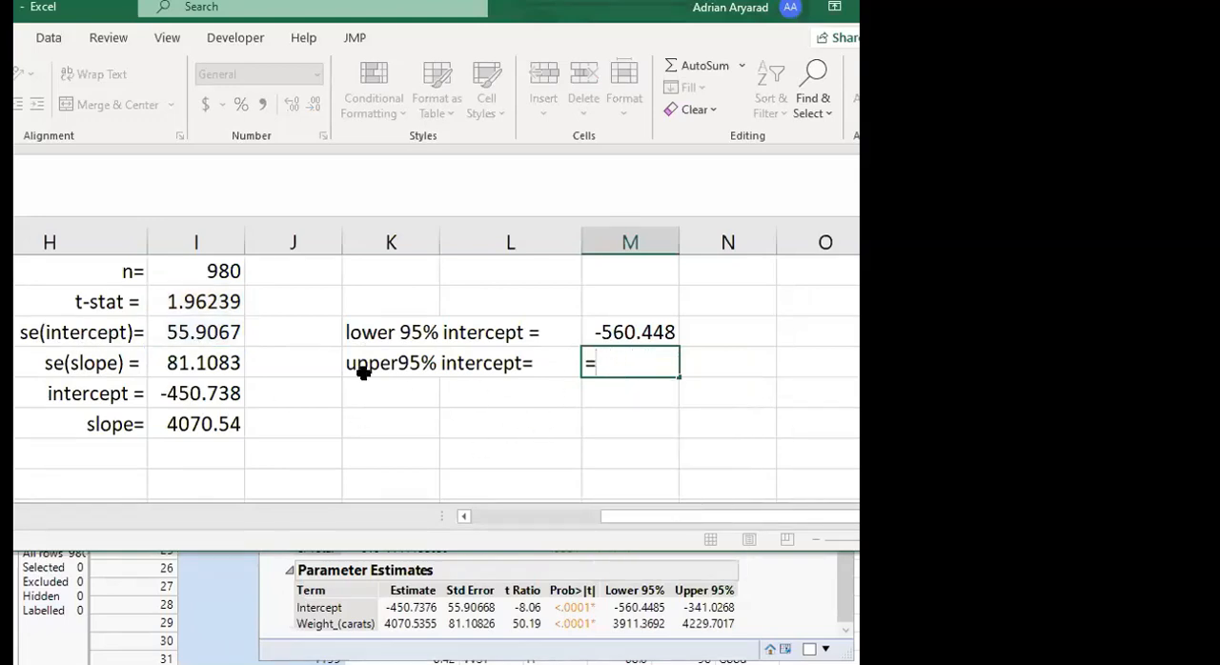
Calculate the intercept's upper 95% limit in column M as intercept plus its standard error times t-stat, =I9+I7*I6
{"action": "left_click", "coordinate": [200, 391]}
{"action": "type", "text": "+"}
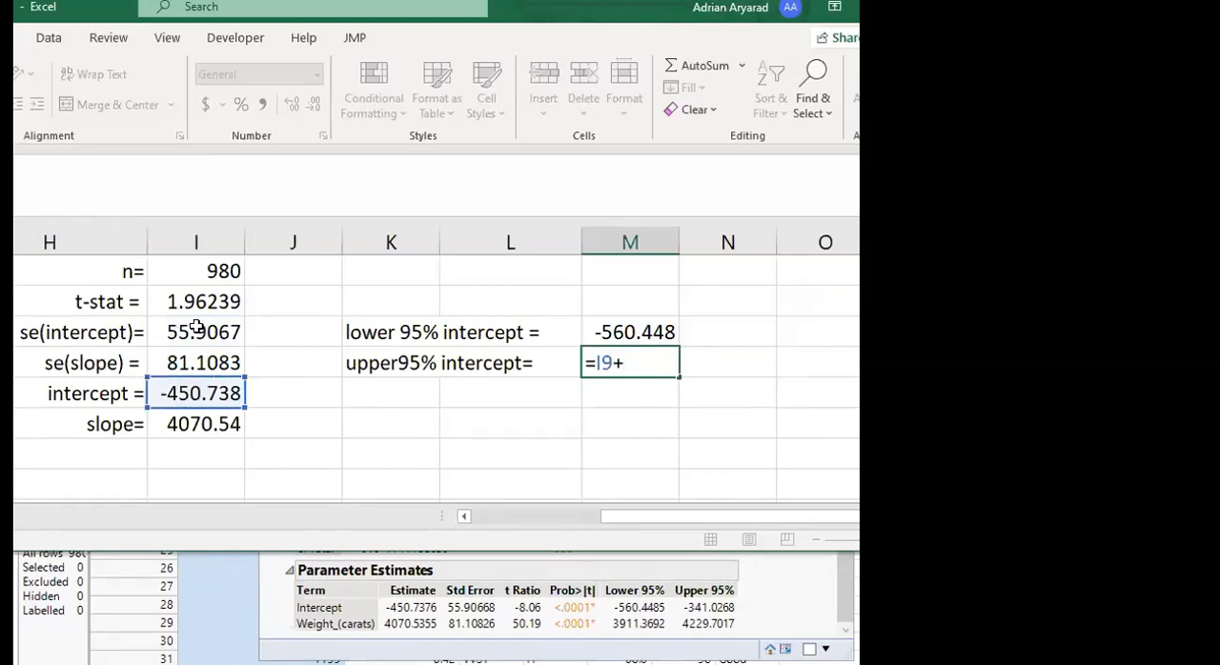
{"action": "left_click", "coordinate": [196, 327]}
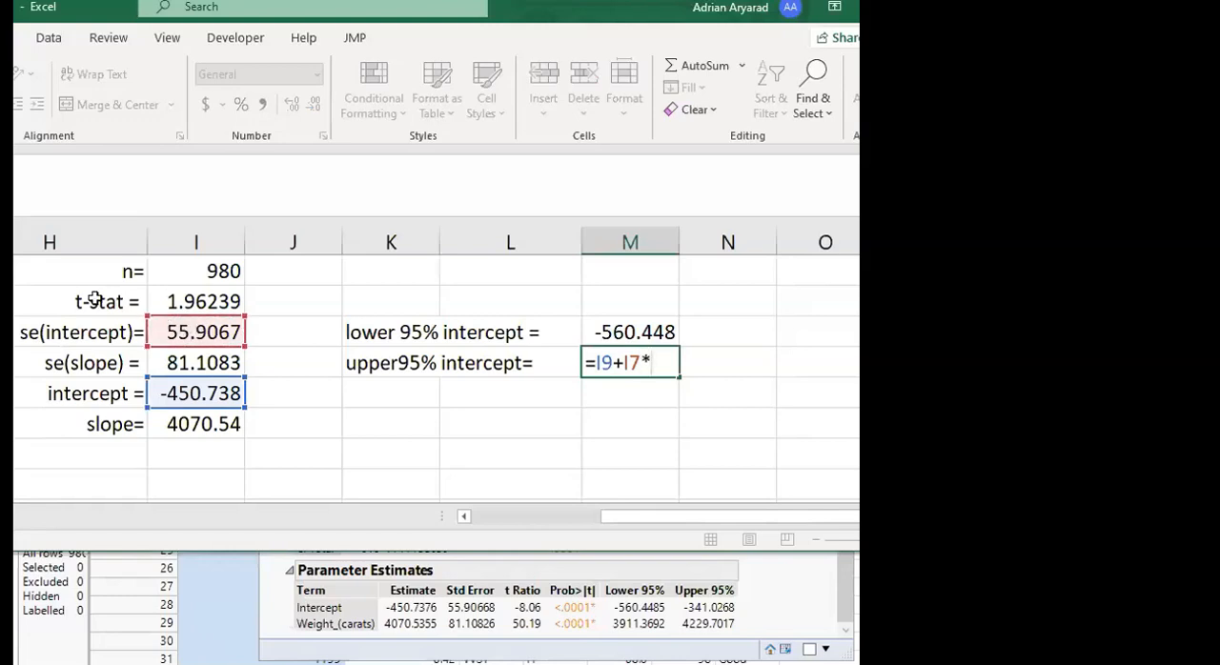
{"action": "left_click", "coordinate": [180, 295]}
{"action": "key", "text": "Return"}
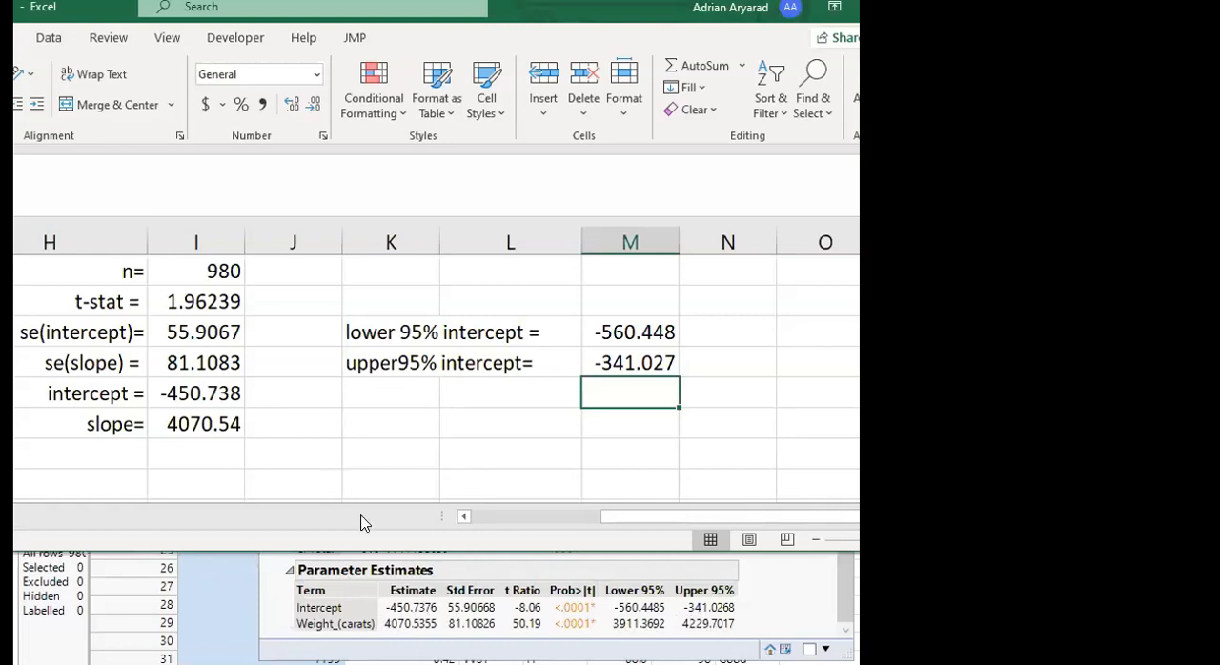
Bring the JMP fit report forward, shifted up and left and enlarged, with the Excel window minimized behind it
{"action": "left_click", "coordinate": [803, 592]}
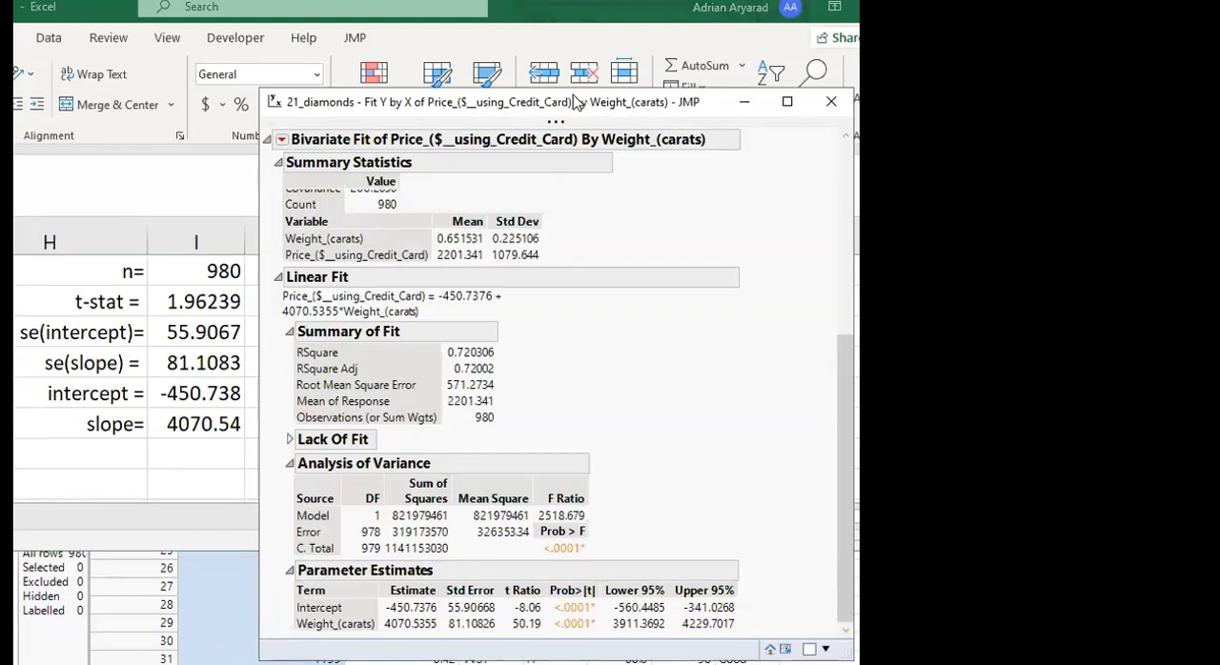
{"action": "left_click_drag", "start_coordinate": [576, 101], "coordinate": [429, 32]}
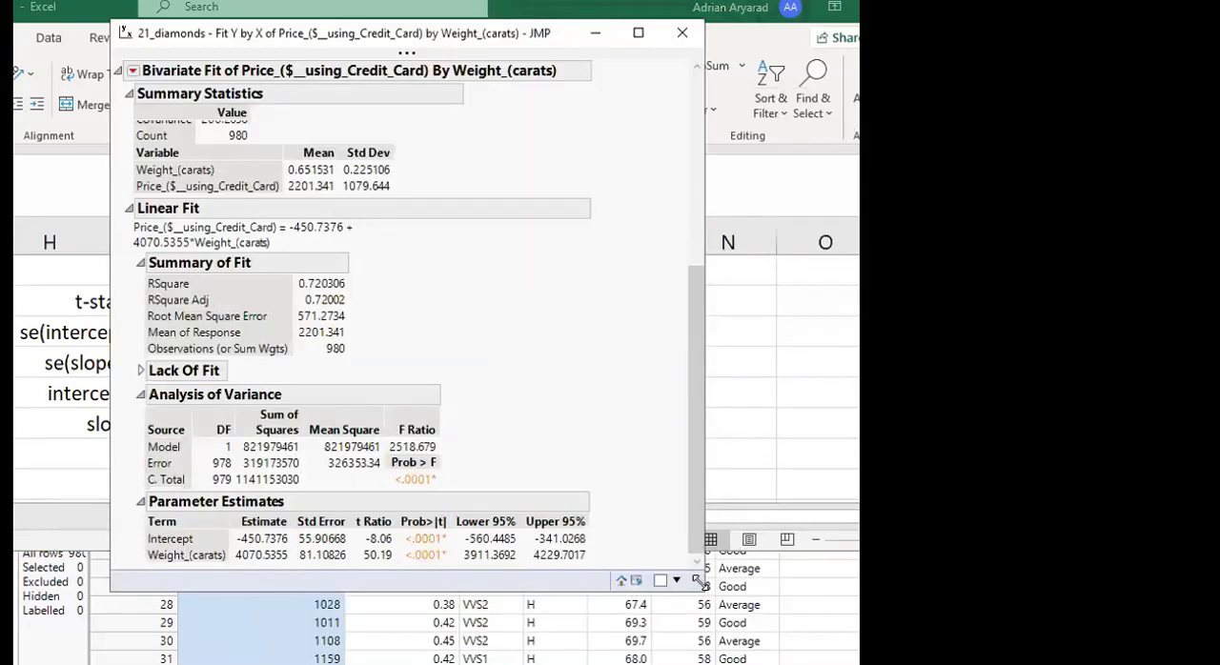
{"action": "left_click_drag", "start_coordinate": [697, 583], "coordinate": [855, 647]}
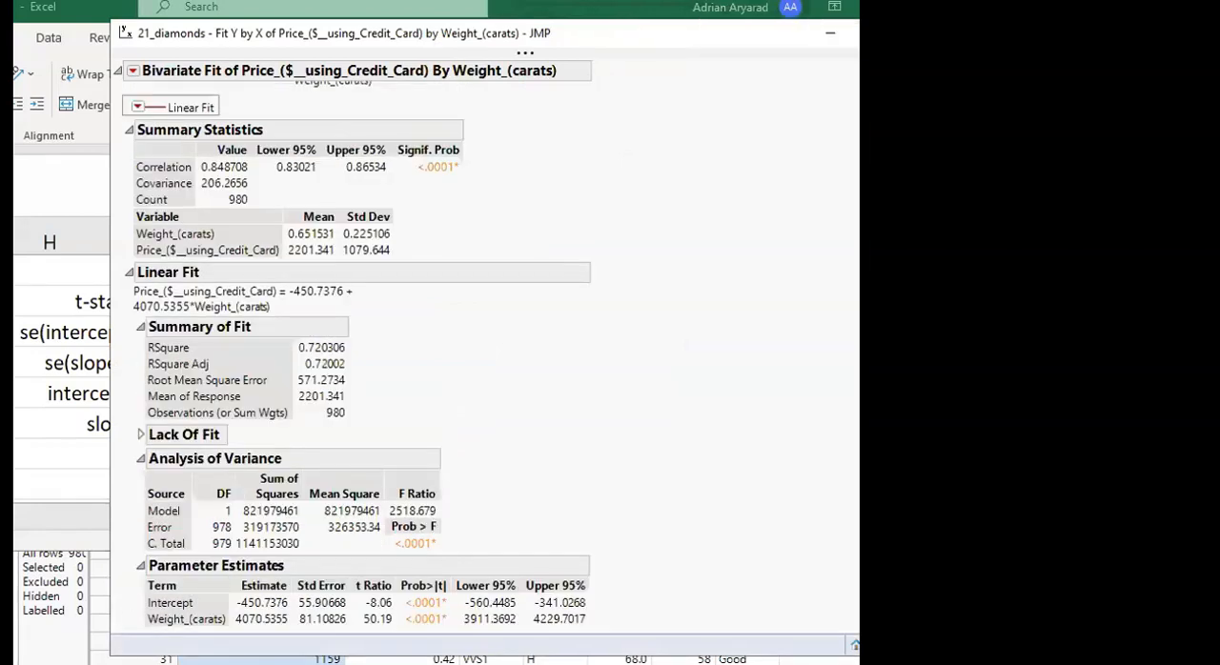
{"action": "left_click", "coordinate": [871, 8]}
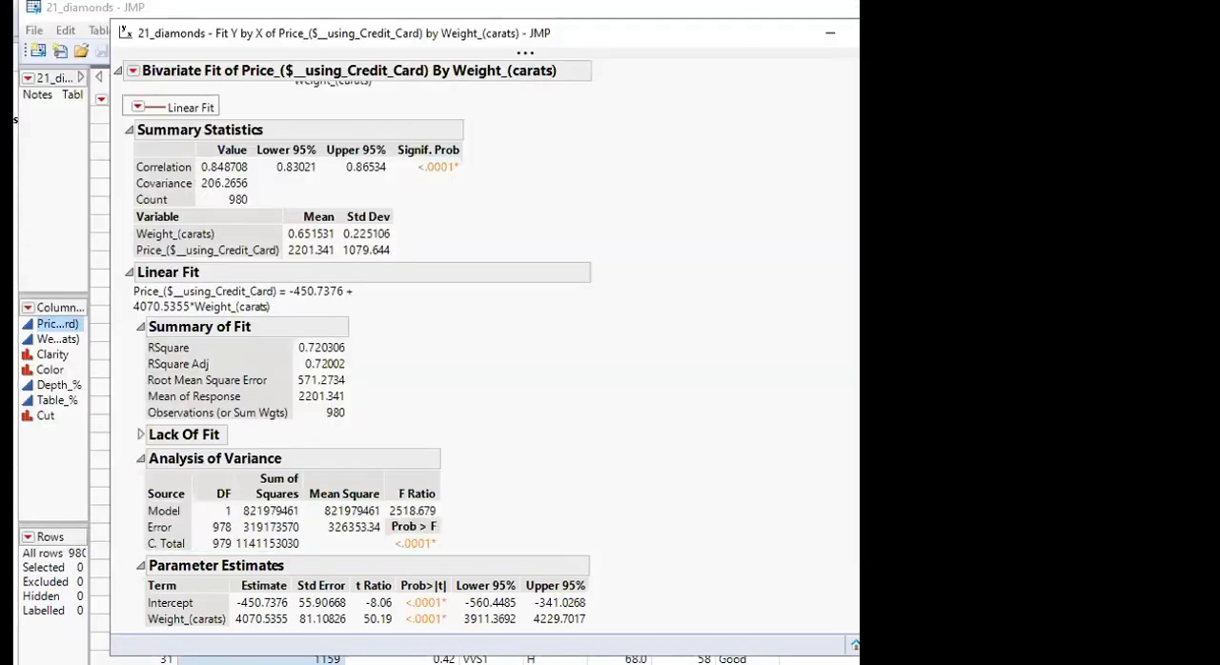
Switch to the chapter 21 slides and find the 95% confidence interval formulas for β1 and β0 on slide 24
{"action": "key", "text": "alt+Tab"}
{"action": "scroll", "coordinate": [463, 367], "scroll_direction": "up", "scroll_amount": 20}
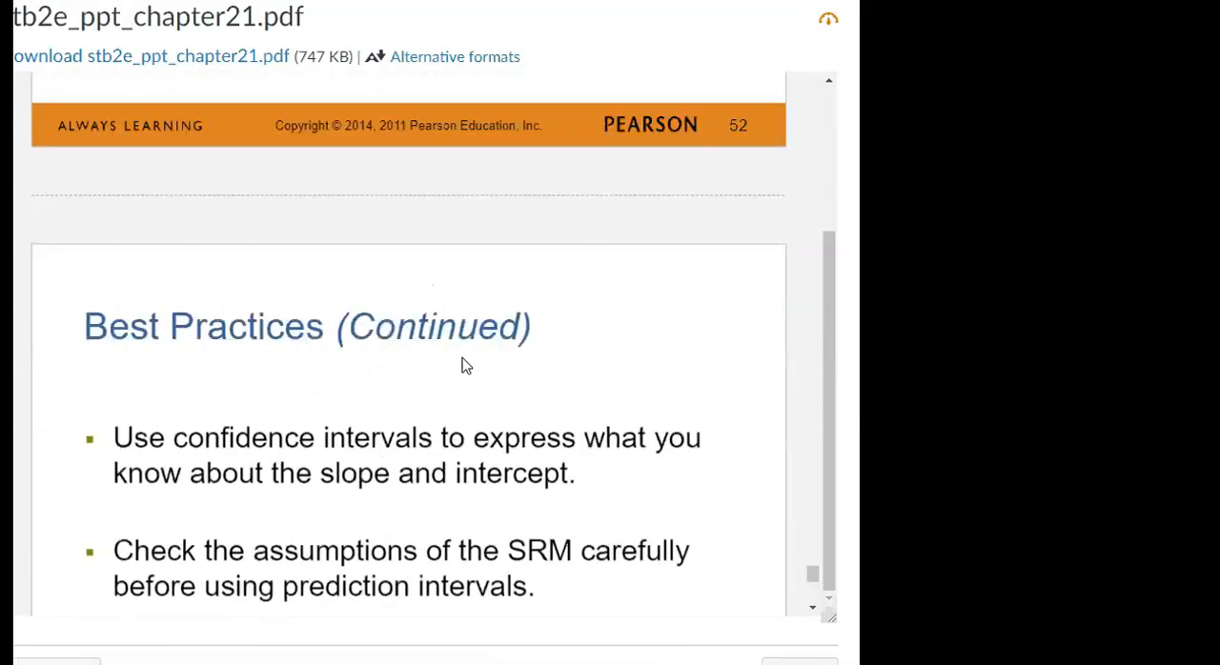
{"action": "scroll", "coordinate": [463, 367], "scroll_direction": "up", "scroll_amount": 20}
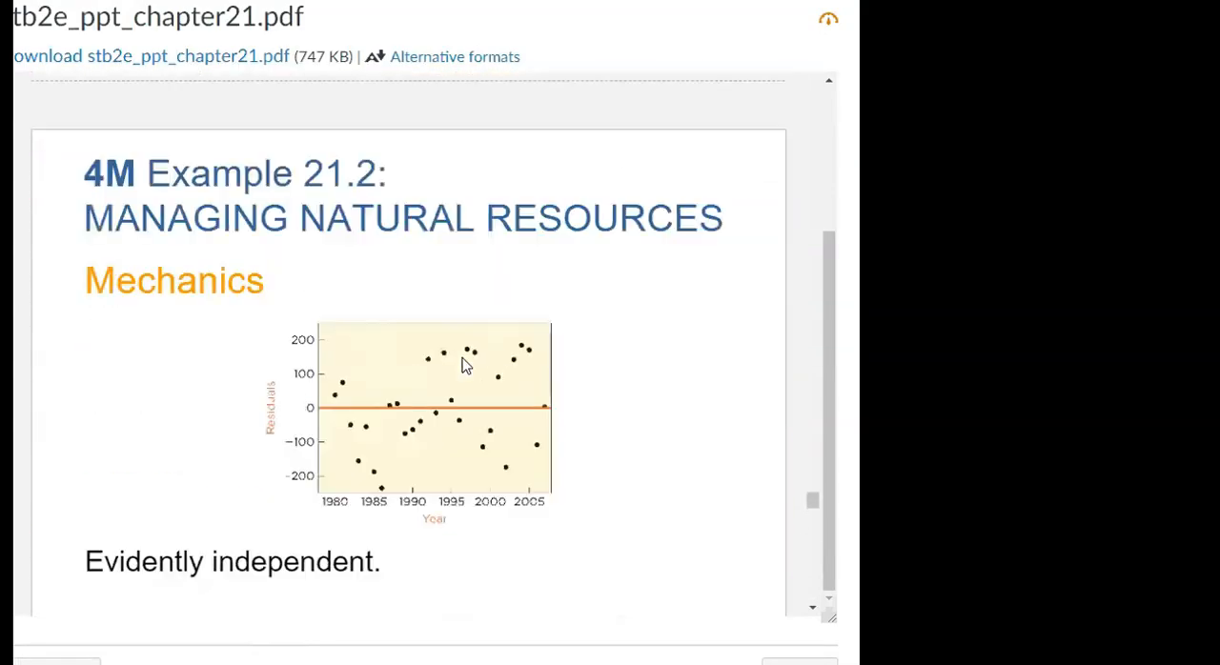
{"action": "scroll", "coordinate": [464, 366], "scroll_direction": "up", "scroll_amount": 20}
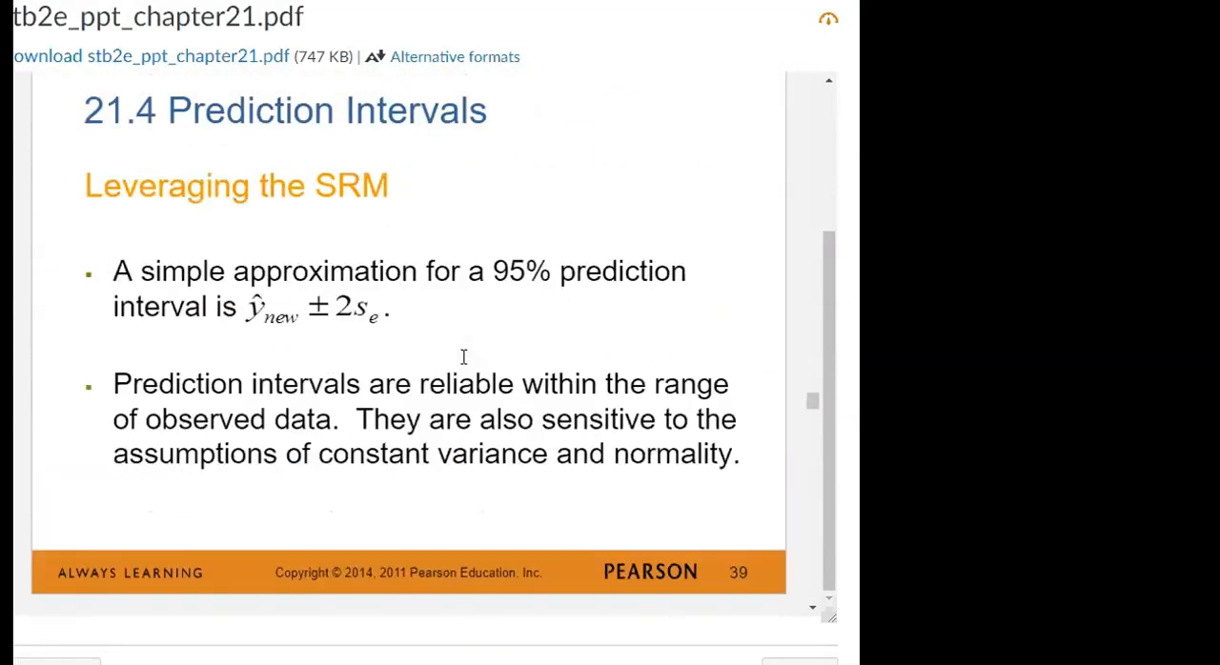
{"action": "scroll", "coordinate": [463, 367], "scroll_direction": "up", "scroll_amount": 20}
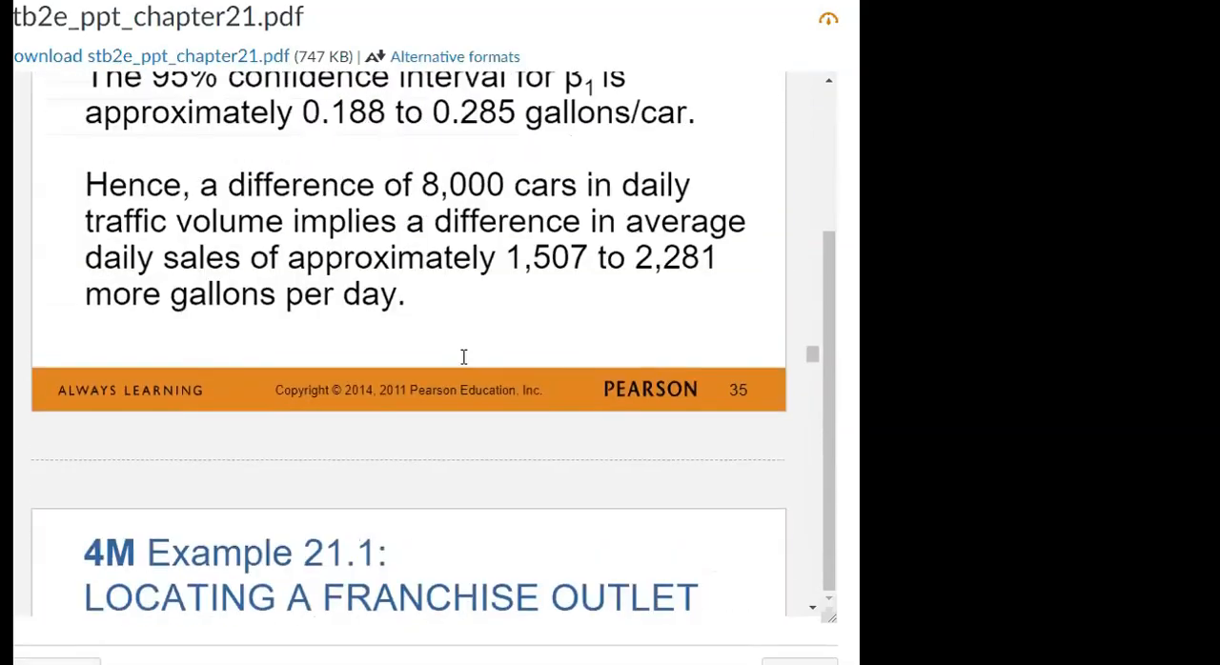
{"action": "scroll", "coordinate": [465, 366], "scroll_direction": "up", "scroll_amount": 20}
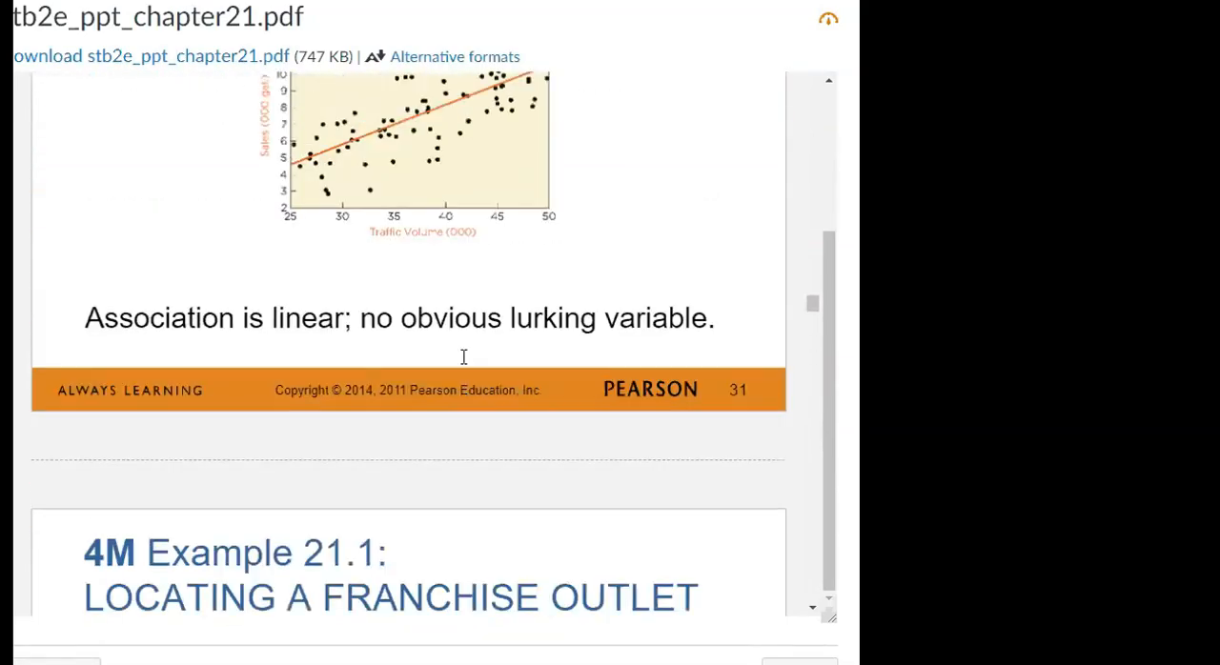
{"action": "scroll", "coordinate": [462, 365], "scroll_direction": "up", "scroll_amount": 20}
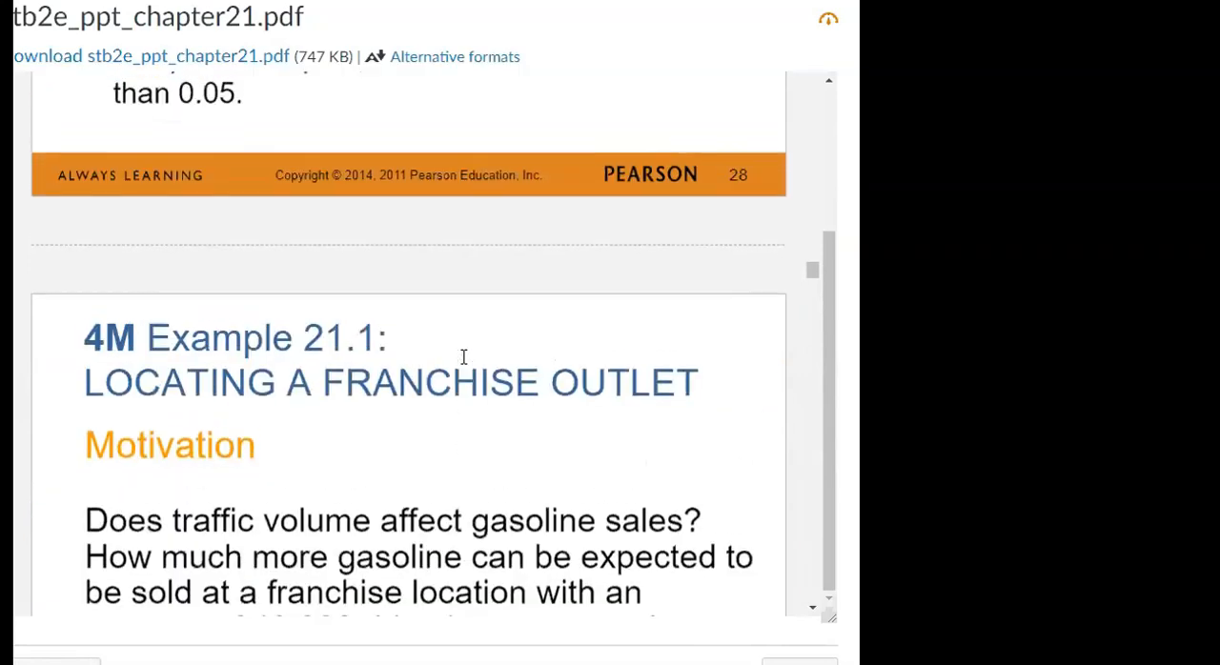
{"action": "scroll", "coordinate": [464, 366], "scroll_direction": "up", "scroll_amount": 20}
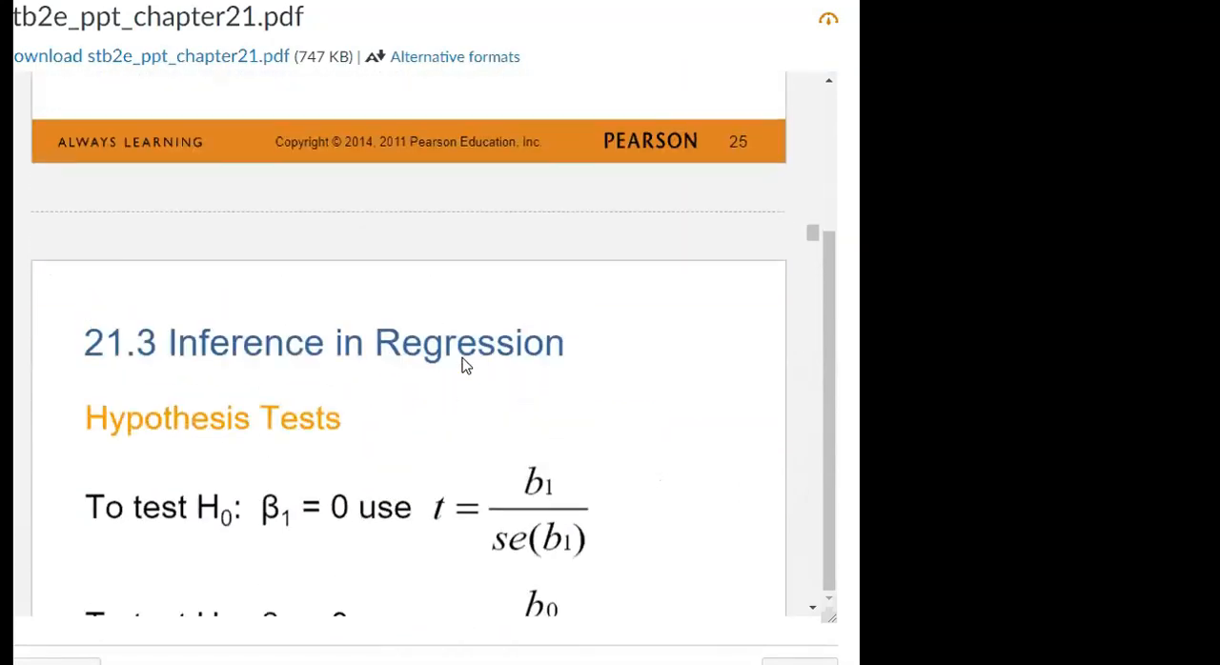
{"action": "scroll", "coordinate": [465, 366], "scroll_direction": "up", "scroll_amount": 10}
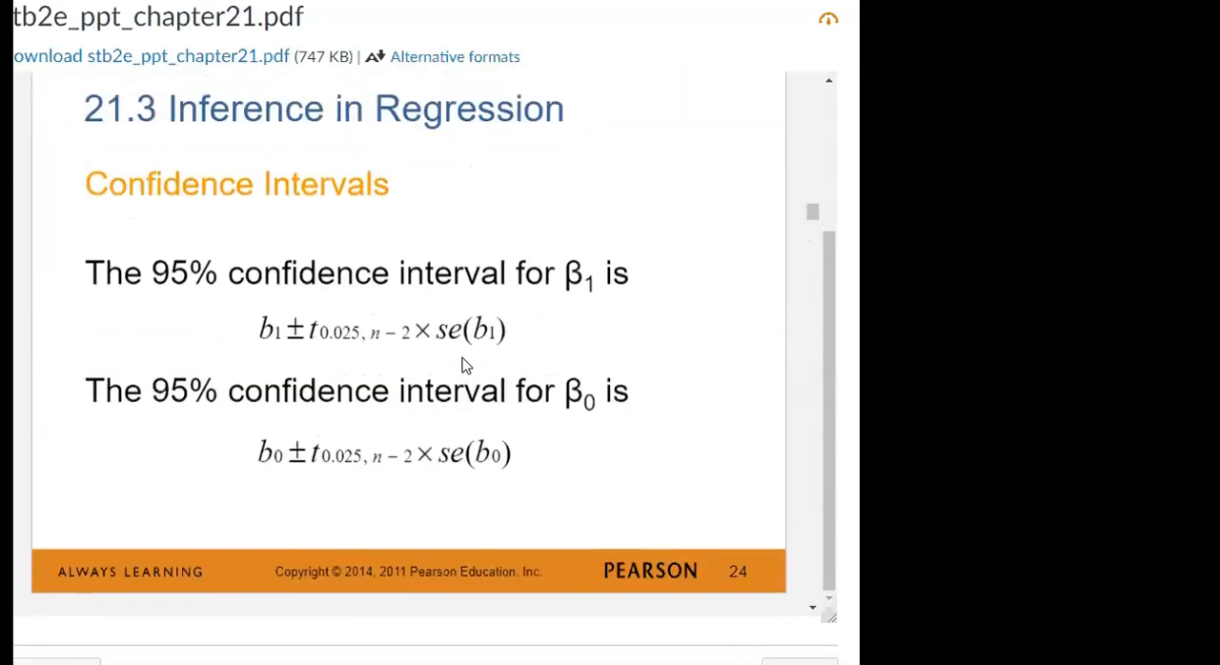
{"action": "scroll", "coordinate": [463, 361], "scroll_direction": "down", "scroll_amount": 1}
{"action": "scroll", "coordinate": [465, 357], "scroll_direction": "up", "scroll_amount": 1}
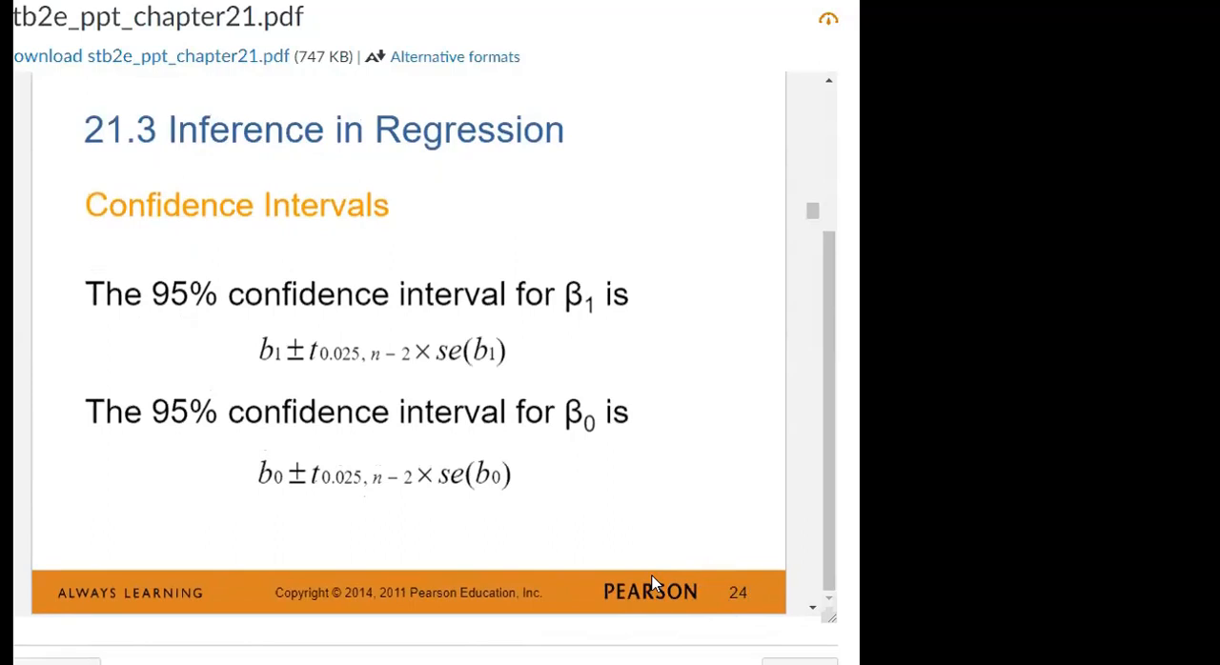
Return to the JMP fit report and look over the optional columns available for the Parameter Estimates table
{"action": "mouse_move", "coordinate": [133, 664]}
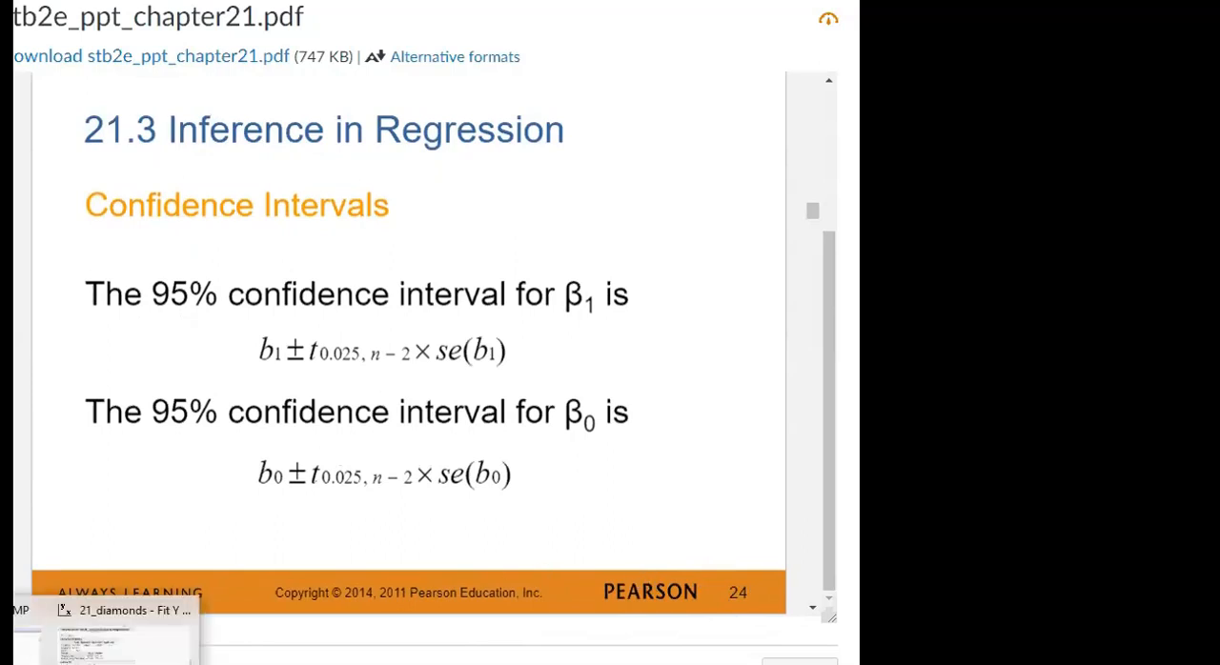
{"action": "left_click", "coordinate": [134, 643]}
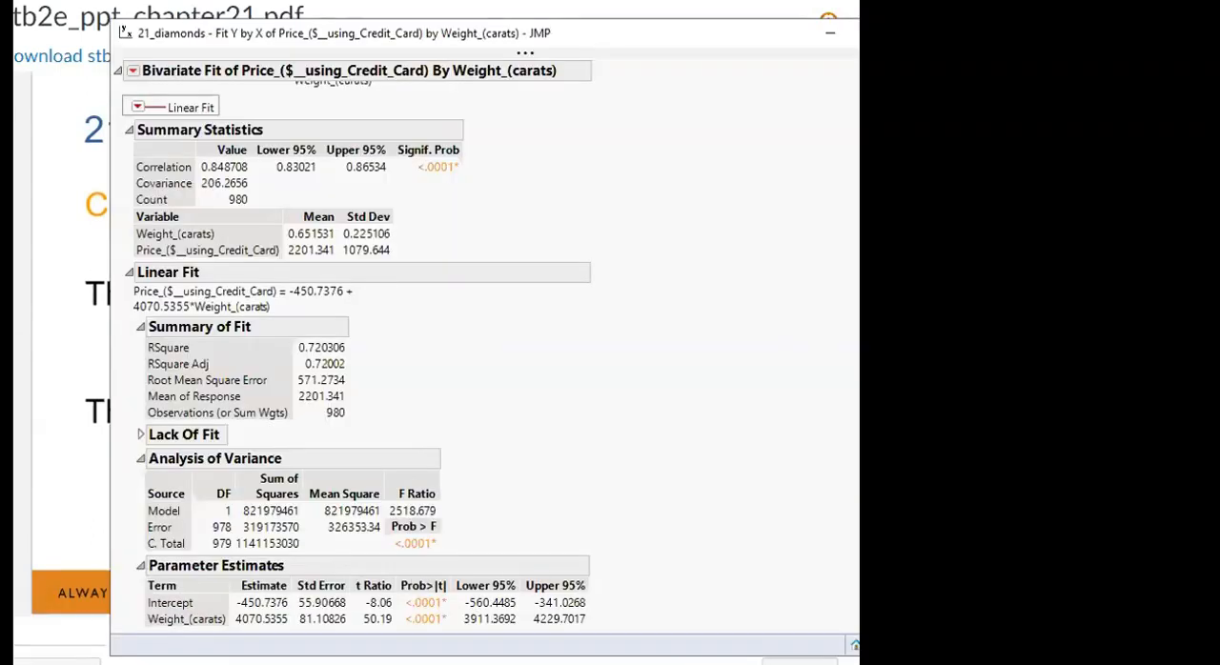
{"action": "right_click", "coordinate": [353, 611]}
{"action": "mouse_move", "coordinate": [185, 401]}
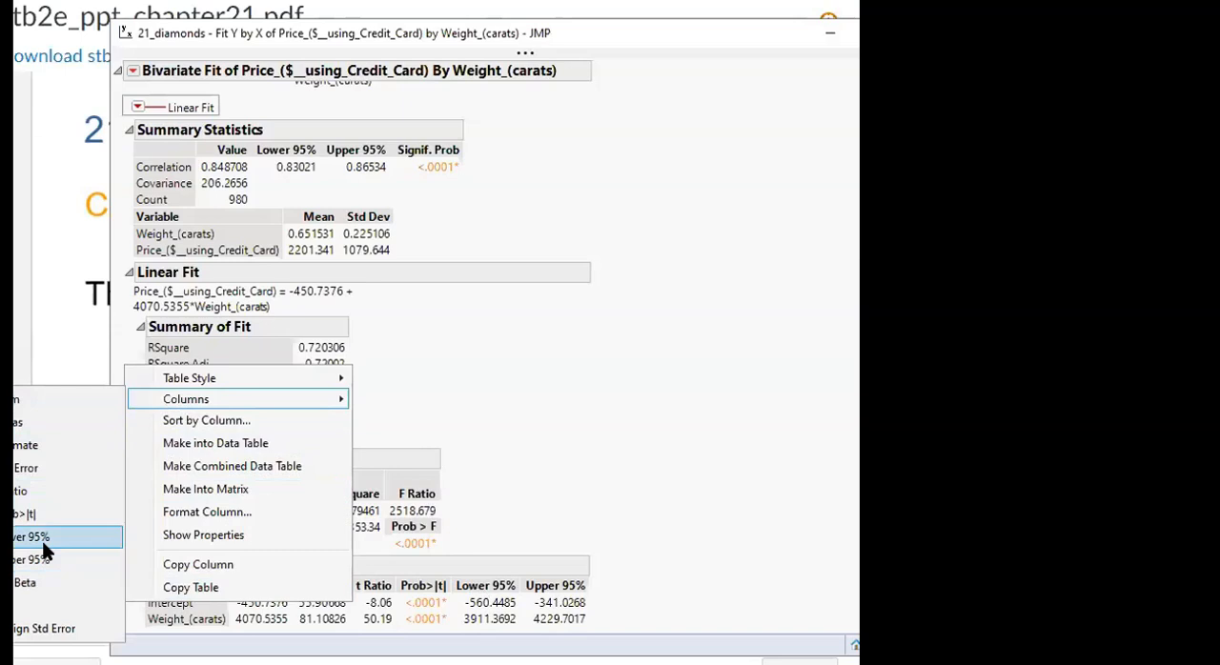
{"action": "left_click", "coordinate": [588, 459]}
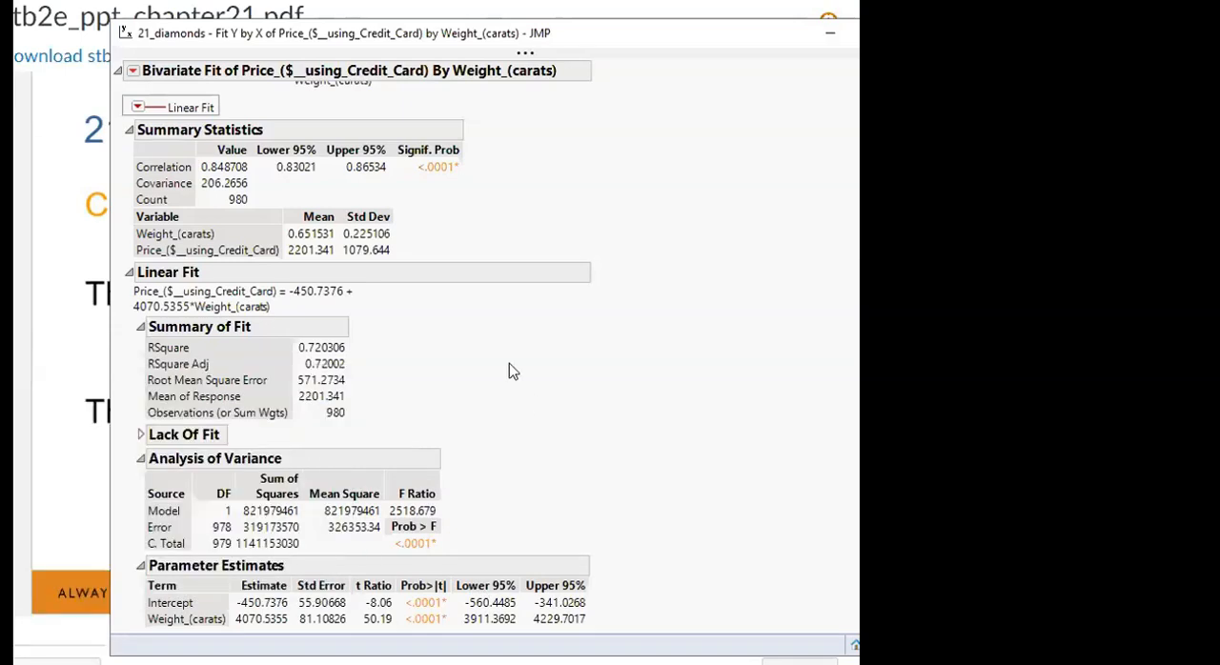
{"action": "scroll", "coordinate": [667, 316], "scroll_direction": "up", "scroll_amount": 3}
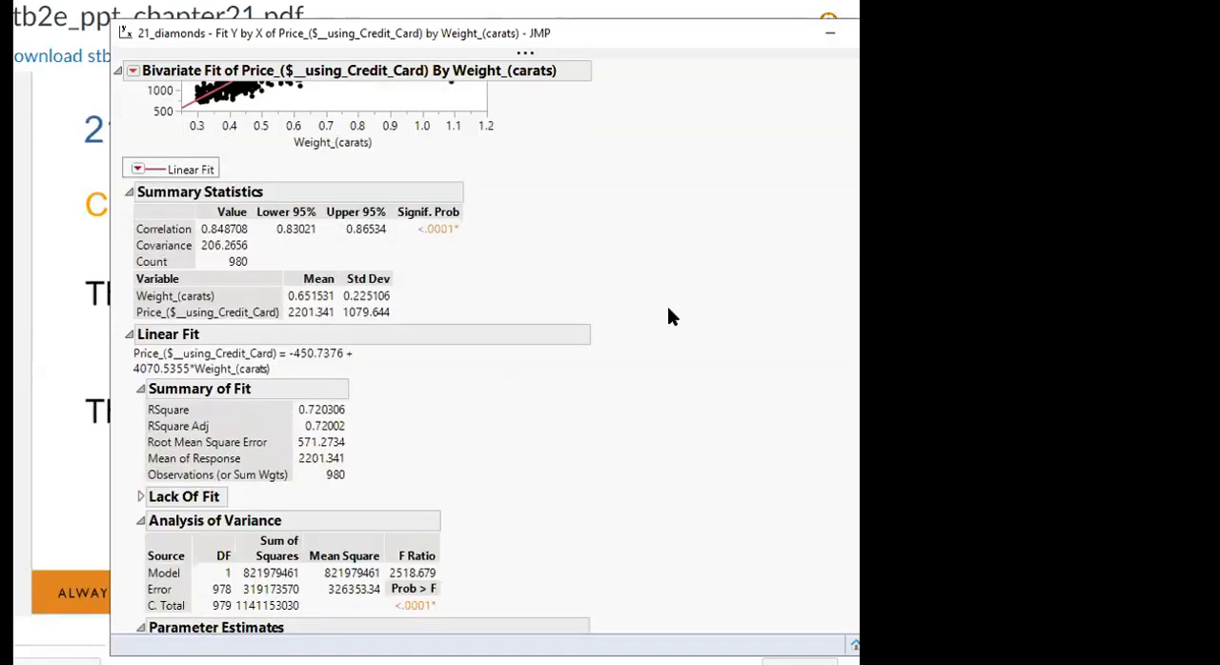
Go back to the chapter 21 slides and find the 95% prediction interval formula for y new on slide 38
{"action": "left_click", "coordinate": [54, 351]}
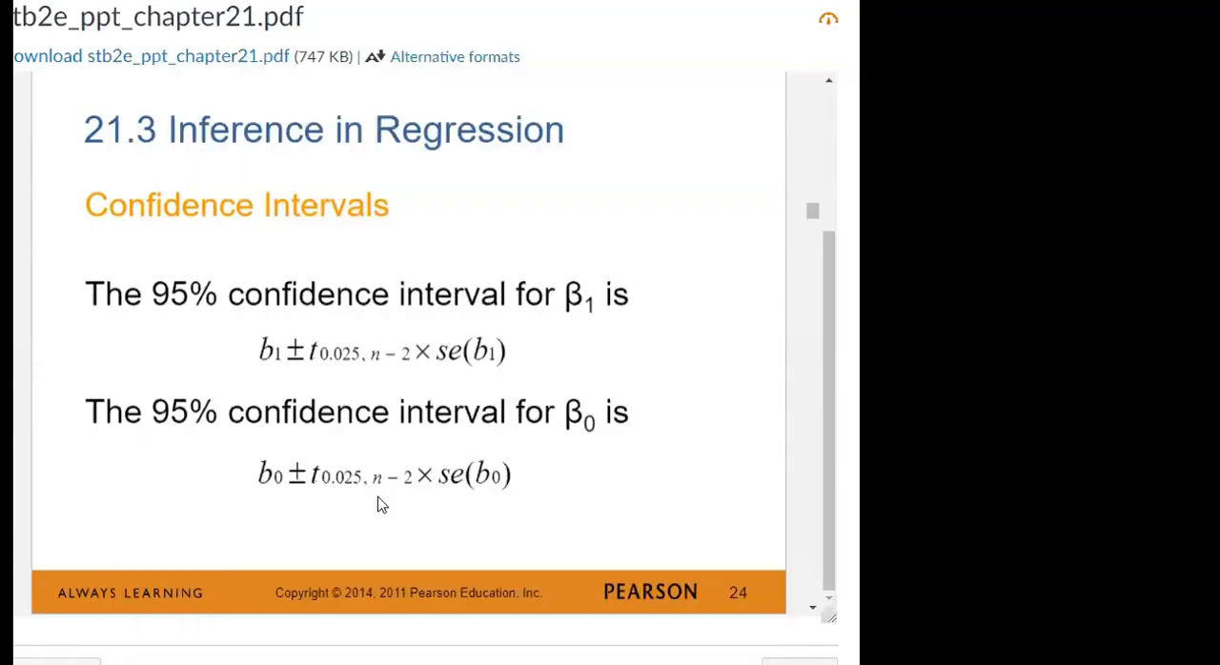
{"action": "scroll", "coordinate": [381, 501], "scroll_direction": "down", "scroll_amount": 10}
{"action": "scroll", "coordinate": [378, 496], "scroll_direction": "down", "scroll_amount": 12}
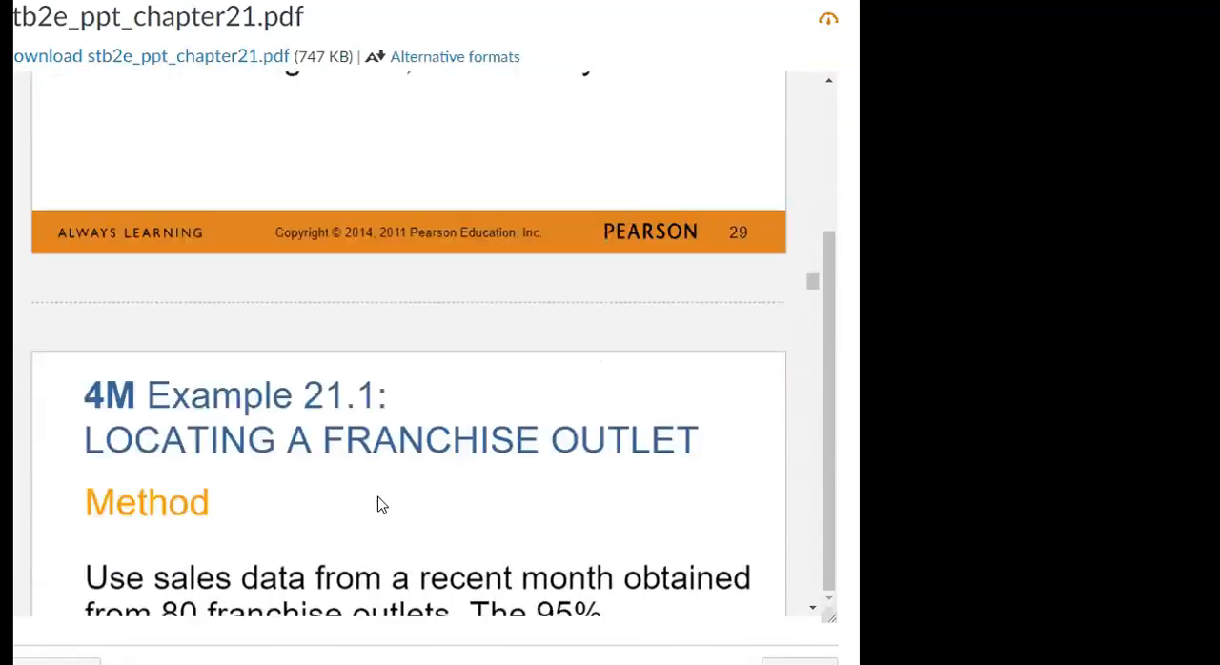
{"action": "scroll", "coordinate": [379, 496], "scroll_direction": "down", "scroll_amount": 15}
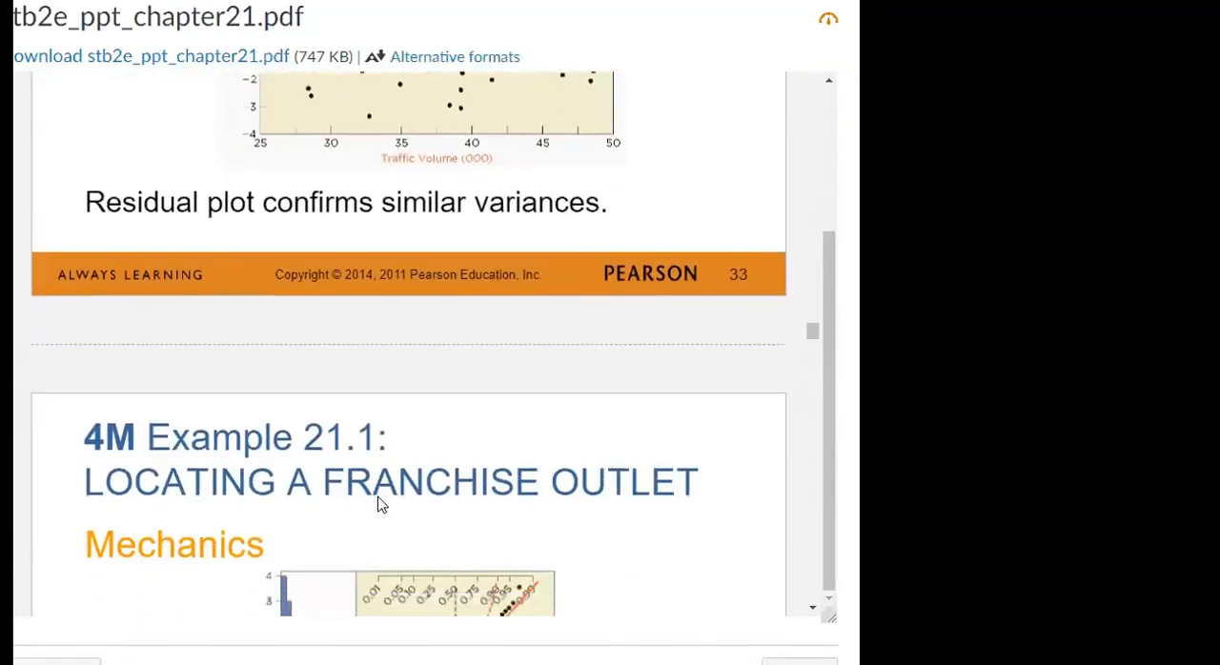
{"action": "scroll", "coordinate": [378, 496], "scroll_direction": "down", "scroll_amount": 15}
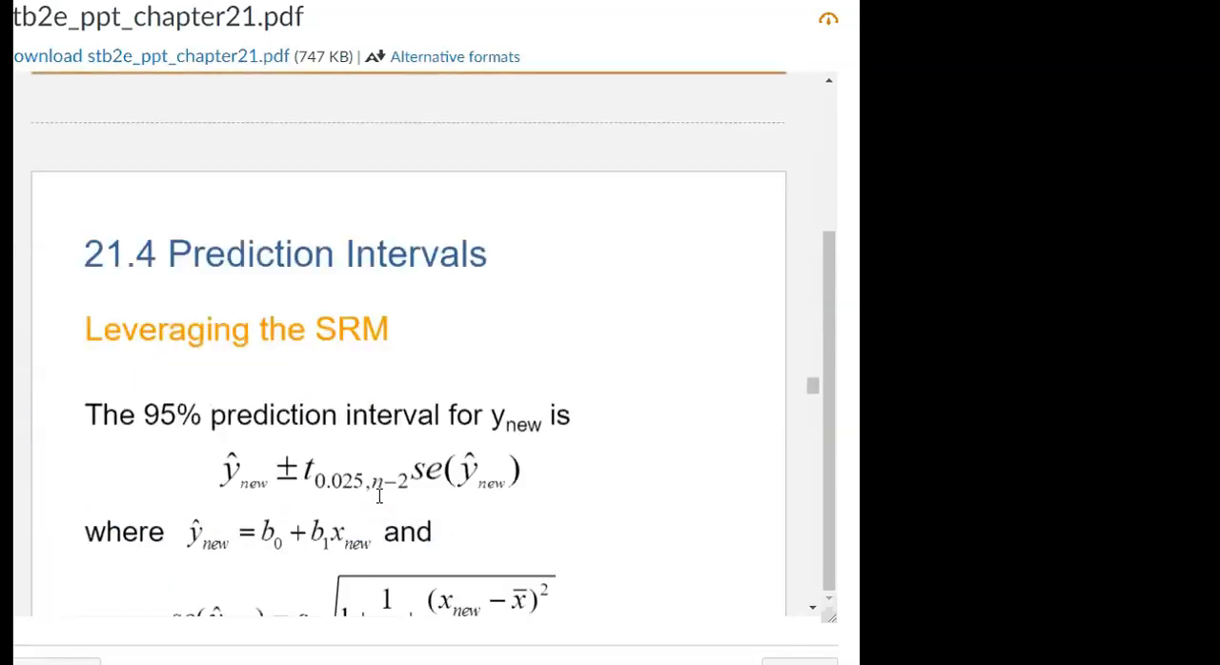
{"action": "scroll", "coordinate": [381, 499], "scroll_direction": "up", "scroll_amount": 1}
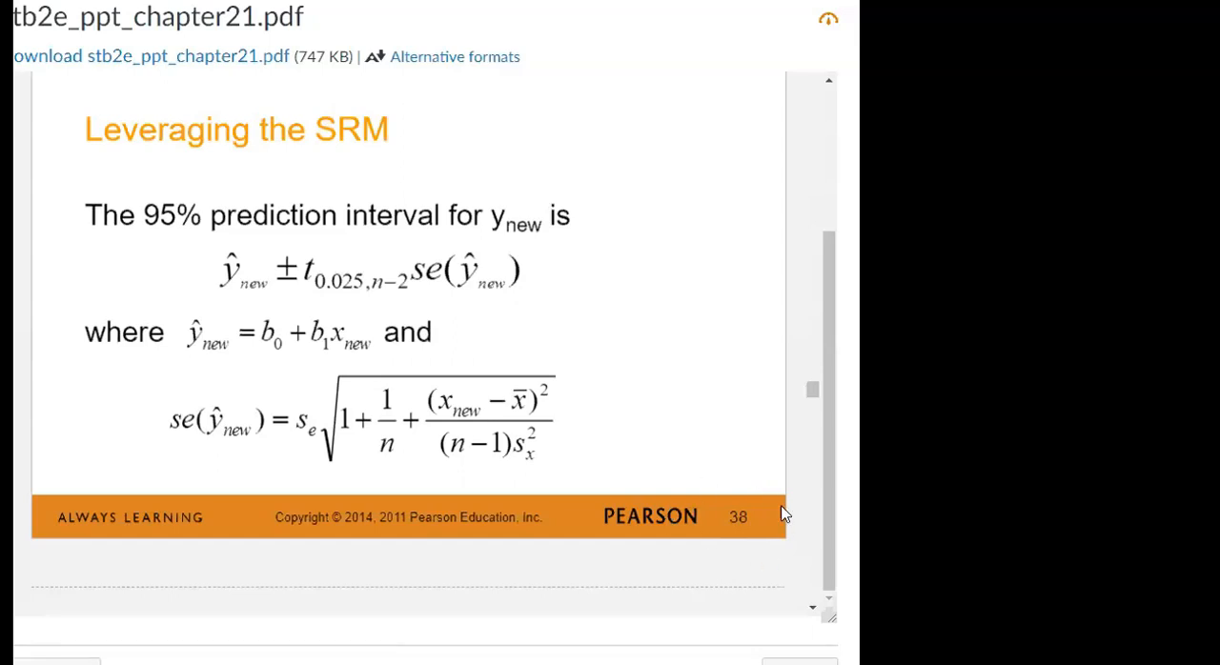
Bring the JMP fit report in front of the slides, move it aside, and save the linear fit's individual confidence limit formulas
{"action": "key", "text": "alt+Tab"}
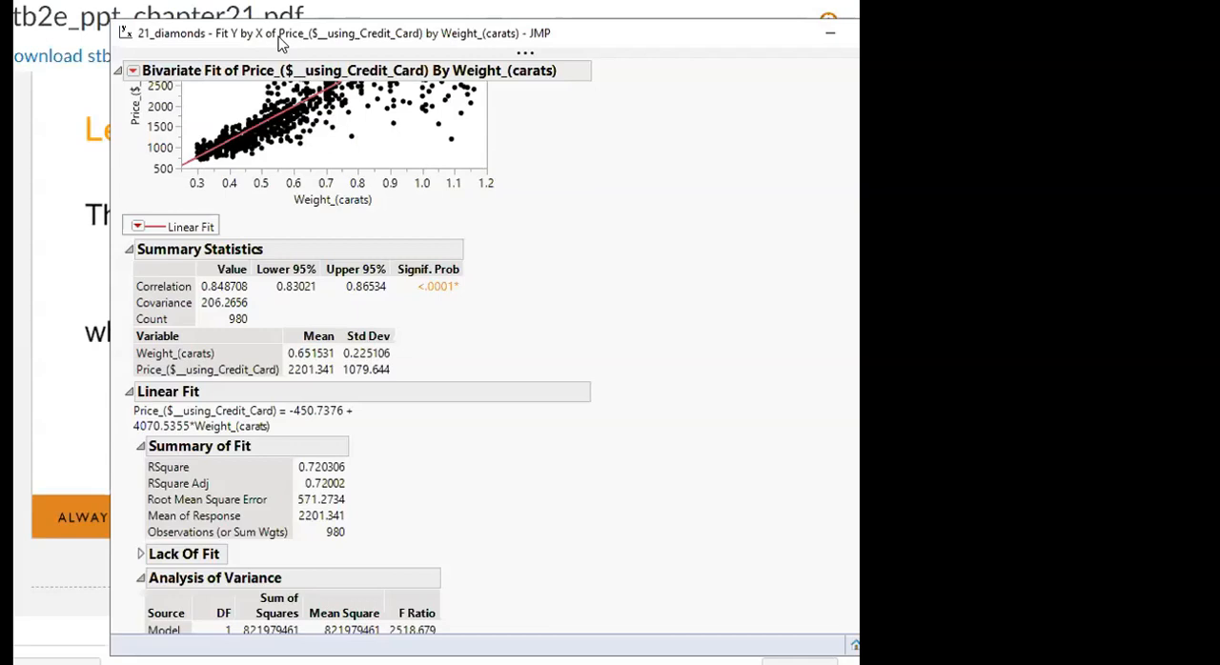
{"action": "left_click_drag", "start_coordinate": [279, 40], "coordinate": [552, 21]}
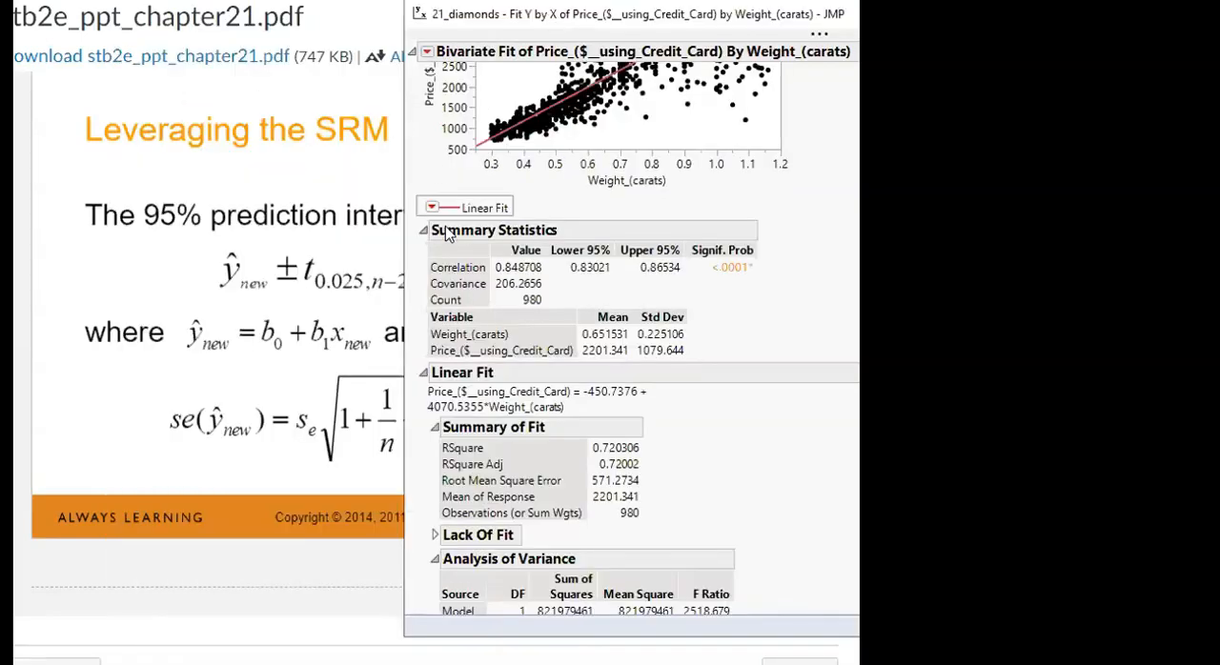
{"action": "left_click", "coordinate": [433, 207]}
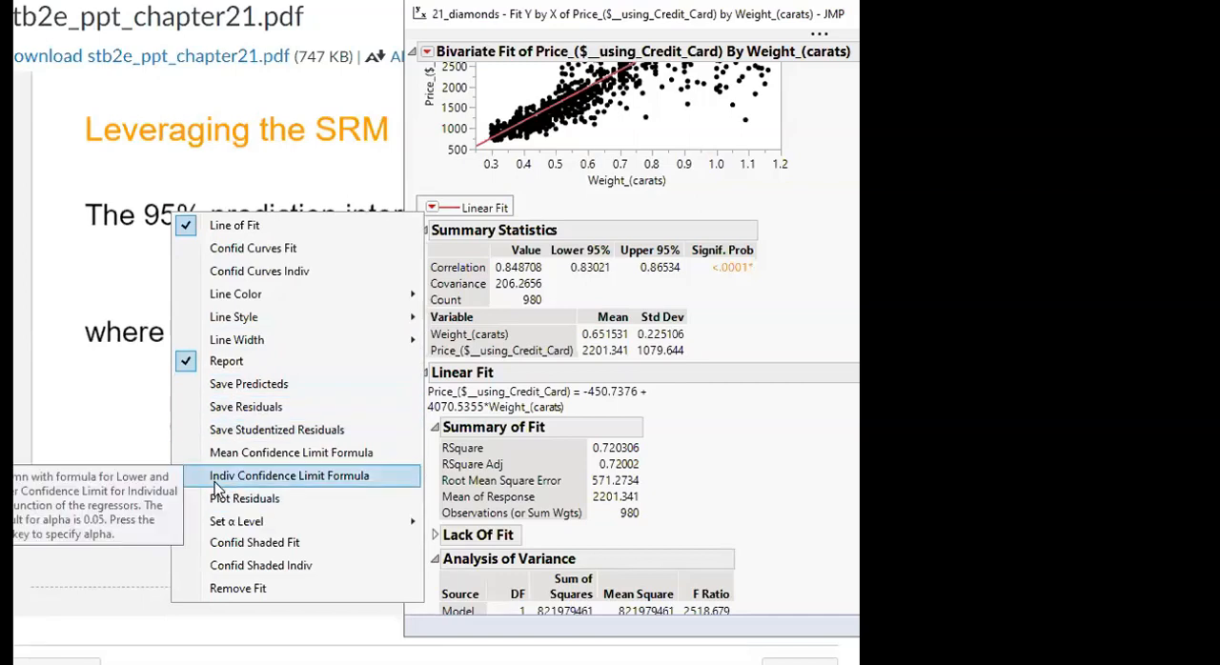
{"action": "left_click", "coordinate": [291, 483]}
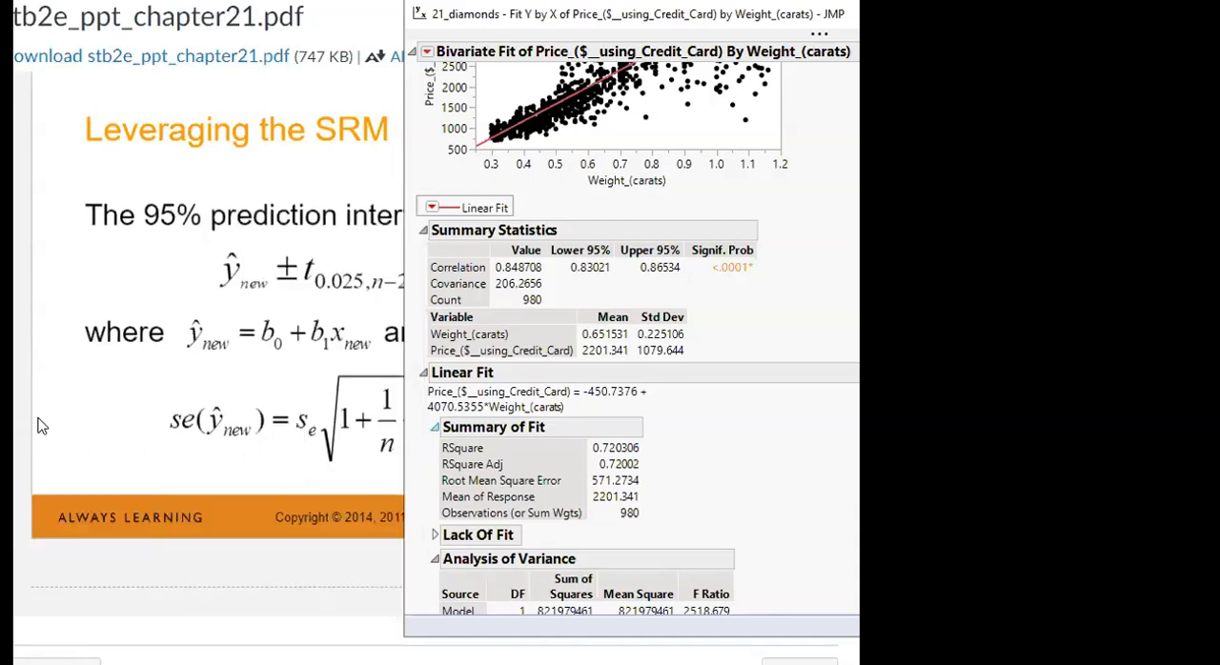
Bring up the 21_diamonds data table, shifted and widened, and look over the Lower 95% Indiv and Upper 95% Indiv price columns
{"action": "left_click", "coordinate": [46, 663]}
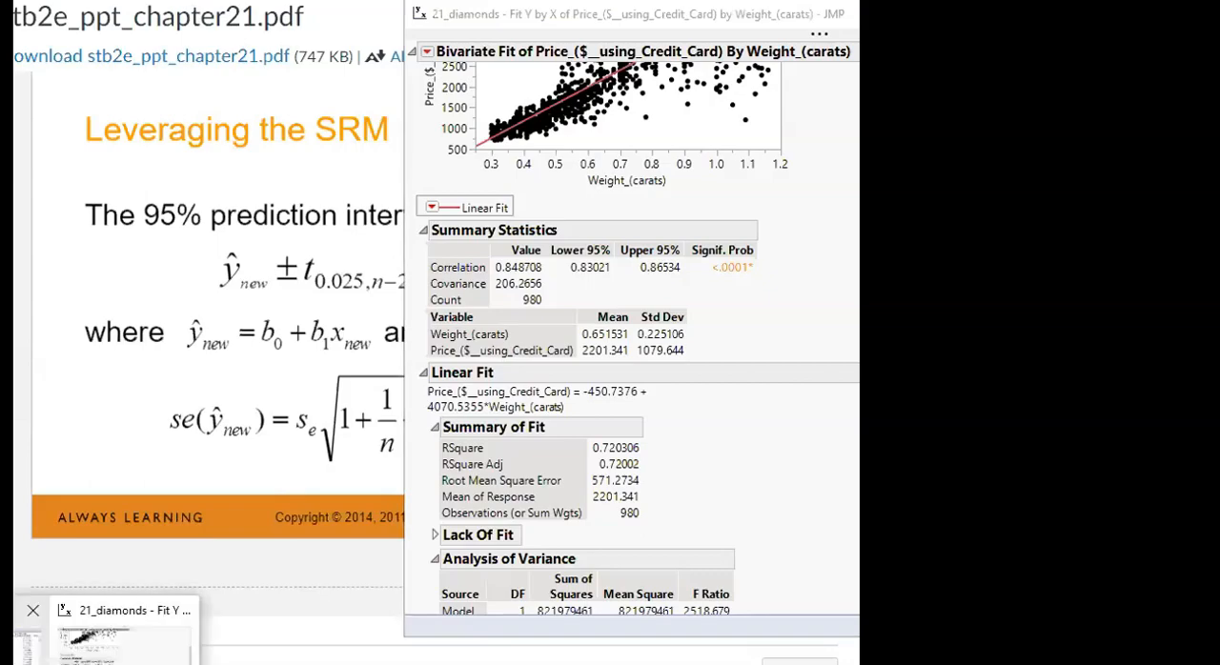
{"action": "left_click", "coordinate": [25, 636]}
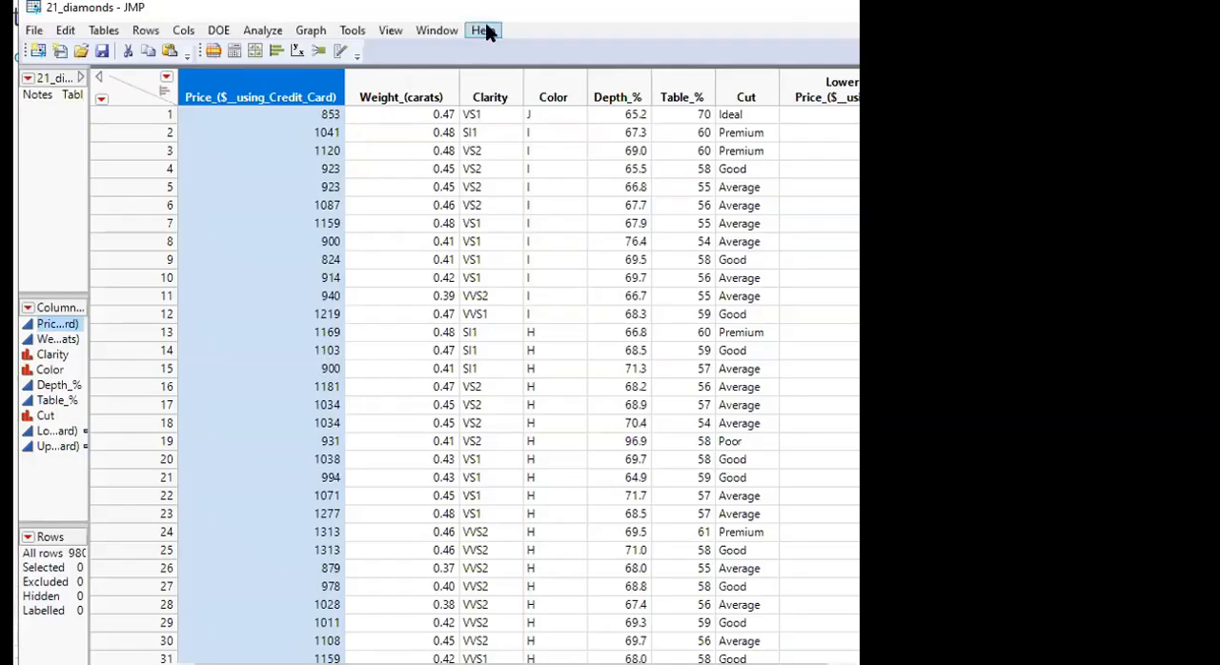
{"action": "left_click_drag", "start_coordinate": [482, 14], "coordinate": [386, 12]}
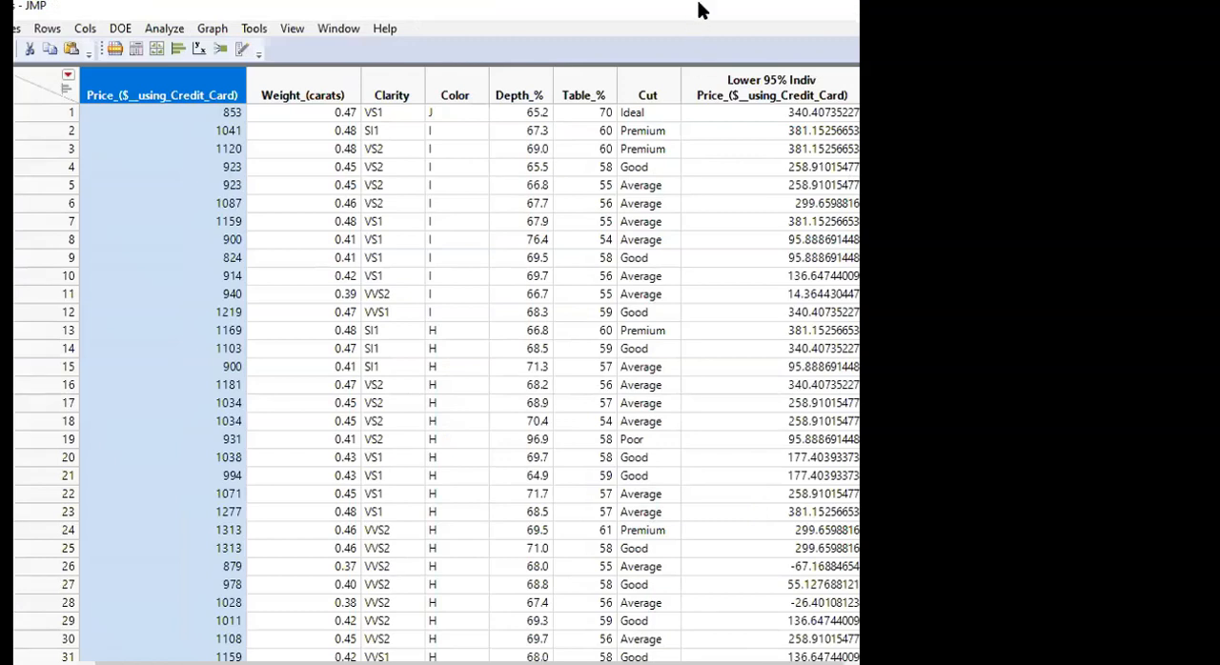
{"action": "left_click_drag", "start_coordinate": [701, 11], "coordinate": [538, 18]}
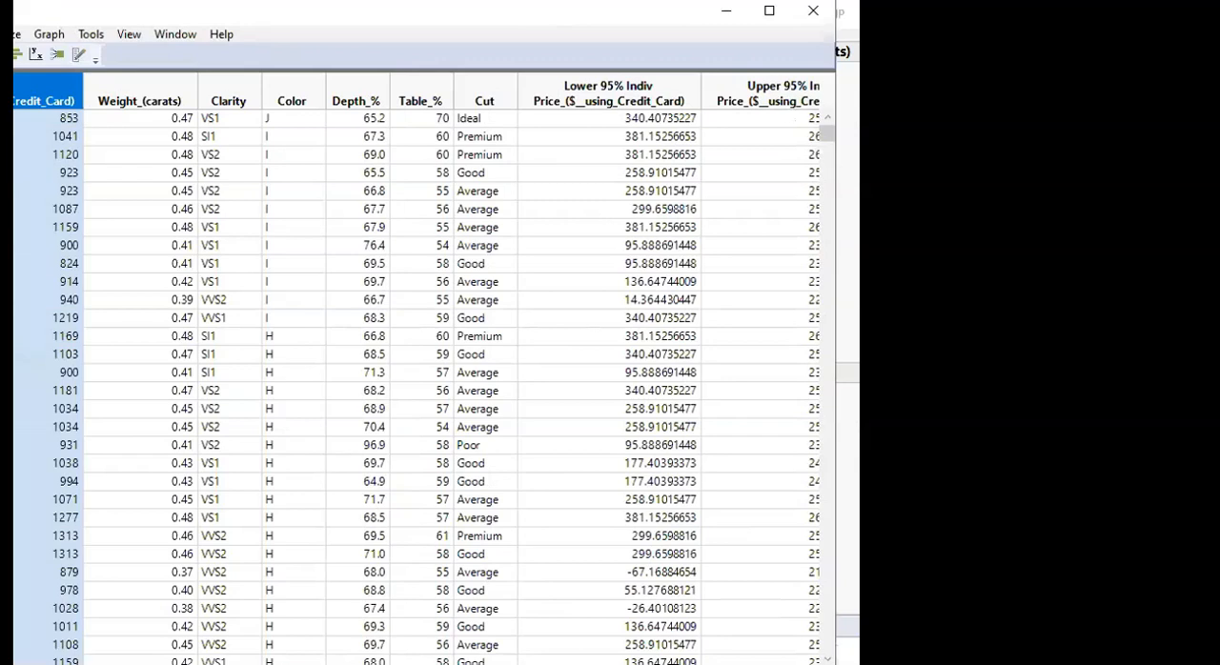
{"action": "left_click_drag", "start_coordinate": [835, 89], "coordinate": [858, 89]}
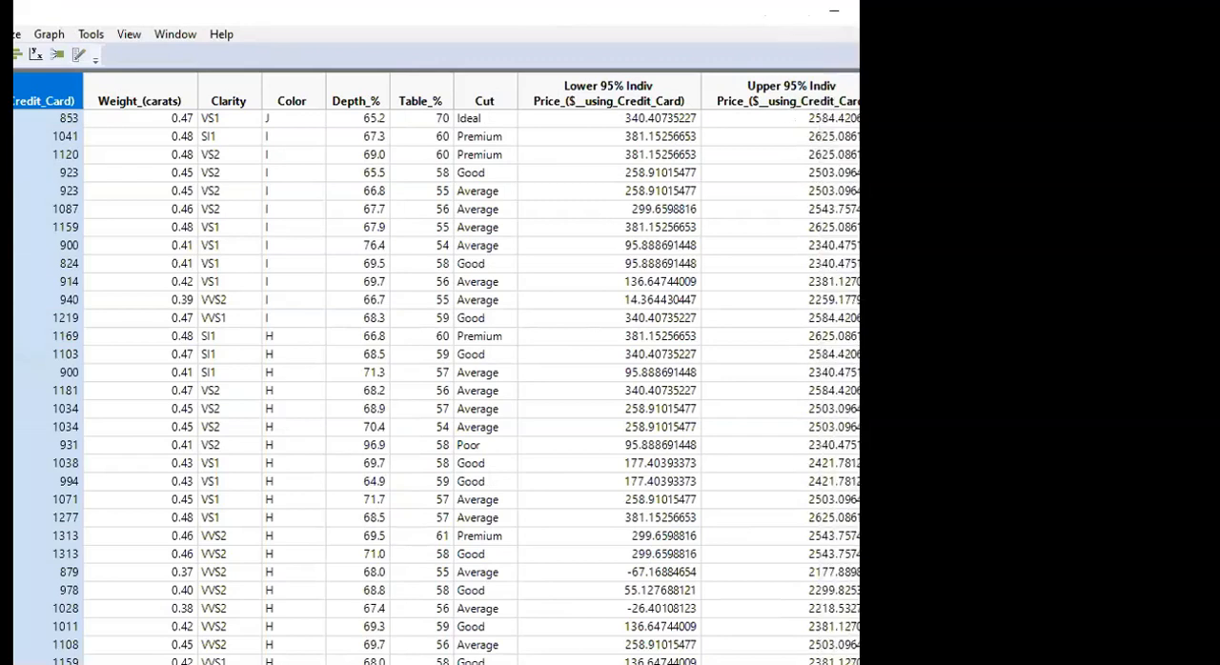
{"action": "left_click", "coordinate": [621, 88]}
{"action": "left_click", "coordinate": [764, 83]}
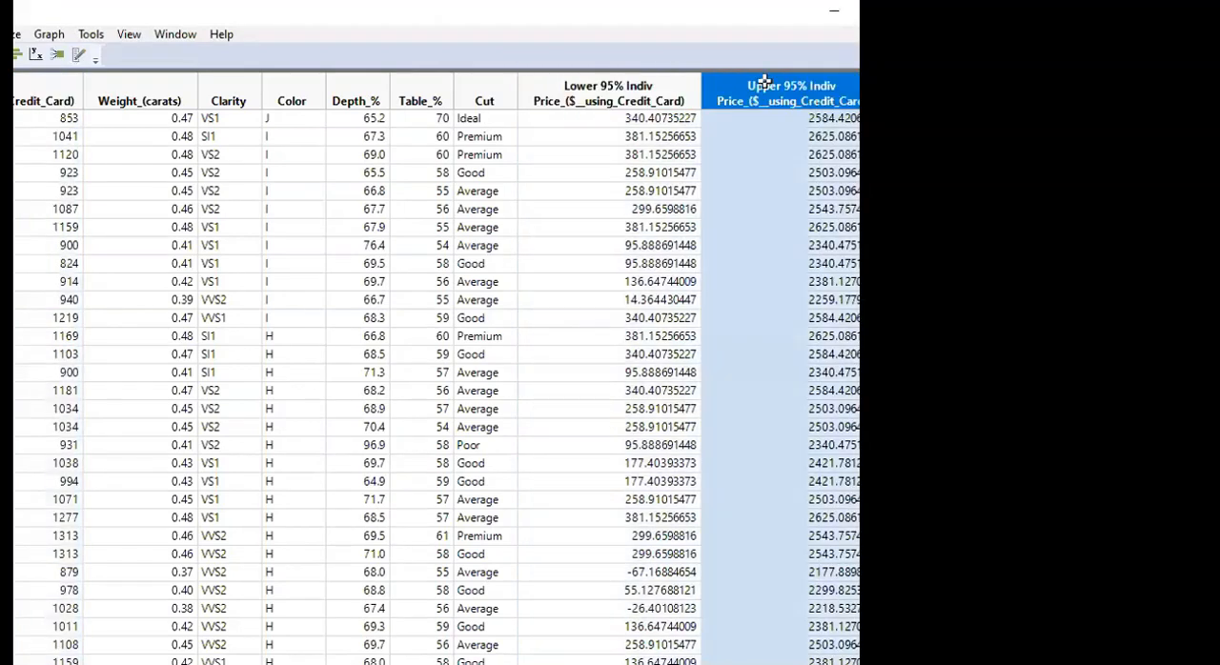
{"action": "left_click", "coordinate": [631, 89]}
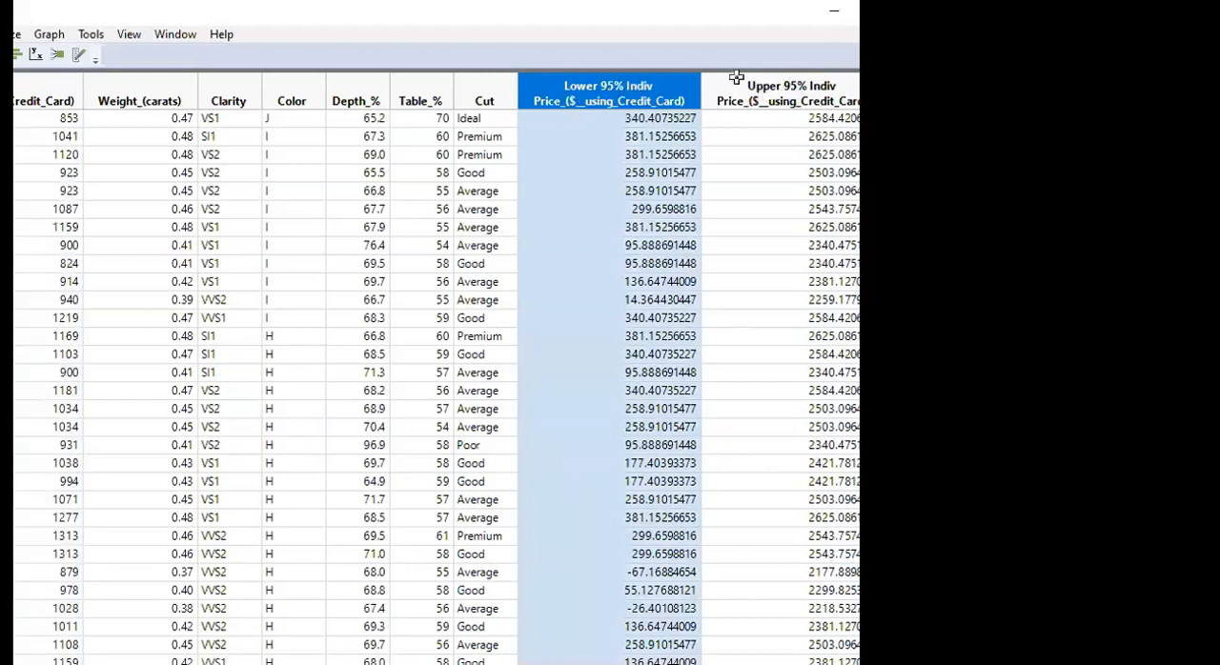
Return to slide 38 and examine the terms of the prediction interval and its standard error formula, including x new
{"action": "key", "text": "alt+Tab"}
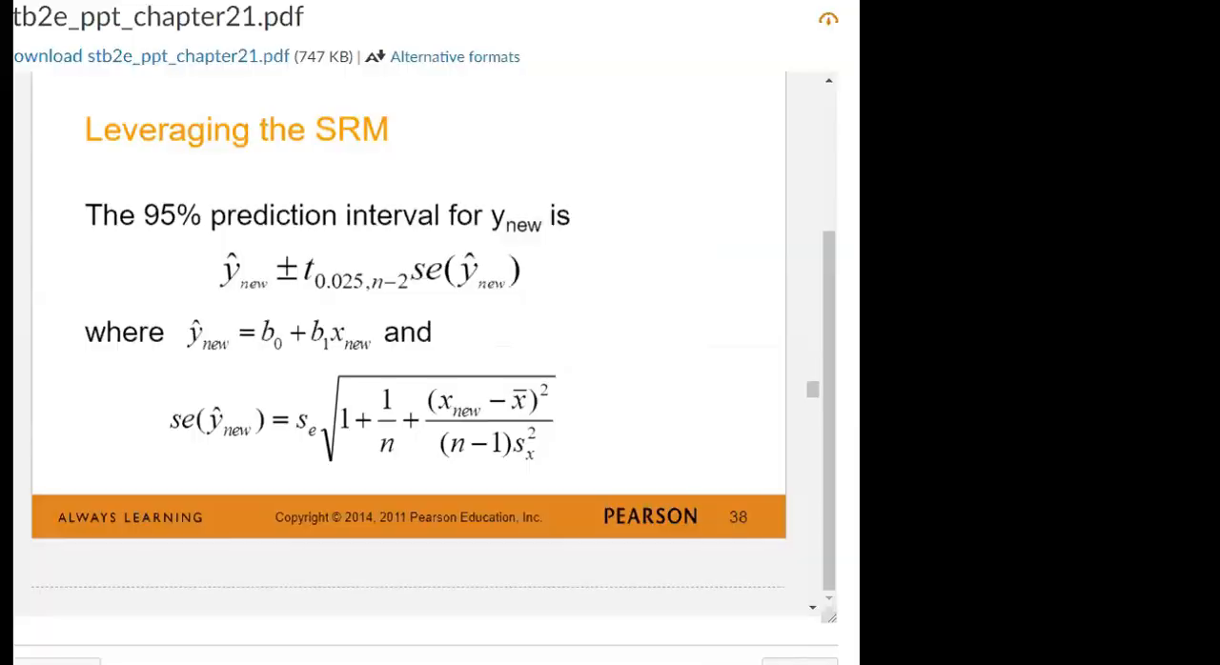
{"action": "left_click_drag", "start_coordinate": [441, 401], "coordinate": [469, 404]}
{"action": "left_click", "coordinate": [442, 402]}
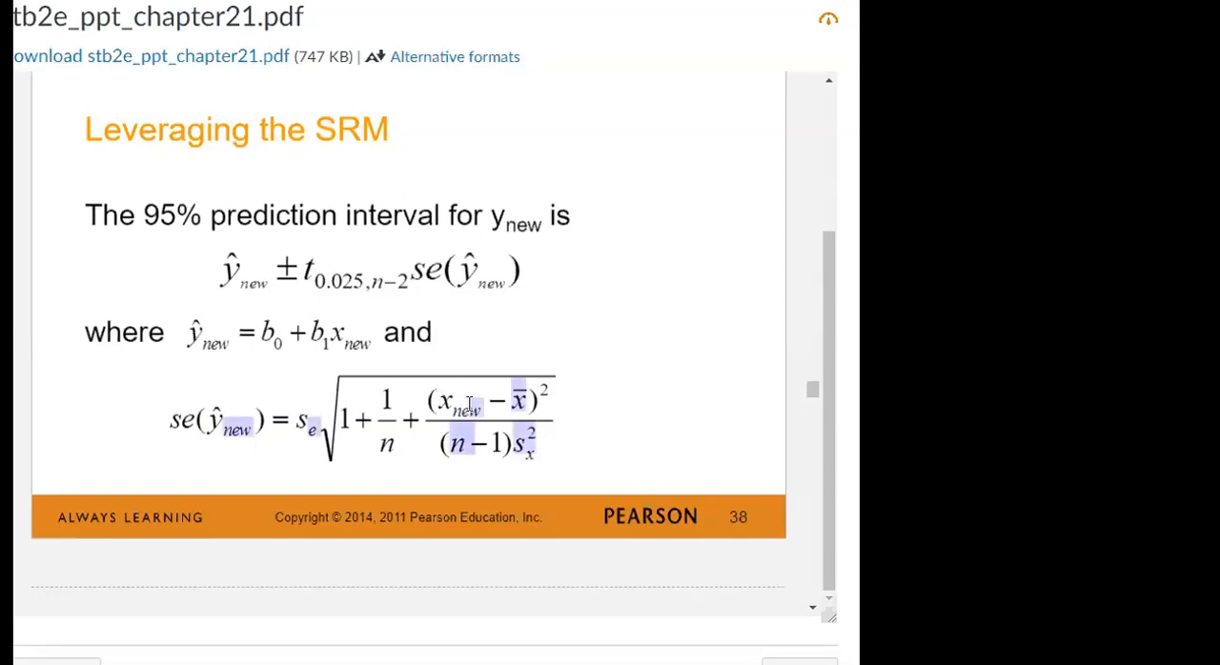
{"action": "left_click", "coordinate": [194, 332]}
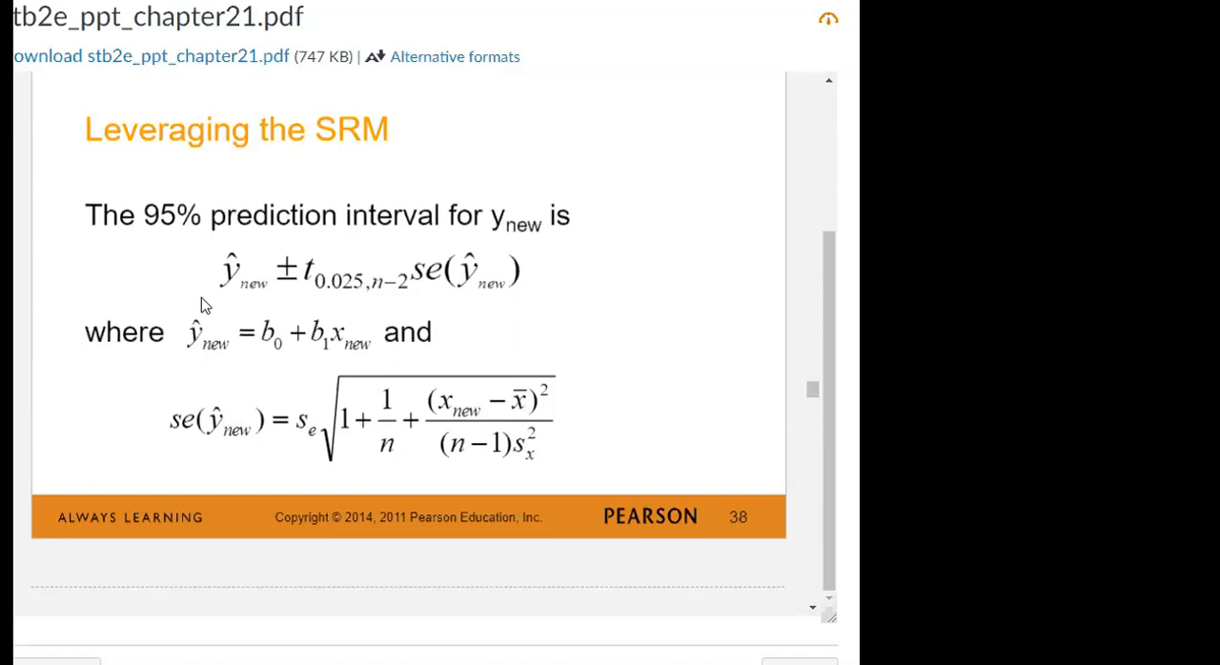
{"action": "left_click_drag", "start_coordinate": [225, 273], "coordinate": [469, 258]}
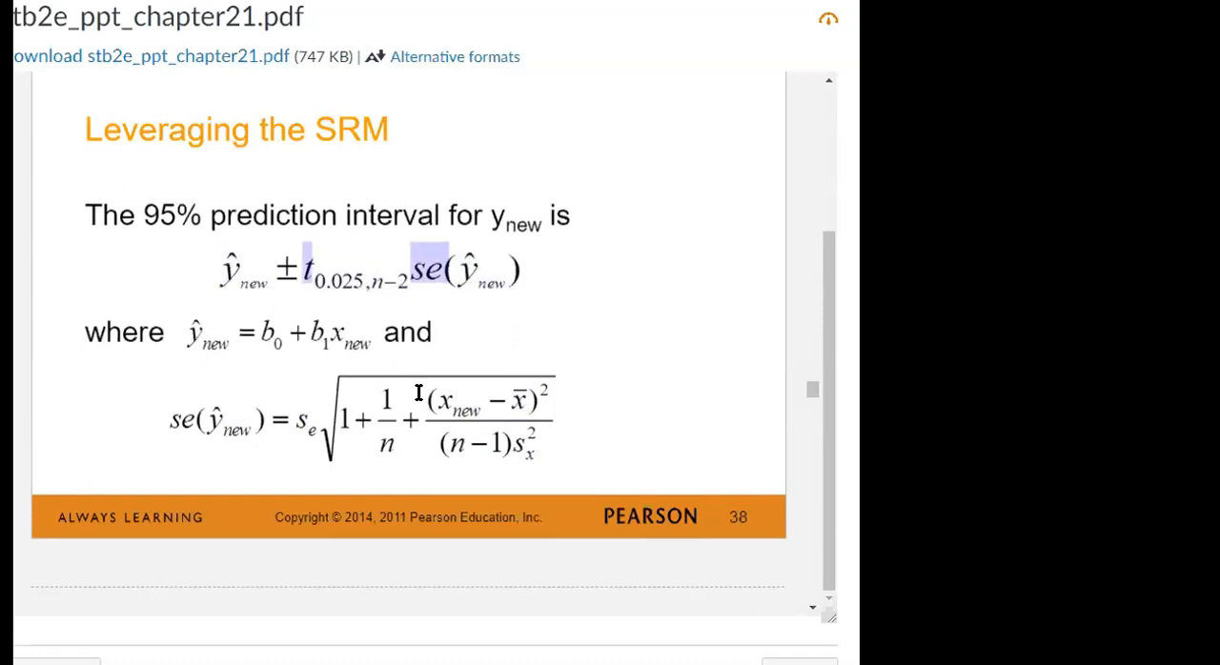
{"action": "left_click_drag", "start_coordinate": [438, 402], "coordinate": [472, 407]}
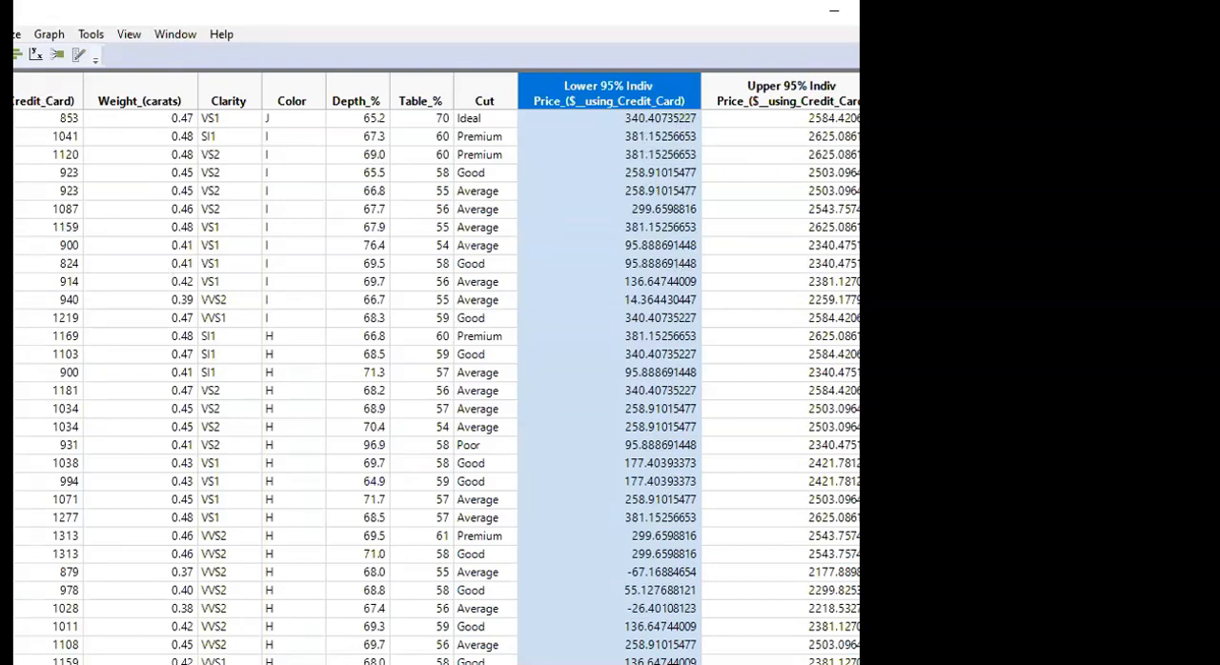
Add three rows at the end of the diamonds data table with weights of 1, 2 and 3 carats
{"action": "scroll", "coordinate": [437, 382], "scroll_direction": "down", "scroll_amount": 20}
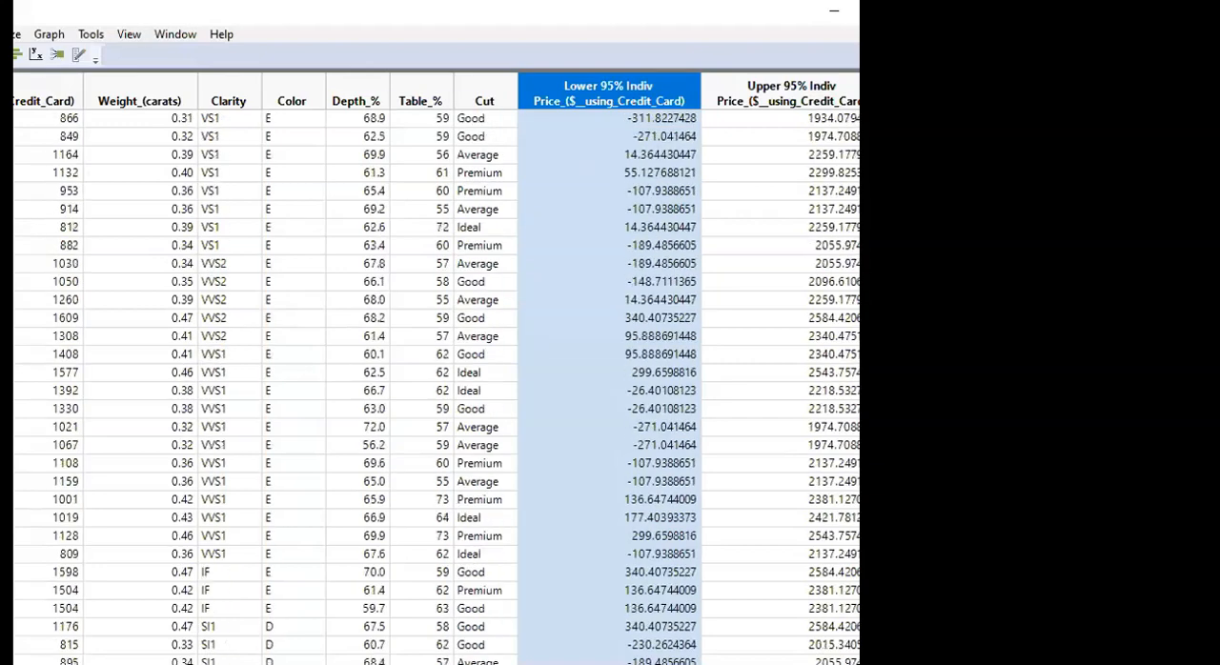
{"action": "scroll", "coordinate": [436, 381], "scroll_direction": "down", "scroll_amount": 15}
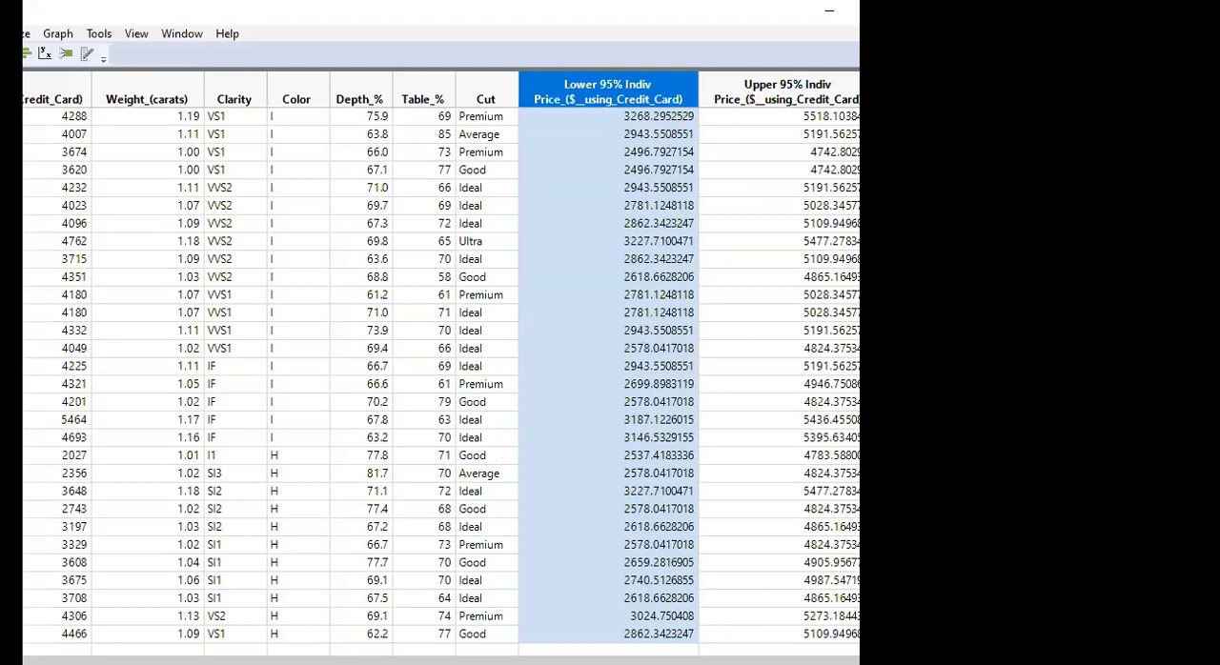
{"action": "key", "text": "Escape"}
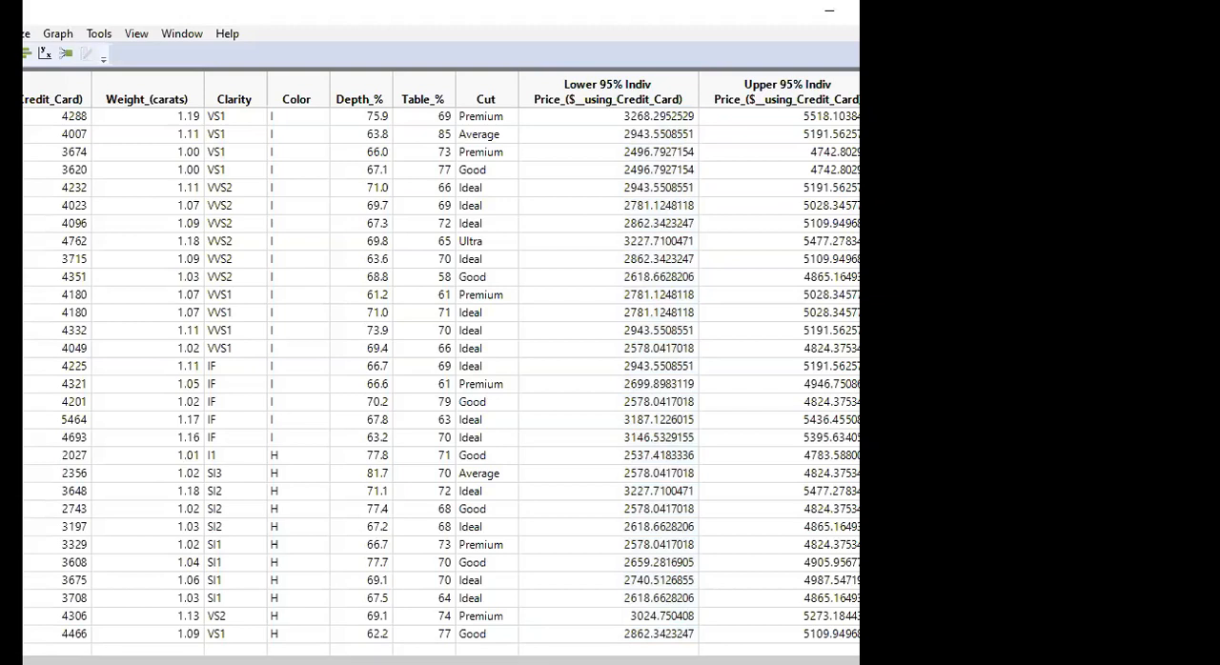
{"action": "left_click", "coordinate": [148, 652]}
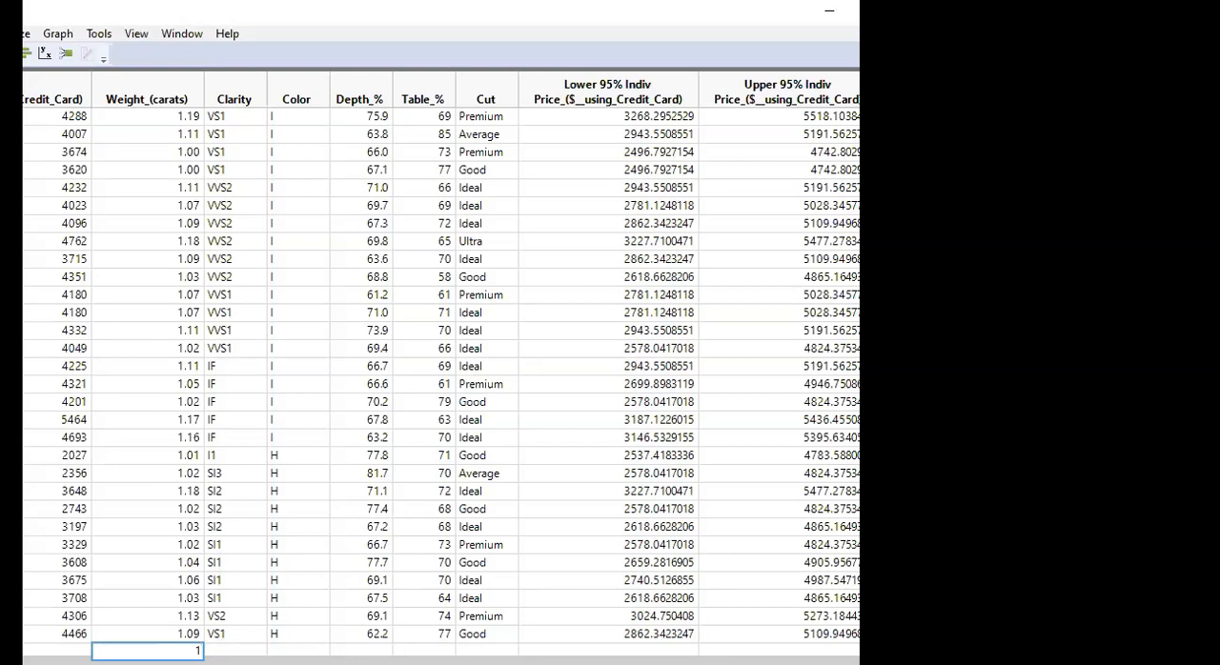
{"action": "key", "text": "Return"}
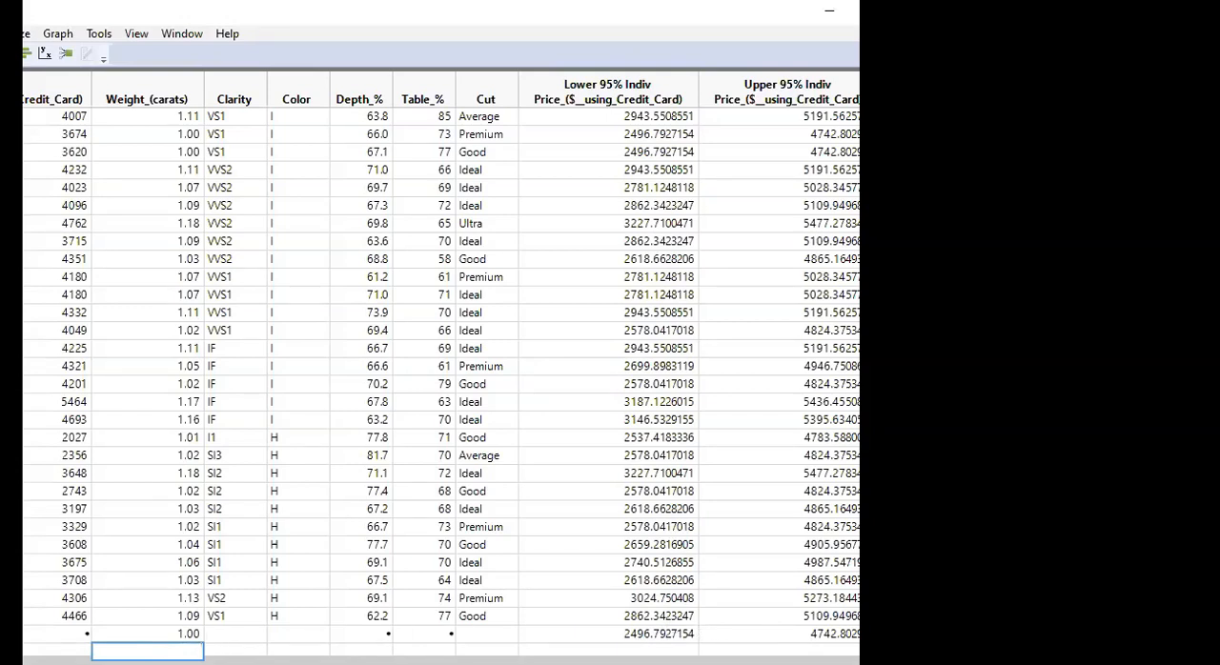
{"action": "key", "text": "Return"}
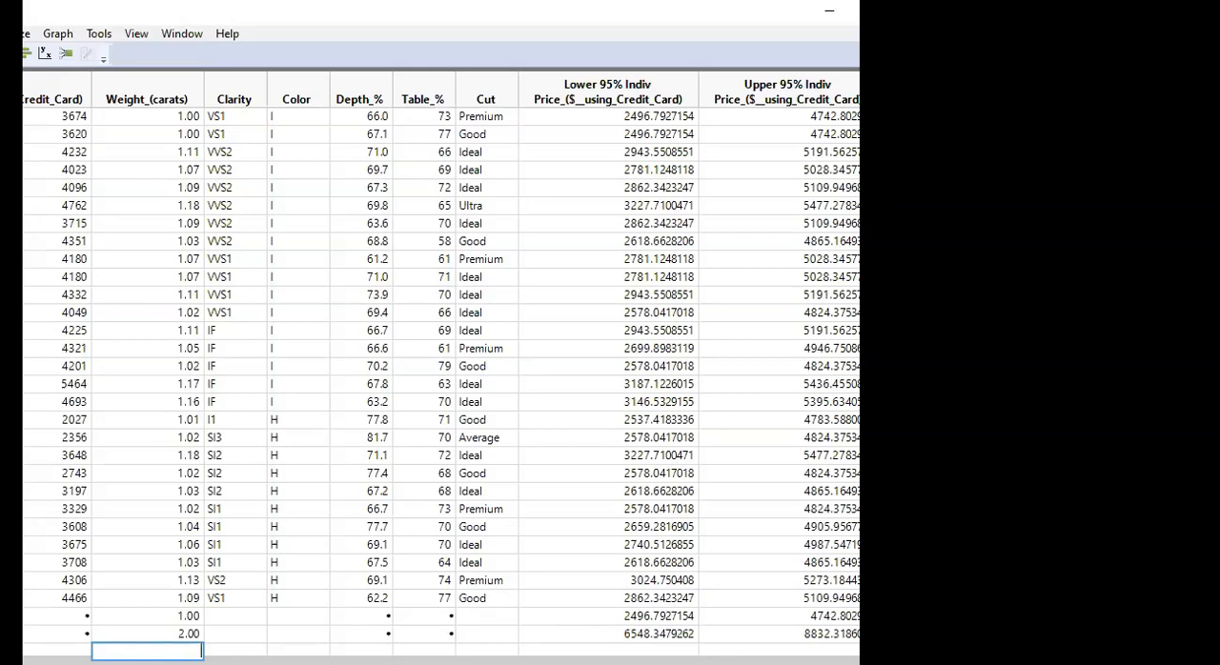
{"action": "type", "text": "3"}
{"action": "key", "text": "Return"}
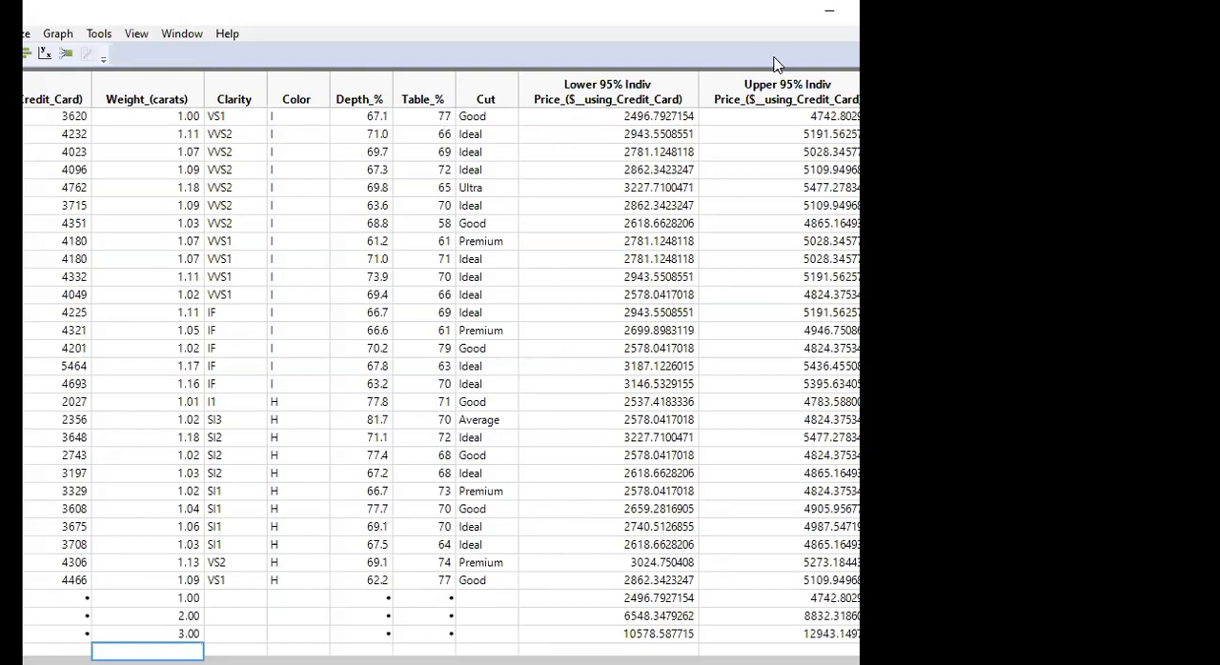
Return to the price-by-weight fit report and save the linear fit's residuals to the data table
{"action": "left_click", "coordinate": [829, 11]}
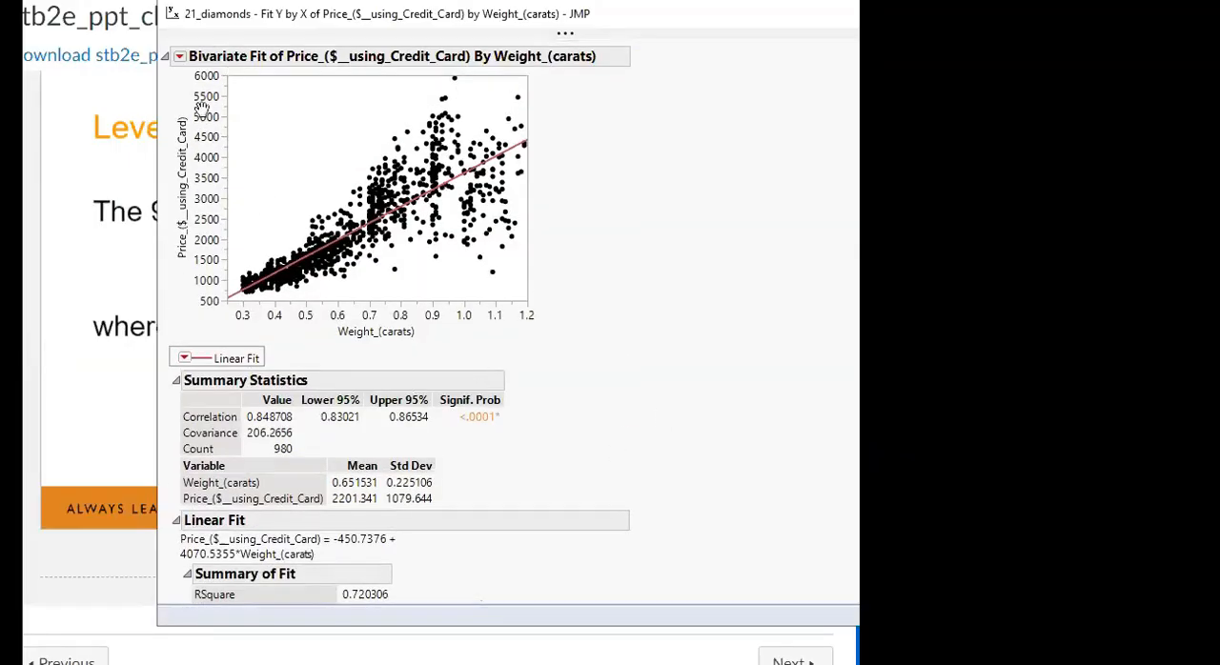
{"action": "scroll", "coordinate": [612, 352], "scroll_direction": "down", "scroll_amount": 5}
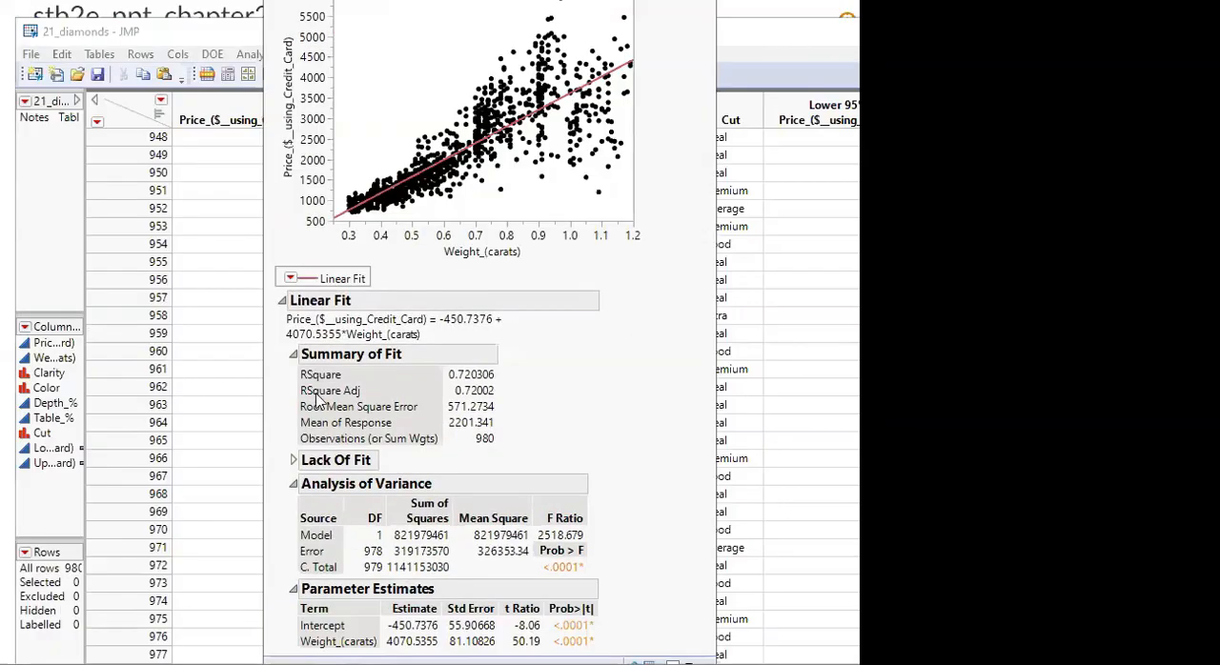
{"action": "left_click", "coordinate": [289, 279]}
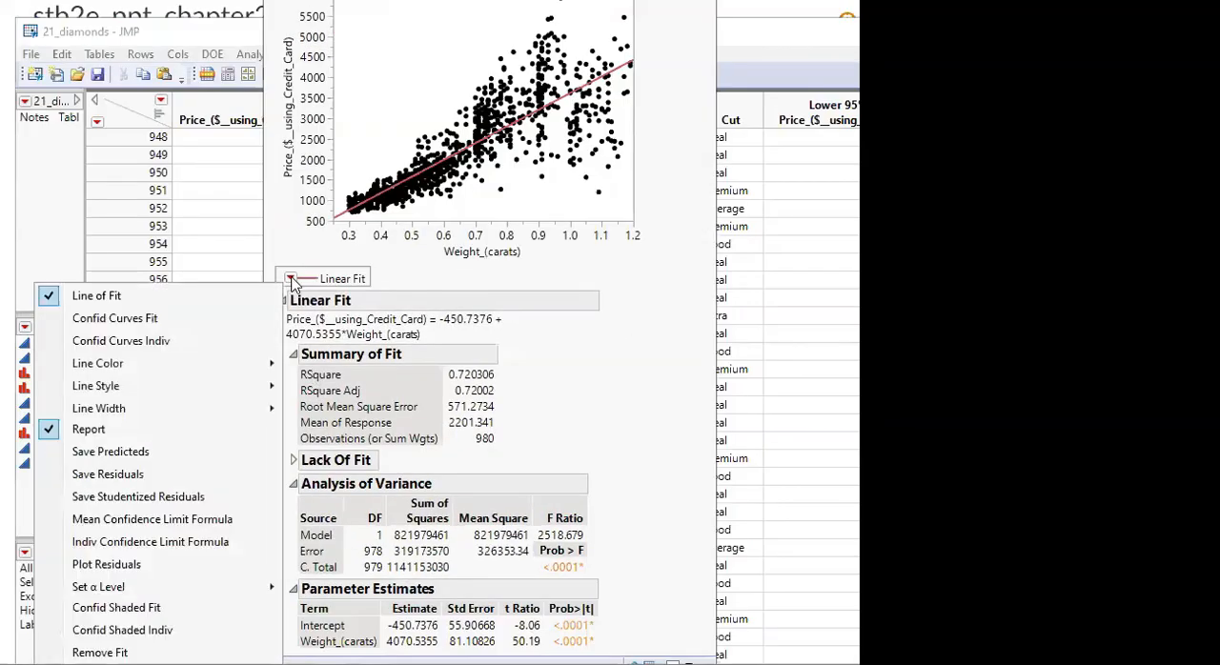
{"action": "left_click", "coordinate": [134, 476]}
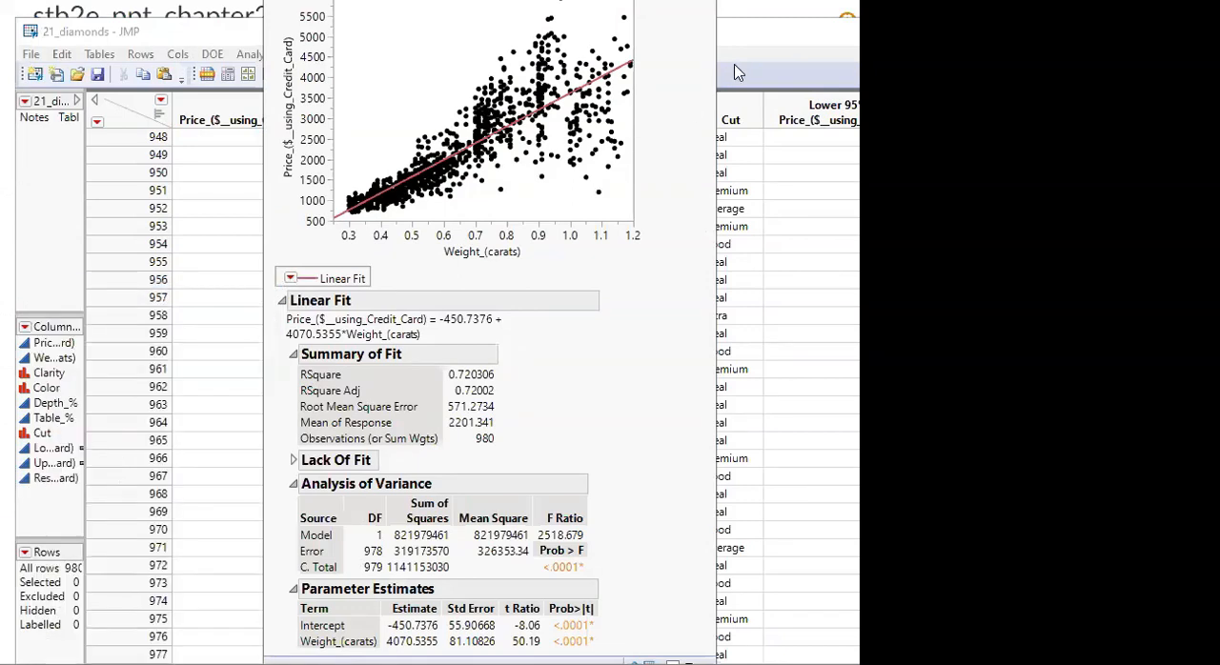
Bring the diamonds data table to the front and reposition it so its first columns and column list are in view
{"action": "left_click", "coordinate": [781, 40]}
{"action": "left_click_drag", "start_coordinate": [760, 40], "coordinate": [490, 36]}
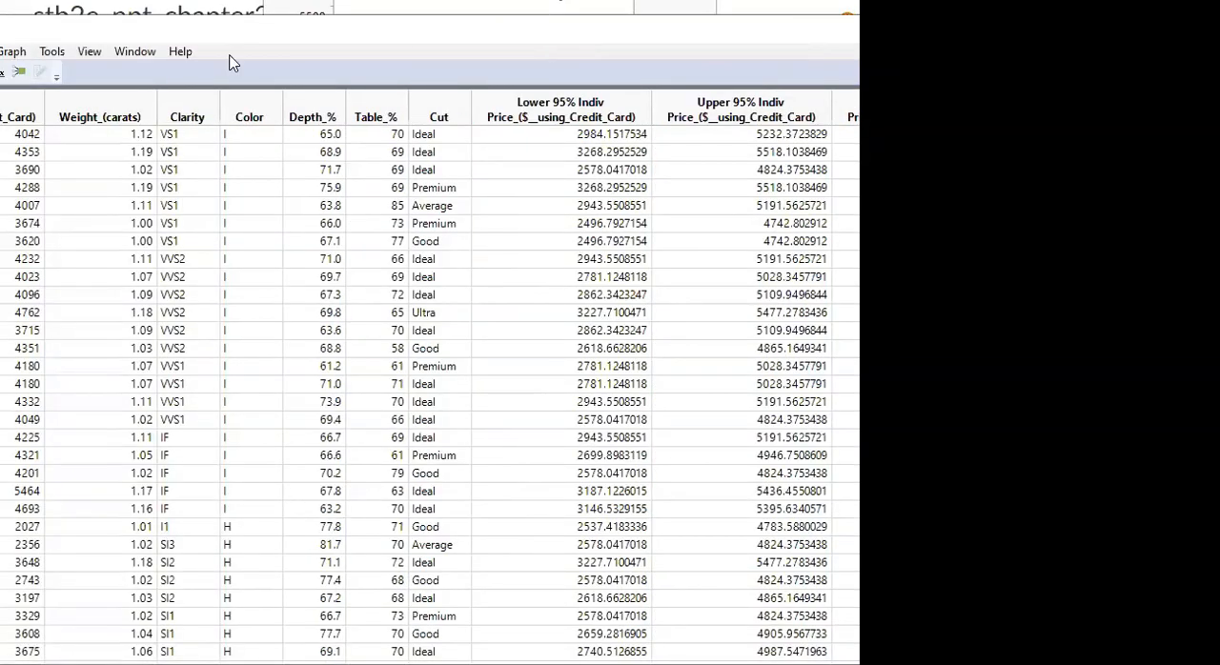
{"action": "left_click_drag", "start_coordinate": [747, 35], "coordinate": [1095, 18]}
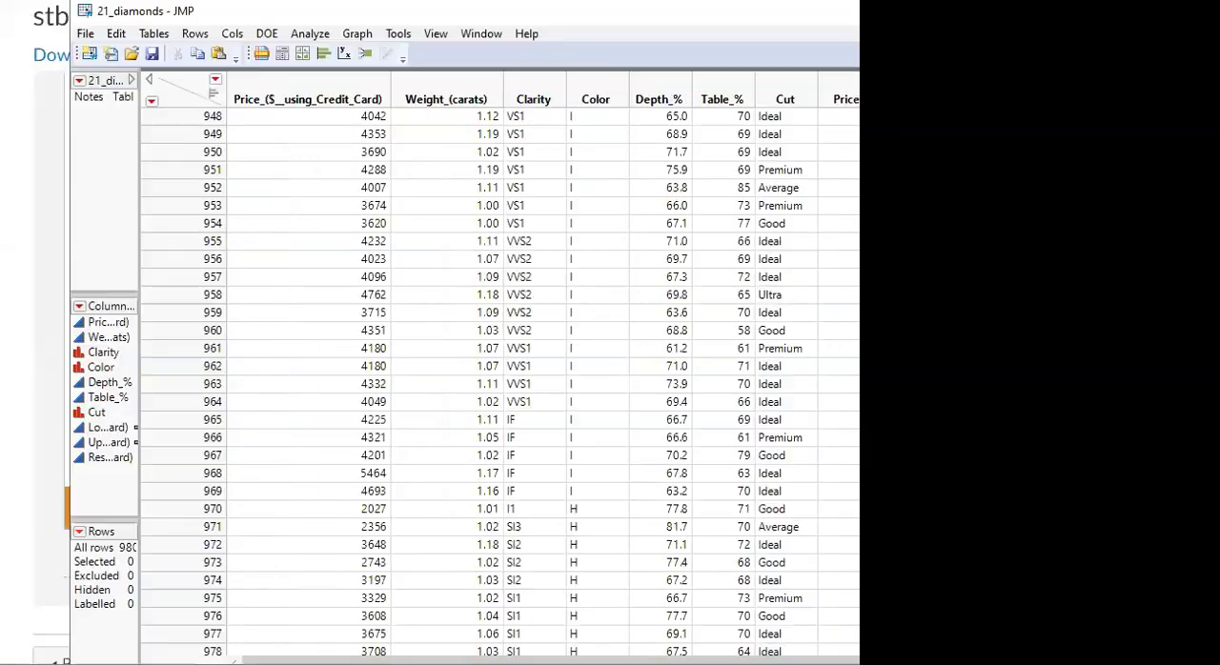
Run Fit Y by X with Residuals Price_($__using_Credit_Card) as the response and Weight_(carats) as the factor
{"action": "left_click", "coordinate": [345, 54]}
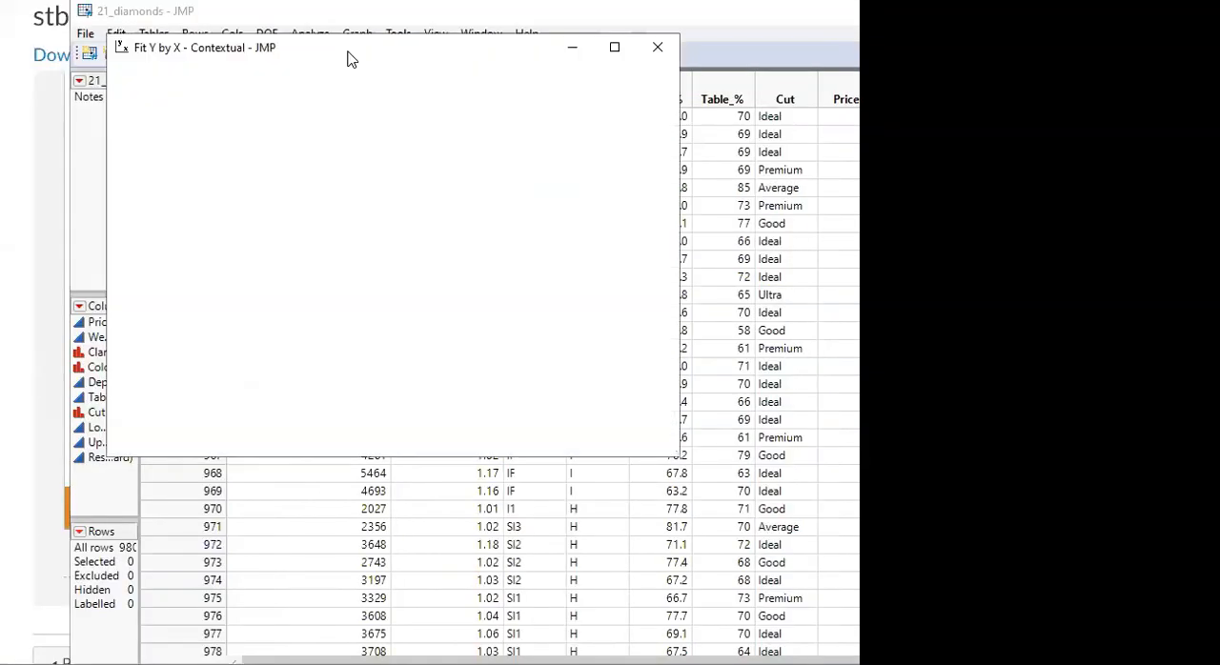
{"action": "left_click_drag", "start_coordinate": [301, 55], "coordinate": [389, 115]}
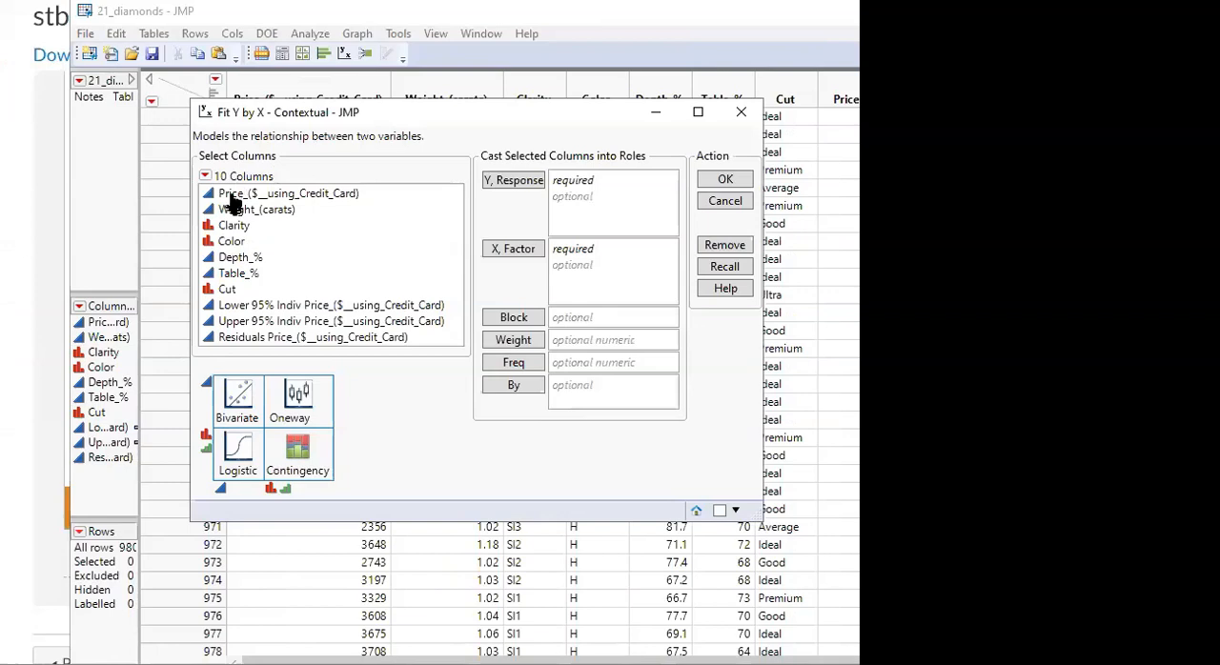
{"action": "left_click_drag", "start_coordinate": [229, 210], "coordinate": [583, 267]}
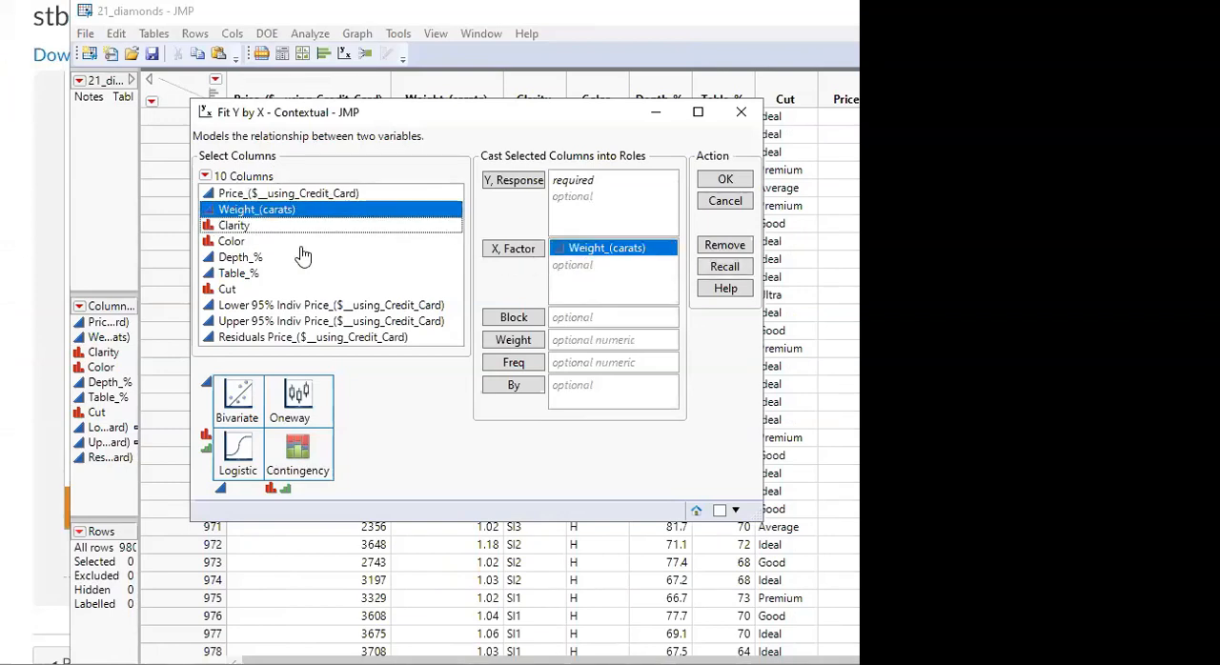
{"action": "left_click_drag", "start_coordinate": [262, 340], "coordinate": [585, 190]}
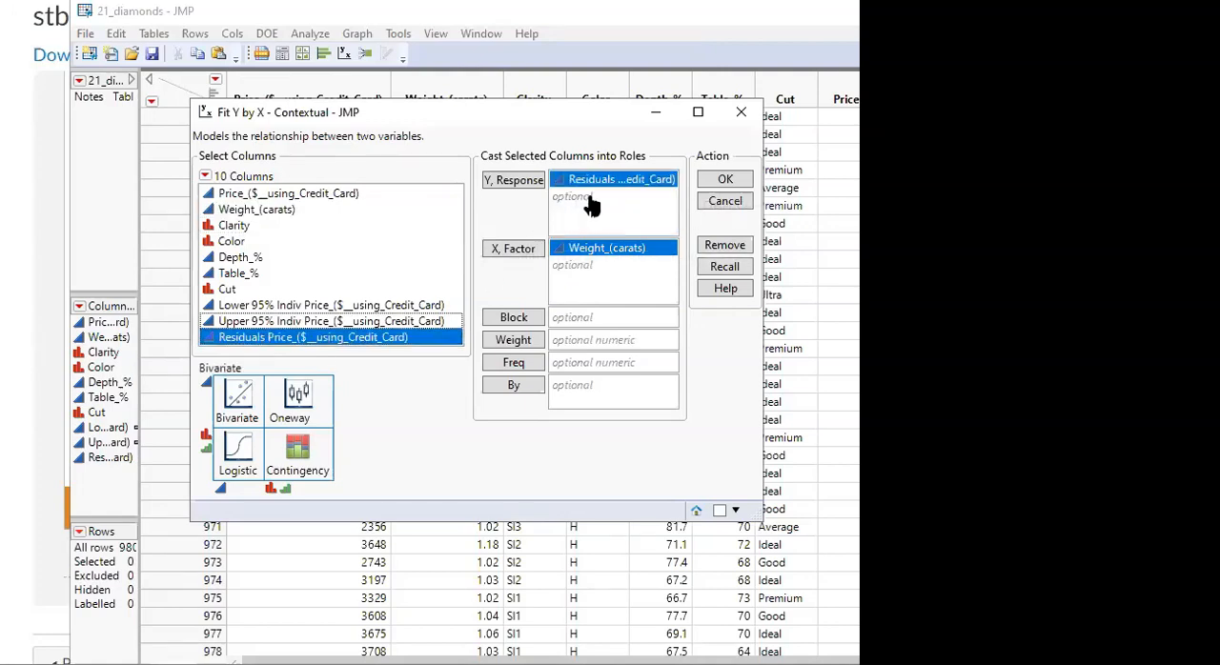
{"action": "left_click", "coordinate": [725, 181]}
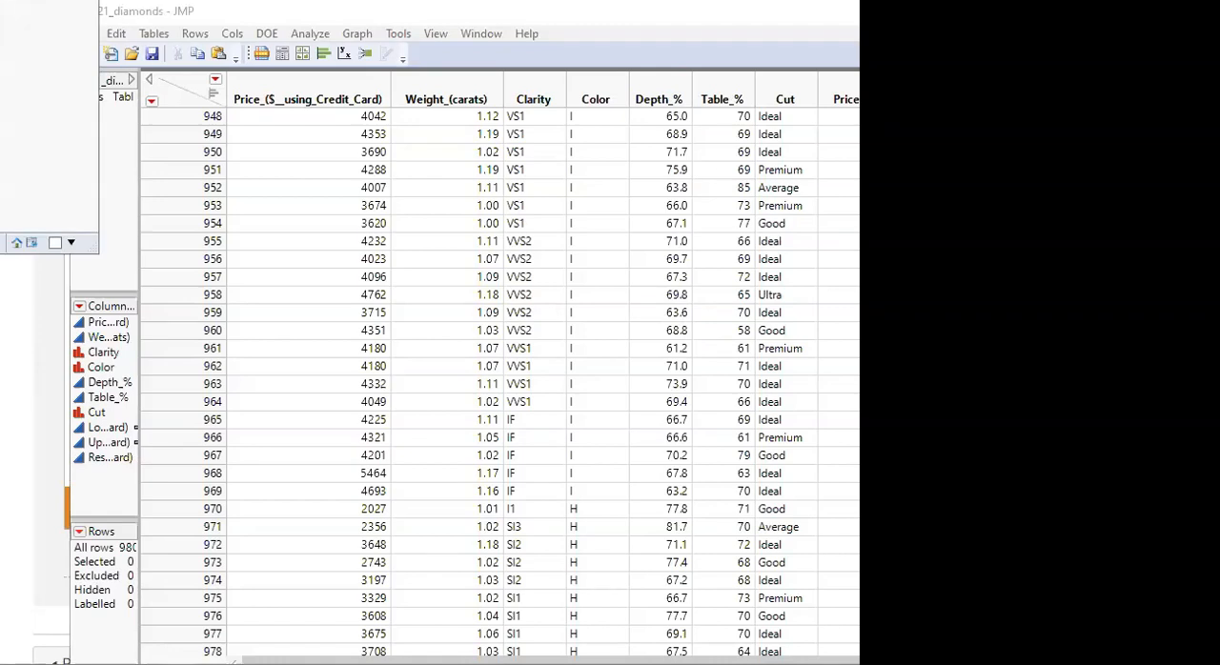
Fit a straight line to the residuals-by-weight scatterplot and shift the report window slightly to show the whole report
{"action": "left_click", "coordinate": [266, 123]}
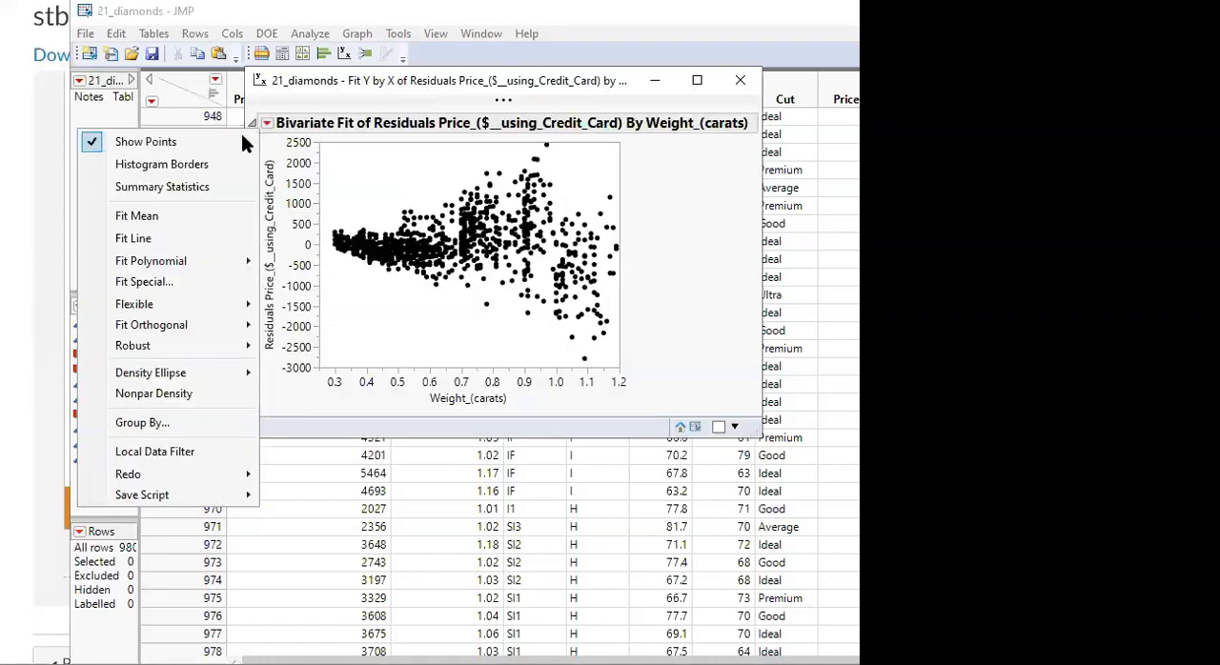
{"action": "left_click", "coordinate": [111, 244]}
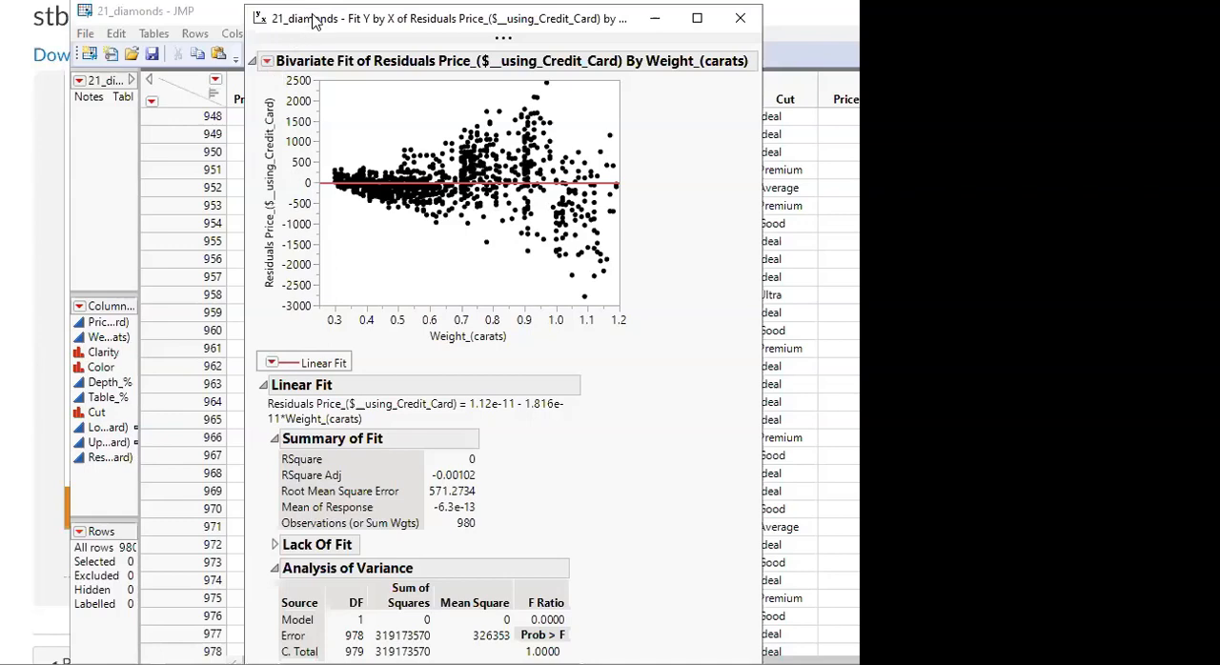
{"action": "left_click_drag", "start_coordinate": [313, 15], "coordinate": [340, 17]}
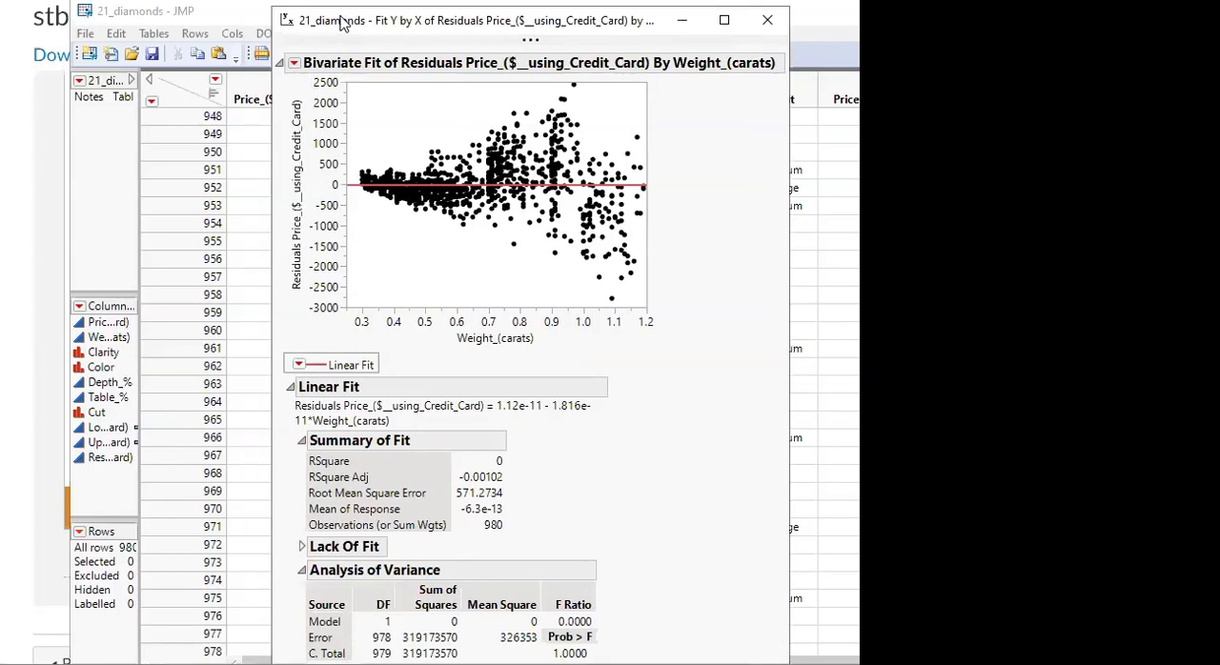
Add the residual diagnostics plots for the linear fit and look through them down to the Residual Normal Quantile Plot
{"action": "left_click", "coordinate": [299, 368]}
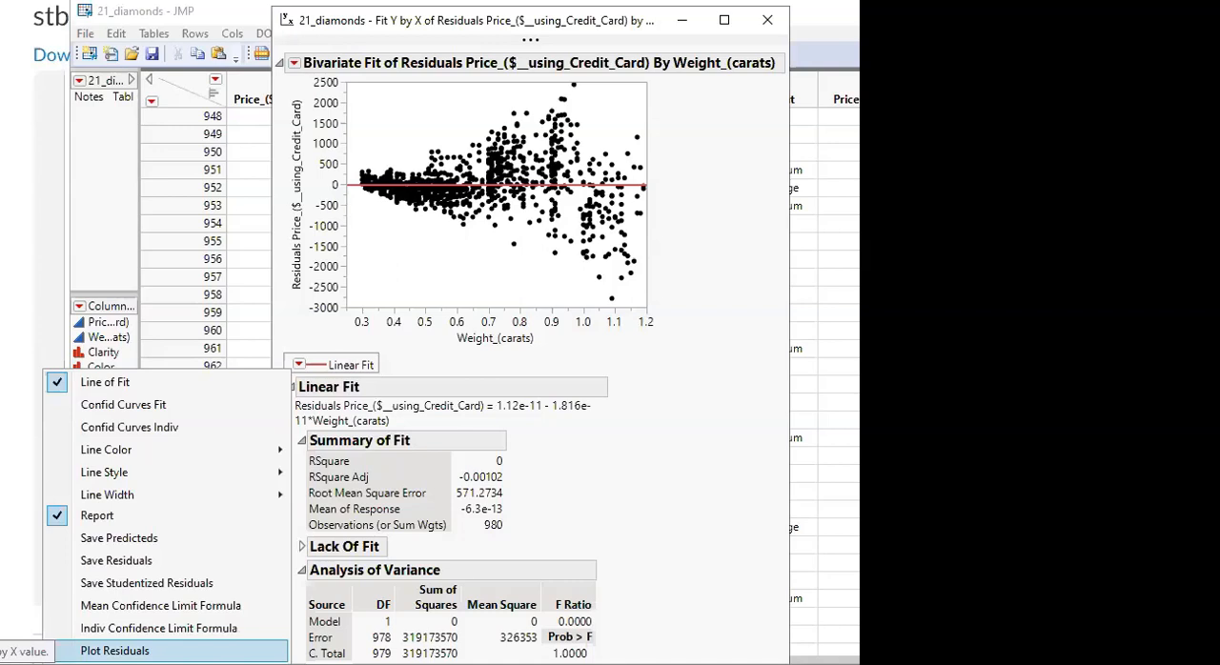
{"action": "left_click", "coordinate": [114, 651]}
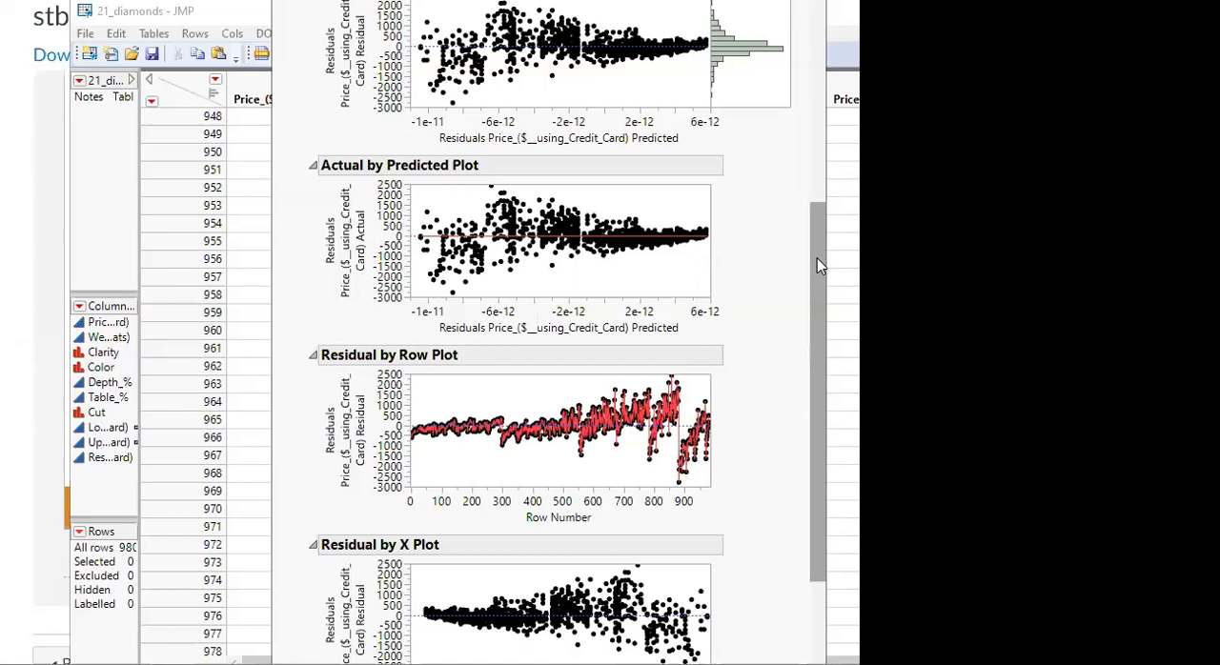
{"action": "scroll", "coordinate": [818, 248], "scroll_direction": "up", "scroll_amount": 5}
{"action": "scroll", "coordinate": [811, 378], "scroll_direction": "down", "scroll_amount": 6}
{"action": "scroll", "coordinate": [820, 602], "scroll_direction": "down", "scroll_amount": 6}
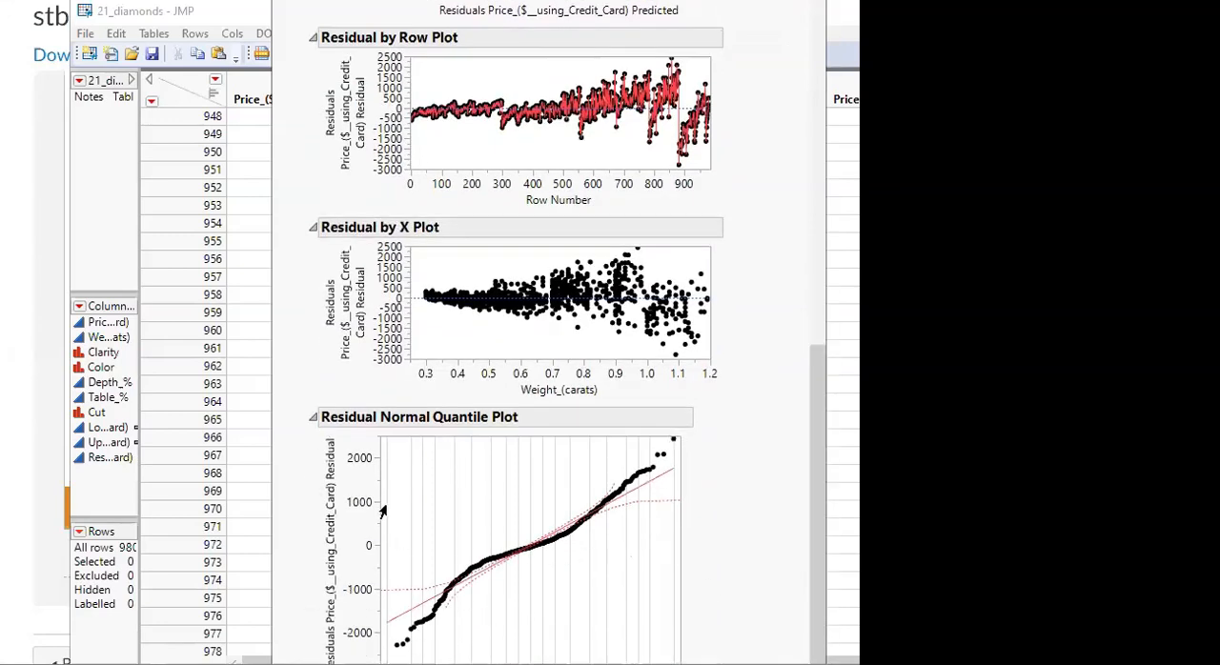
Enlarge the report window and widen the Residual Normal Quantile Plot so its points and confidence bands are easier to see
{"action": "left_click_drag", "start_coordinate": [680, 664], "coordinate": [790, 664]}
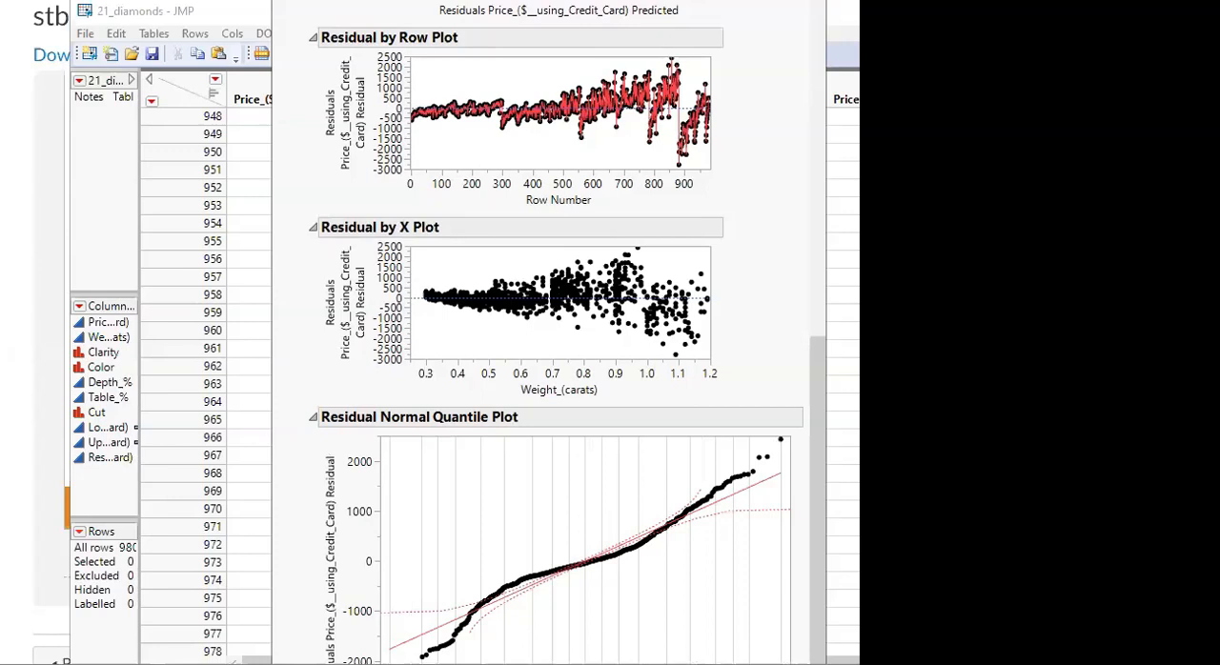
{"action": "left_click_drag", "start_coordinate": [447, 0], "coordinate": [279, 42]}
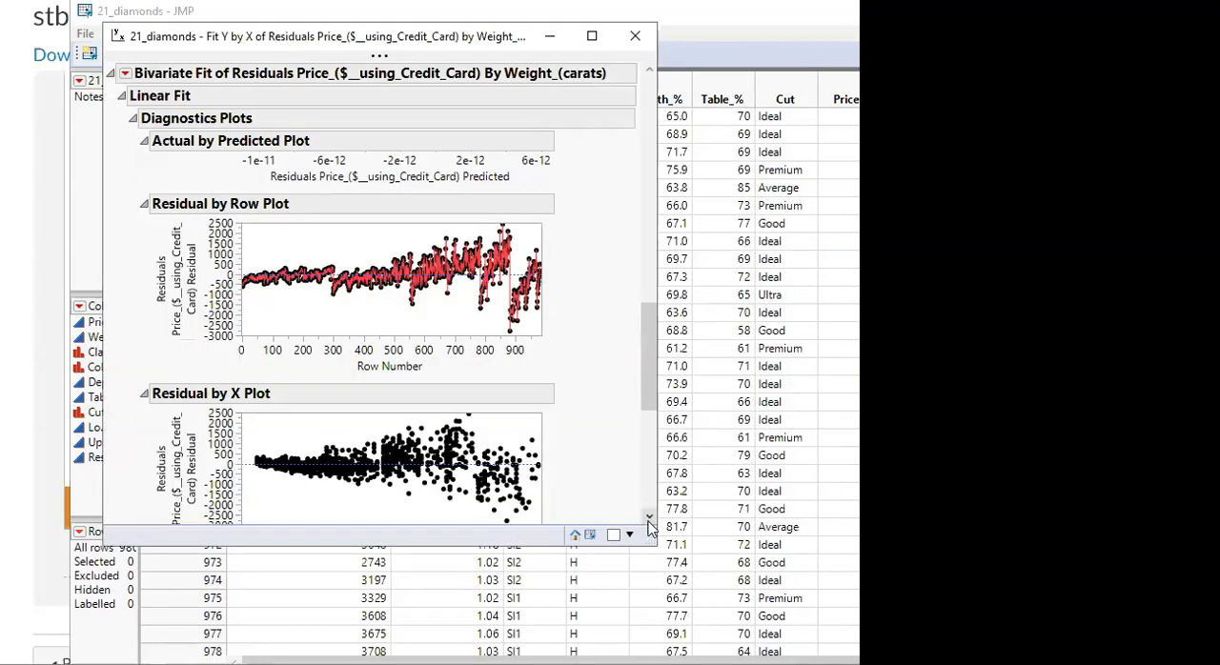
{"action": "left_click_drag", "start_coordinate": [648, 535], "coordinate": [857, 664]}
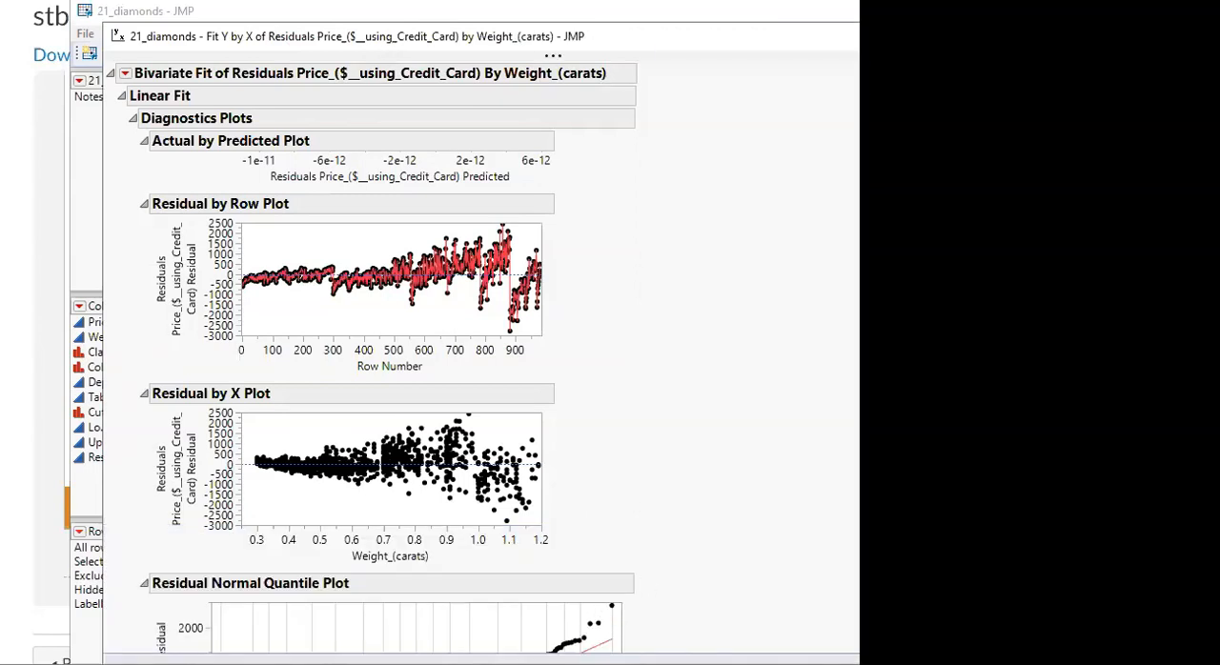
{"action": "scroll", "coordinate": [387, 395], "scroll_direction": "down", "scroll_amount": 3}
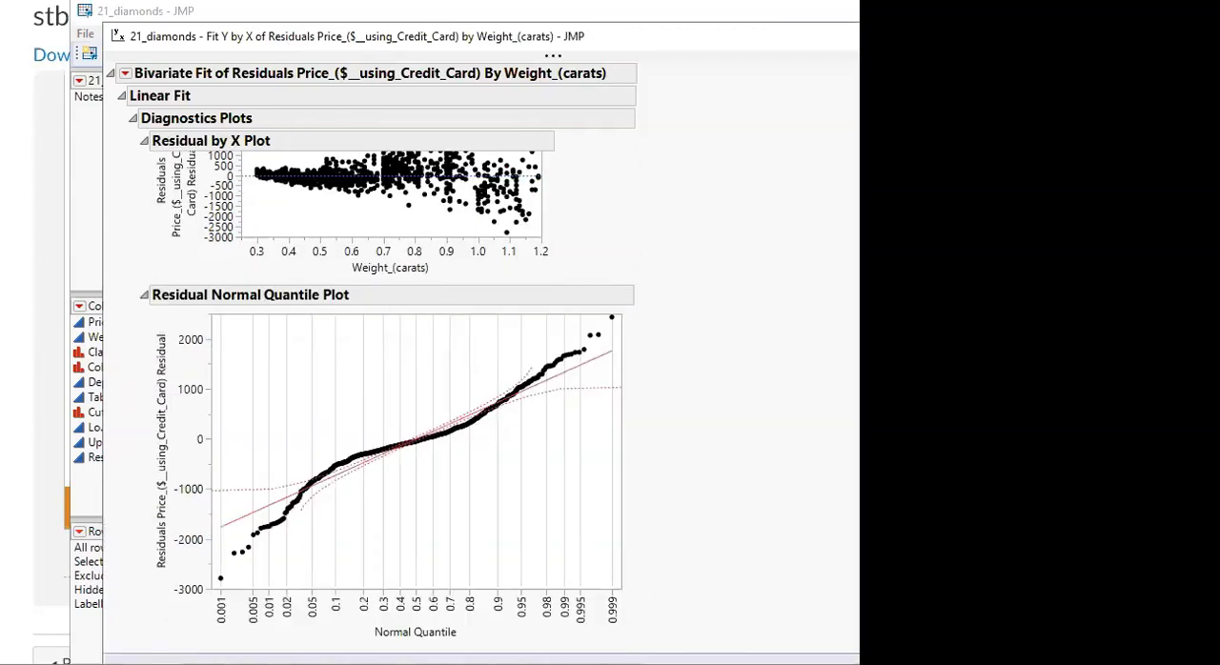
{"action": "left_click_drag", "start_coordinate": [619, 588], "coordinate": [831, 624]}
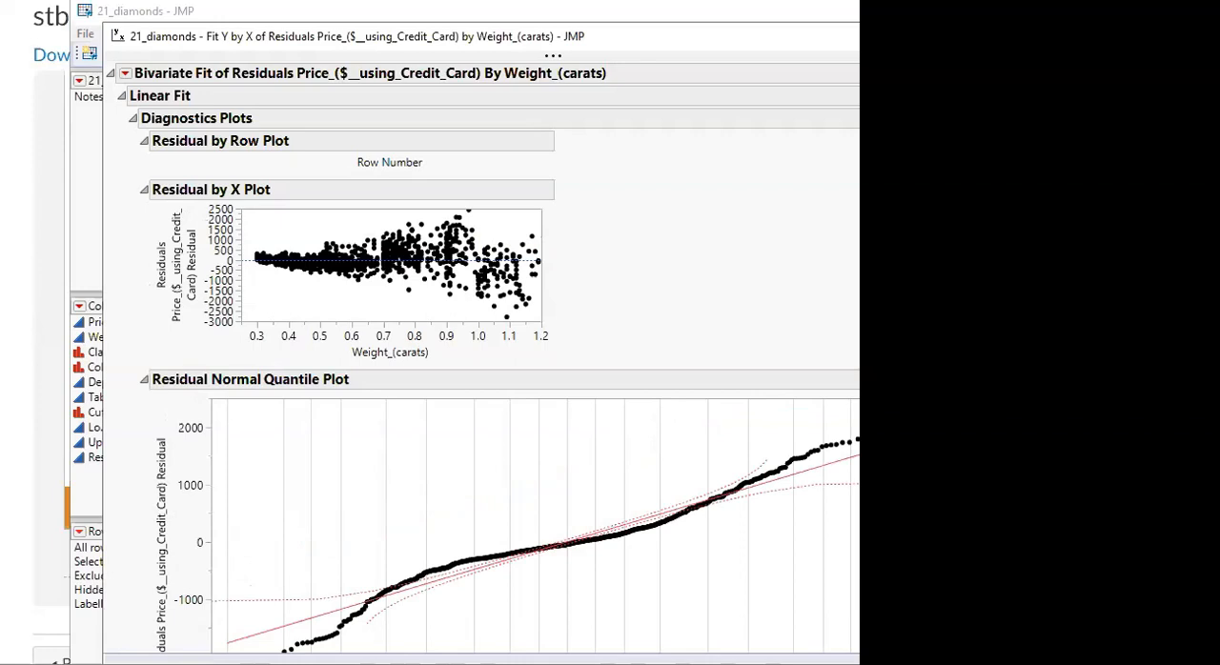
Review the residuals-by-weight scatterplot together with the linear fit equation, summary of fit and parameter estimates
{"action": "scroll", "coordinate": [482, 353], "scroll_direction": "up", "scroll_amount": 10}
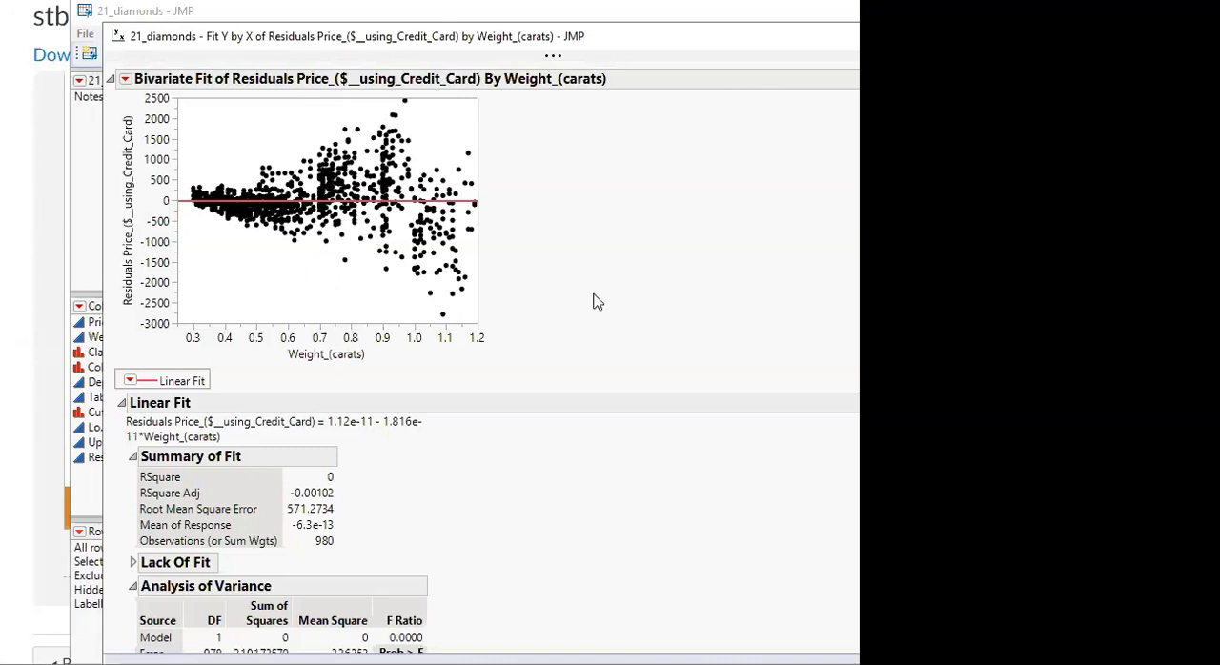
{"action": "scroll", "coordinate": [612, 337], "scroll_direction": "down", "scroll_amount": 6}
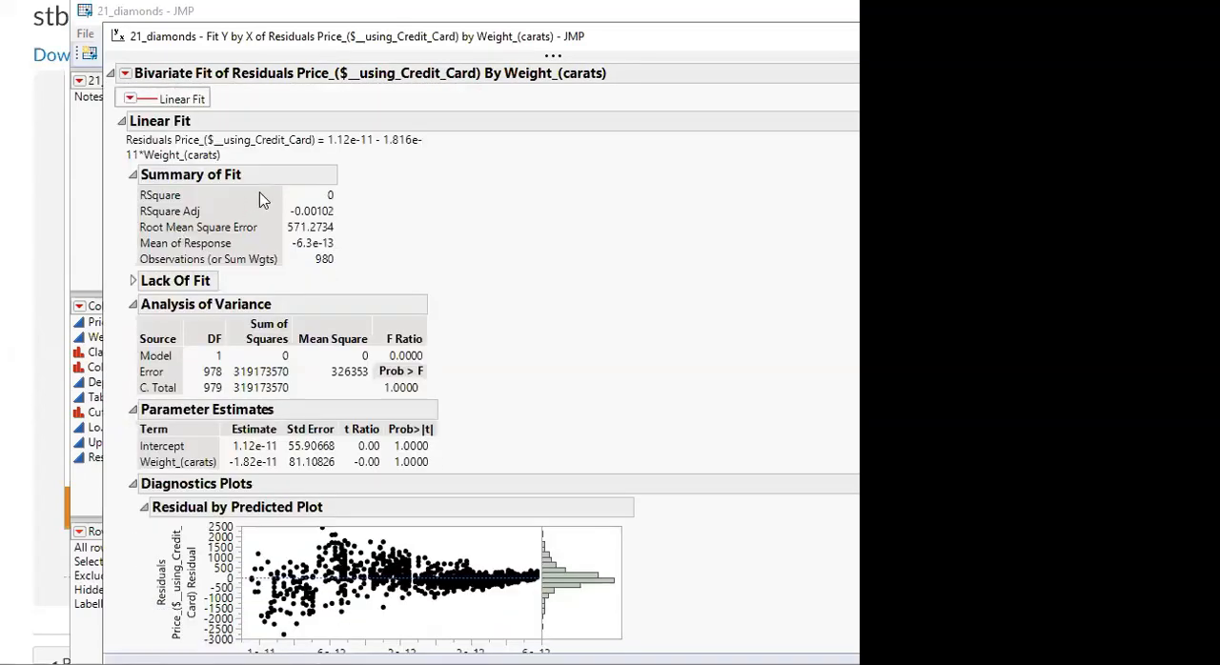
{"action": "left_click", "coordinate": [229, 151]}
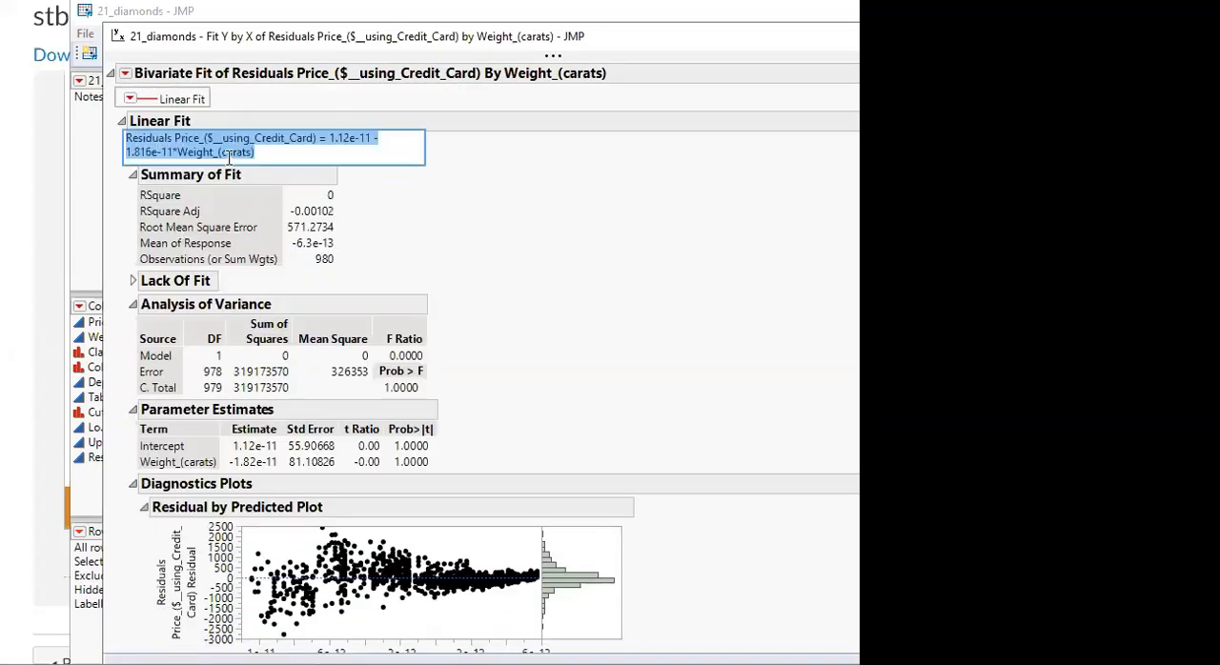
{"action": "left_click", "coordinate": [512, 191]}
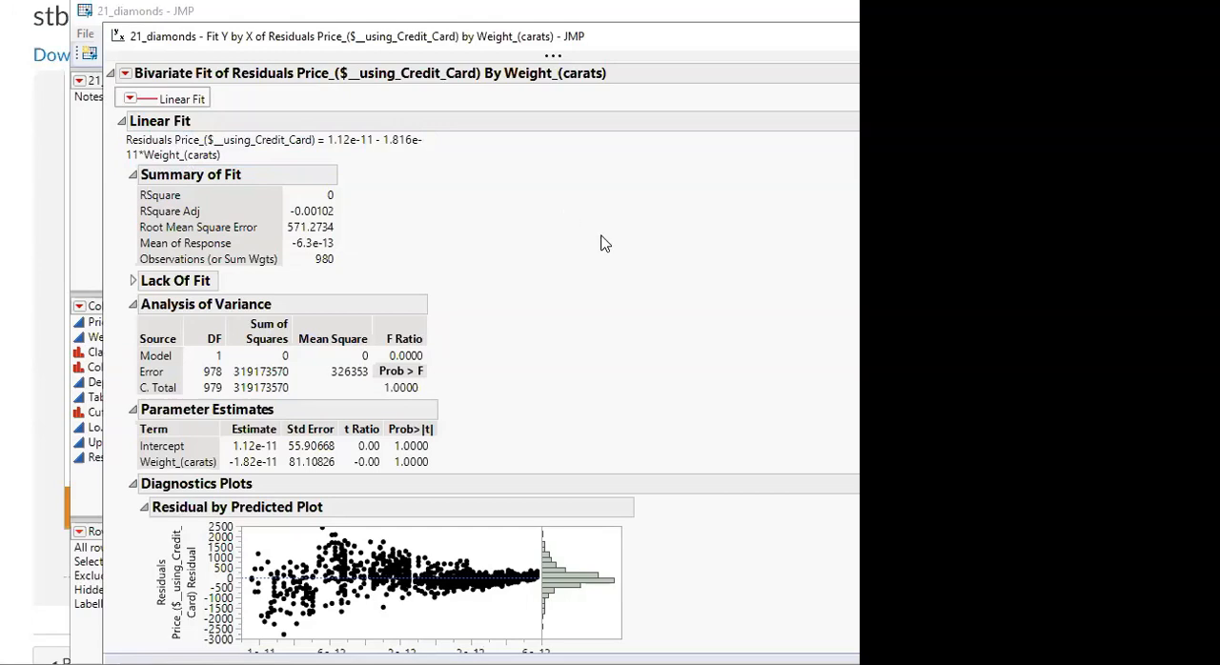
{"action": "scroll", "coordinate": [601, 243], "scroll_direction": "up", "scroll_amount": 6}
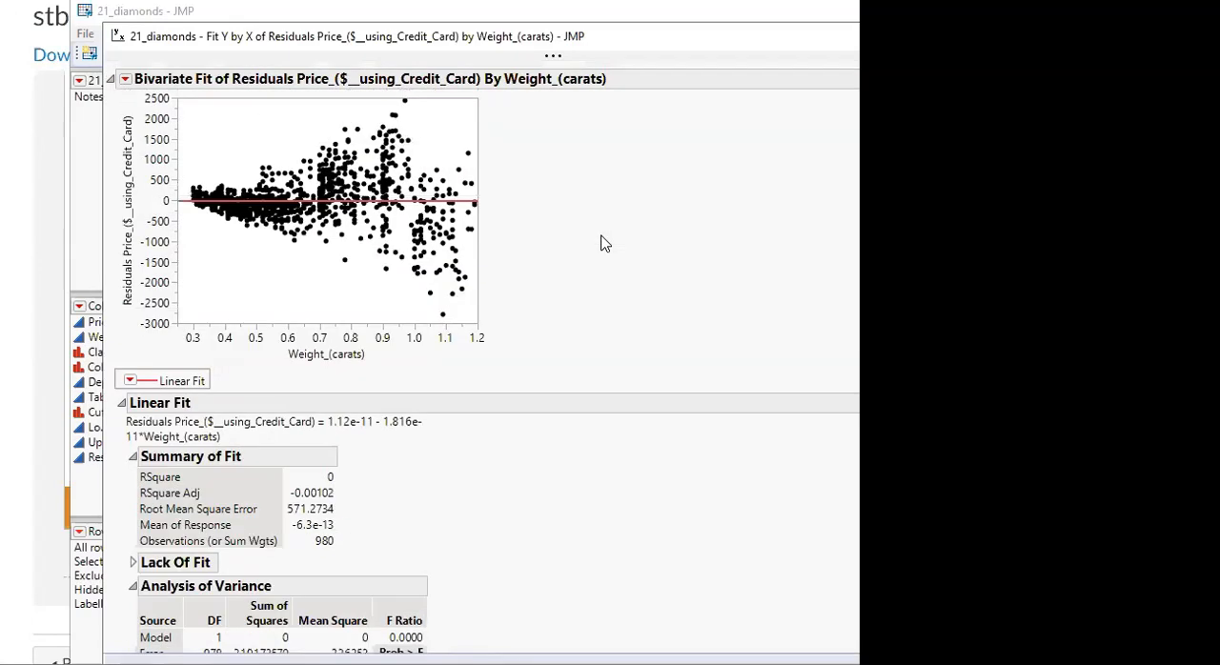